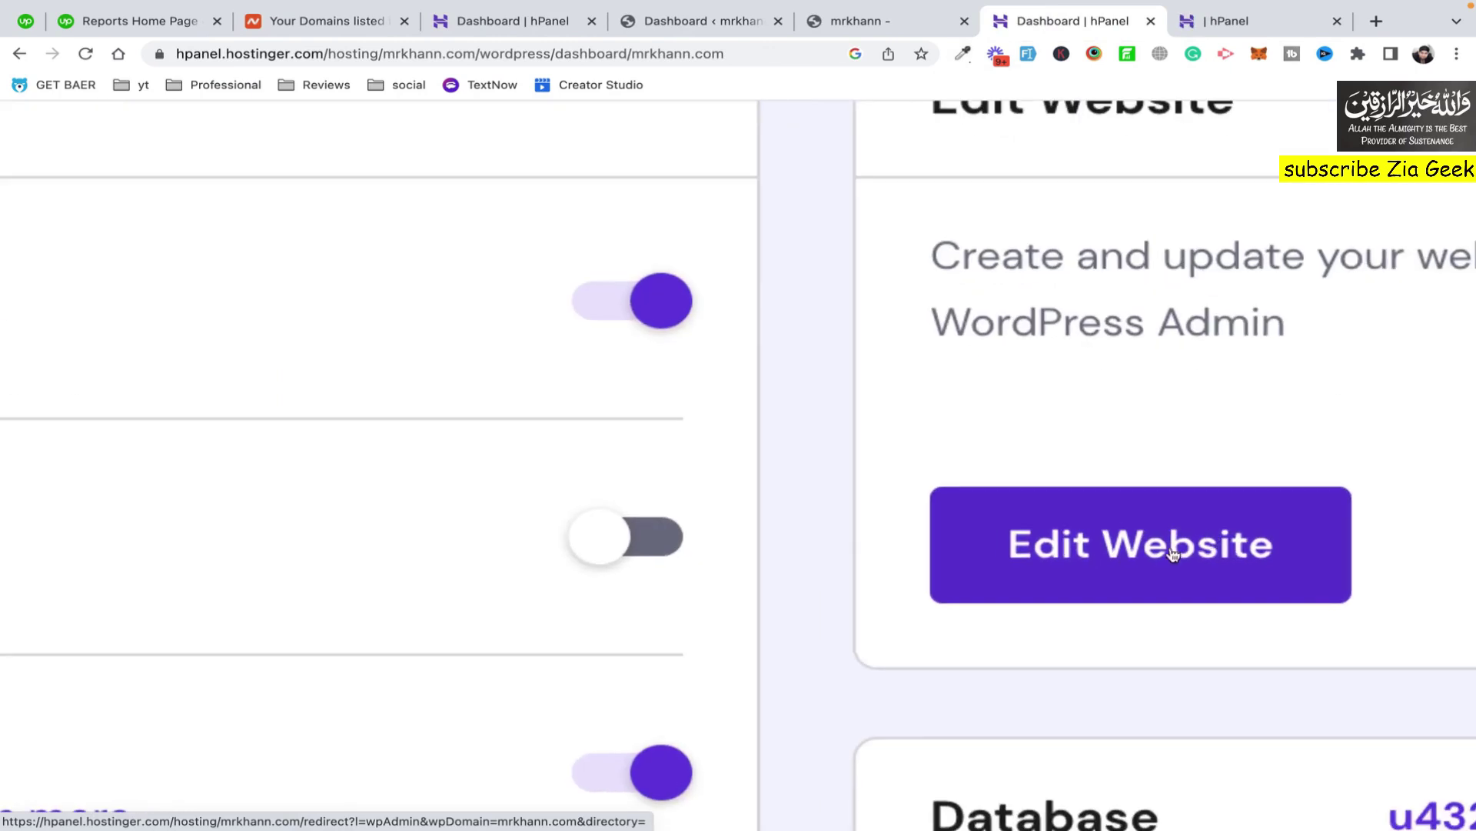
# Open the mrkhann.com WordPress admin dashboard
pyautogui.click(1186, 26)
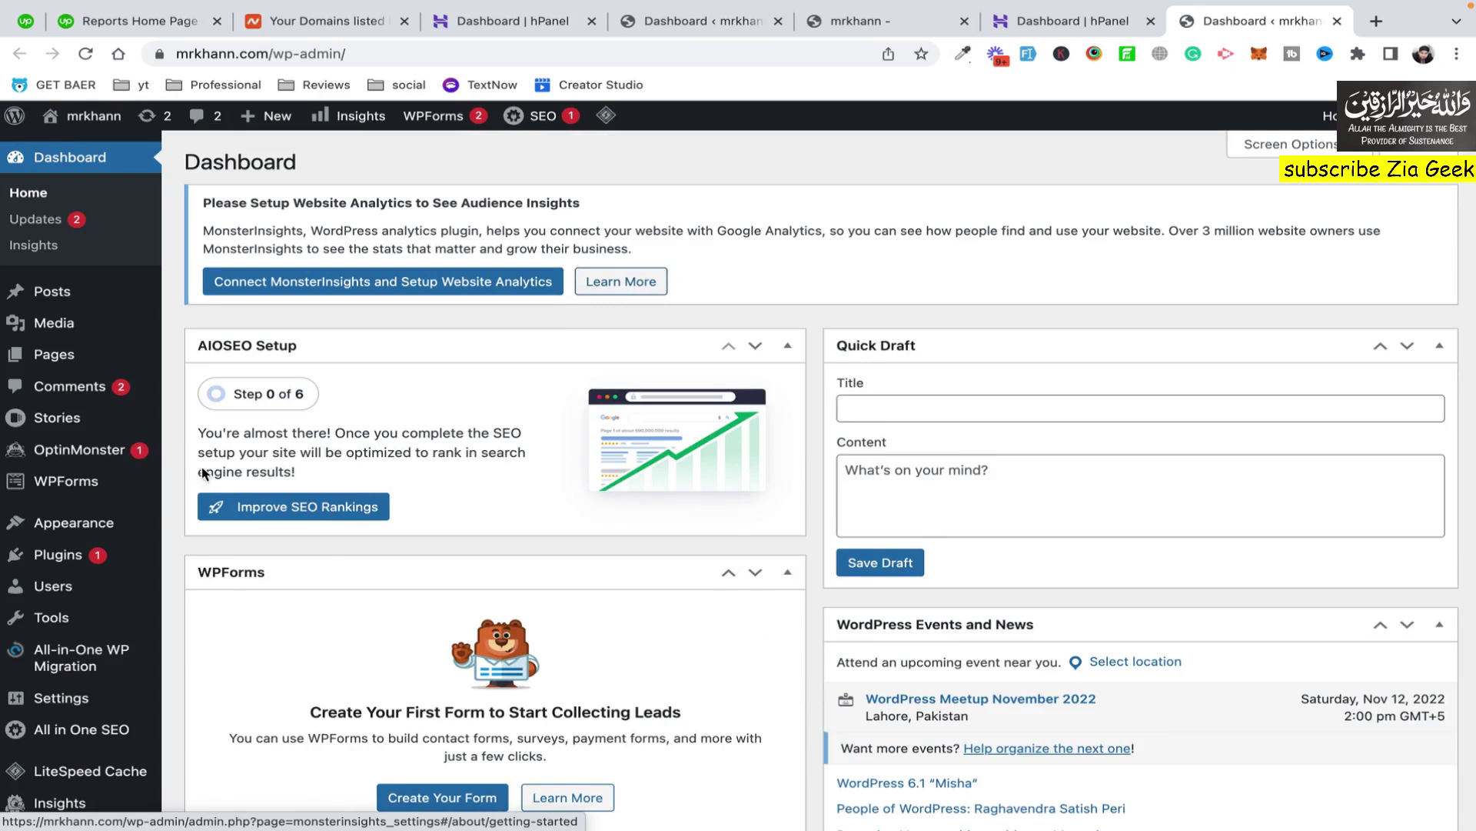
pyautogui.moveTo(136, 560)
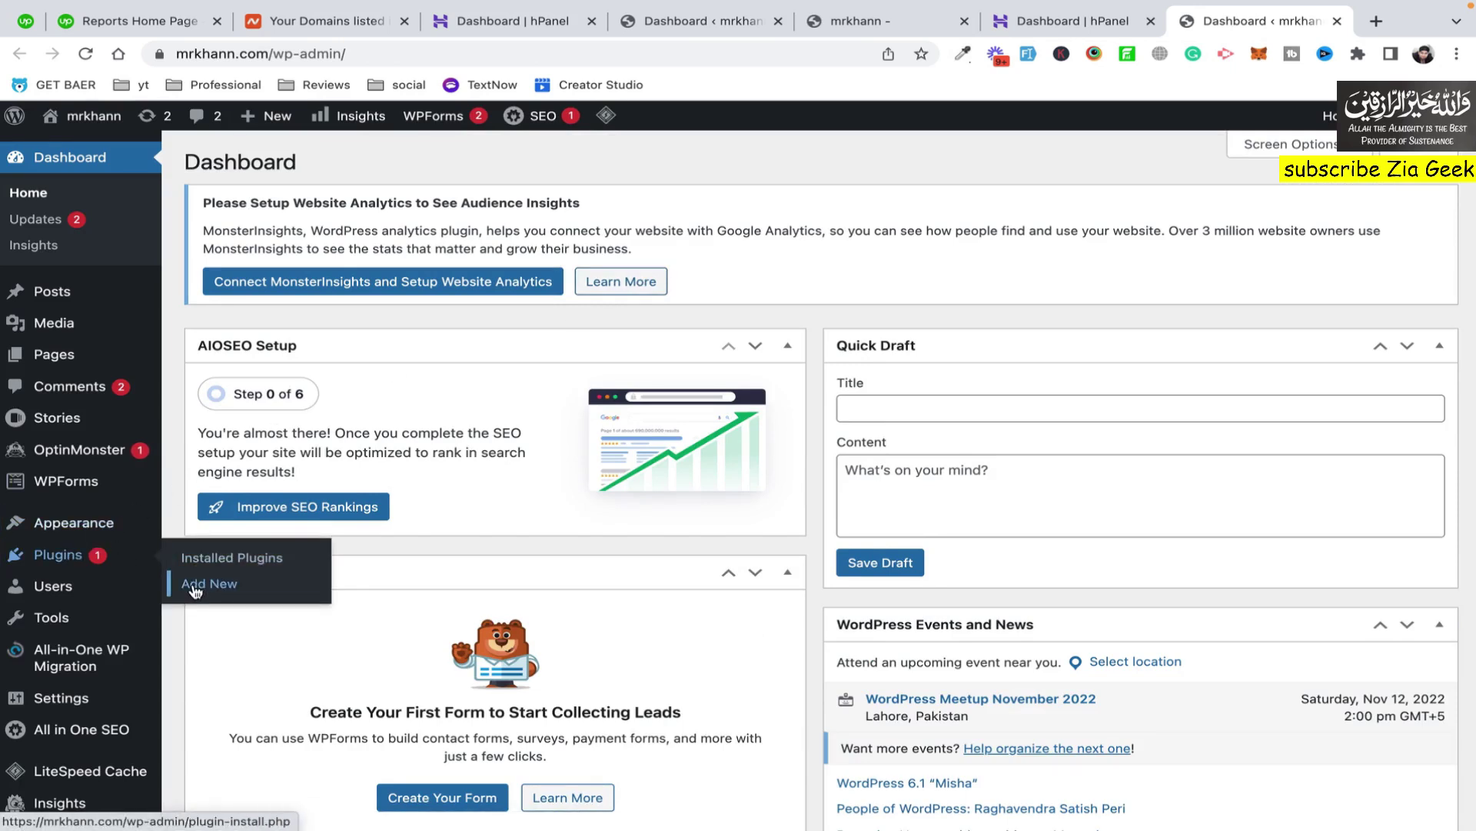
pyautogui.moveTo(50, 666)
pyautogui.keyDown('ctrl'); pyautogui.scroll(5, 50, 666); pyautogui.keyUp('ctrl')
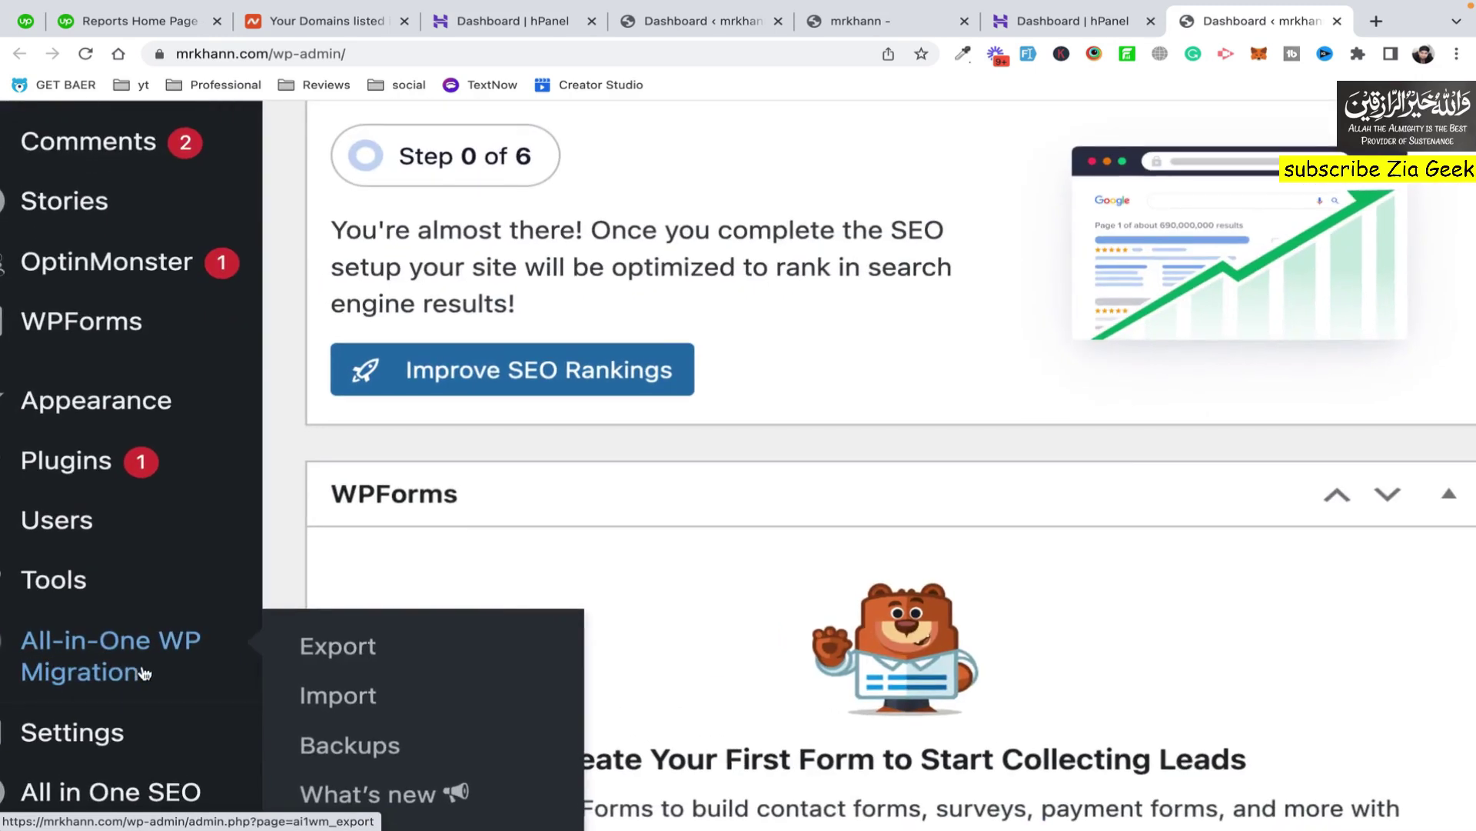
pyautogui.hscroll(-2, 116, 676)
pyautogui.keyDown('ctrl'); pyautogui.scroll(-5, 105, 678); pyautogui.keyUp('ctrl')
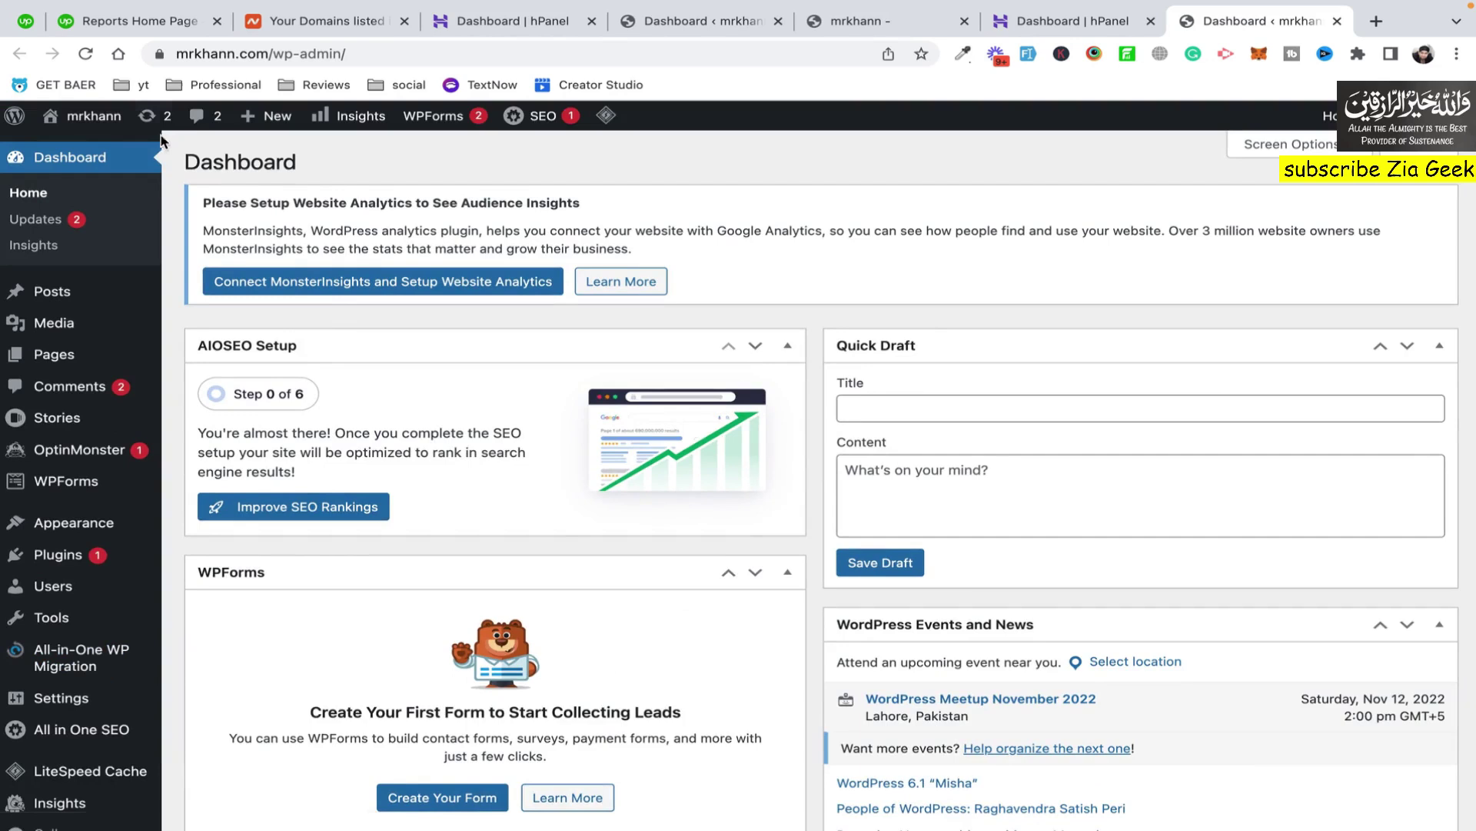
# View the live mrkhann.com front page, showing the 'Hello world!' post, in a new tab
pyautogui.moveTo(117, 121)
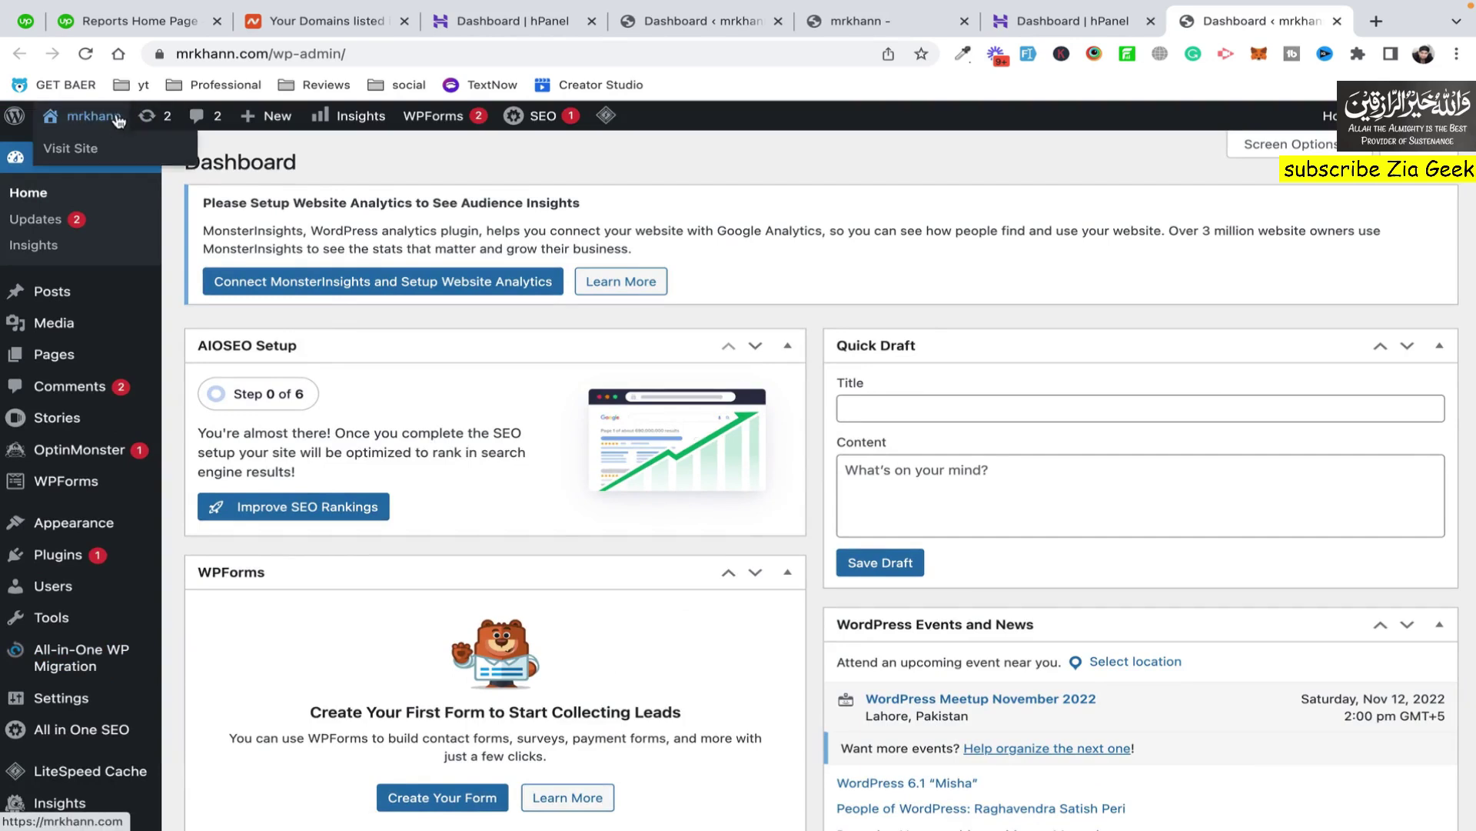
pyautogui.middleClick(85, 147)
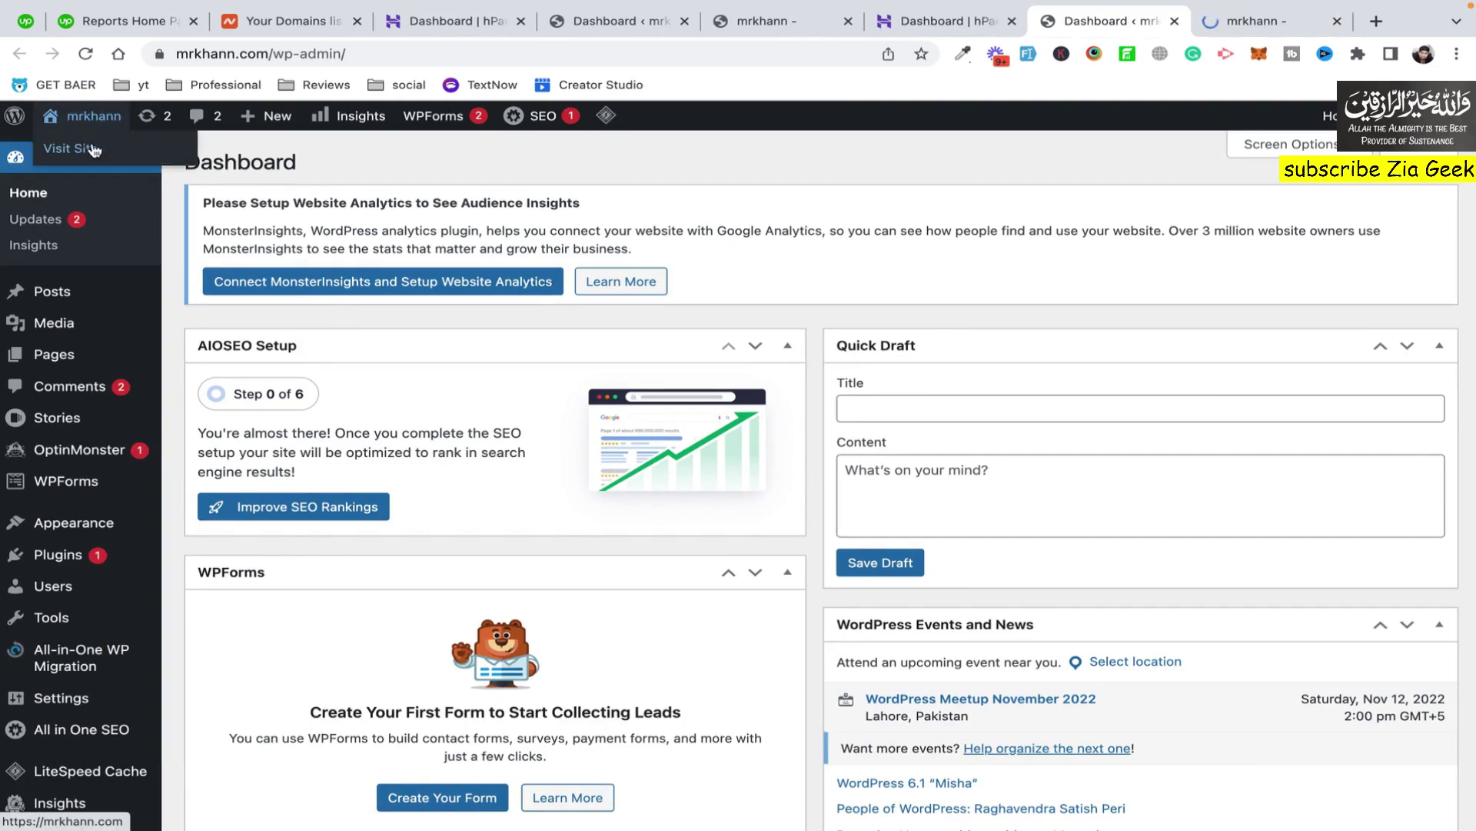
pyautogui.hotkey('ctrl', 'Tab')
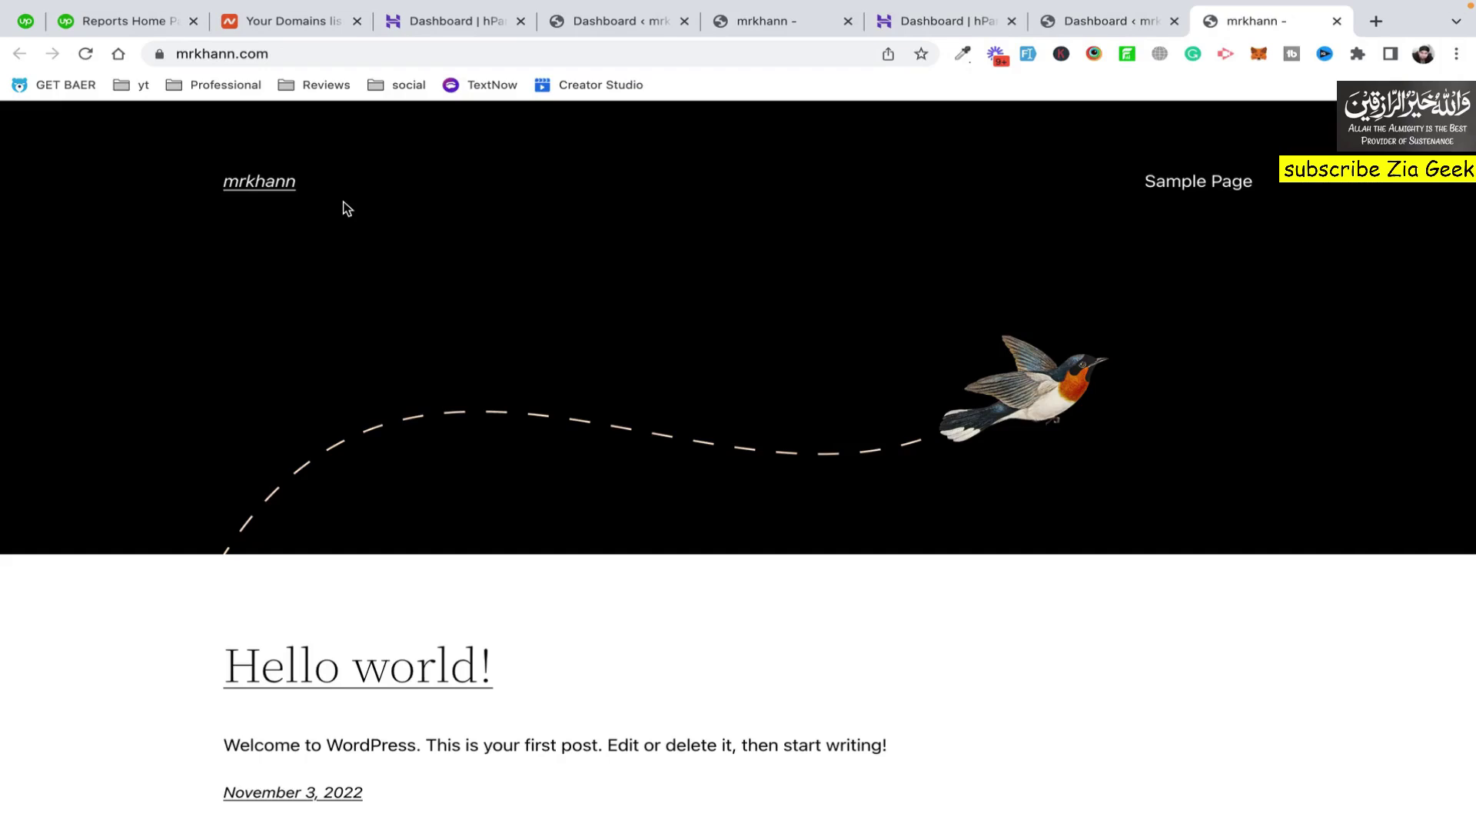
# Scroll the live front page, then go back to the mrkhann.com admin dashboard tab
pyautogui.scroll(-5, 341, 510)
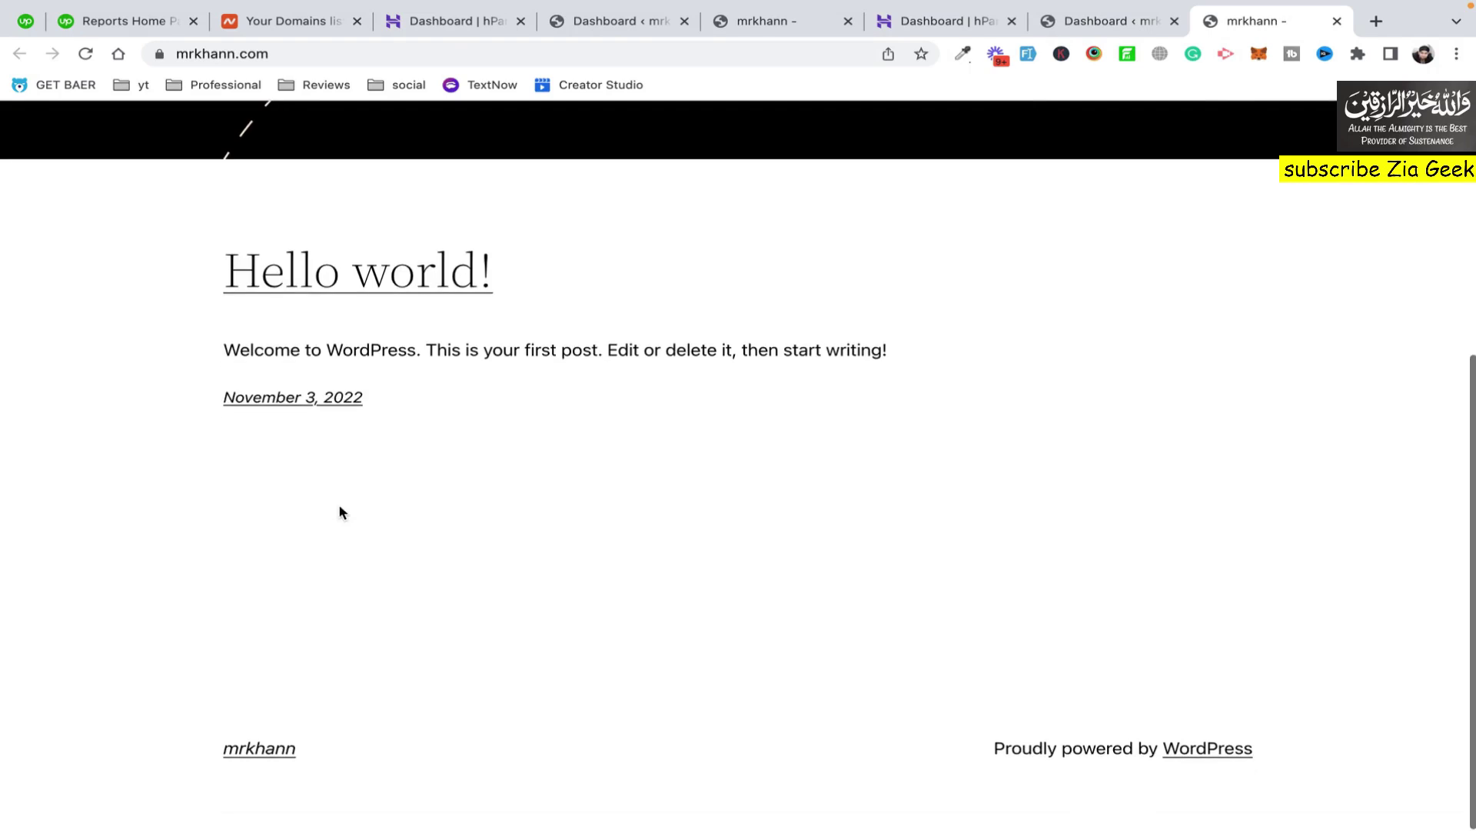
pyautogui.scroll(5, 1150, 715)
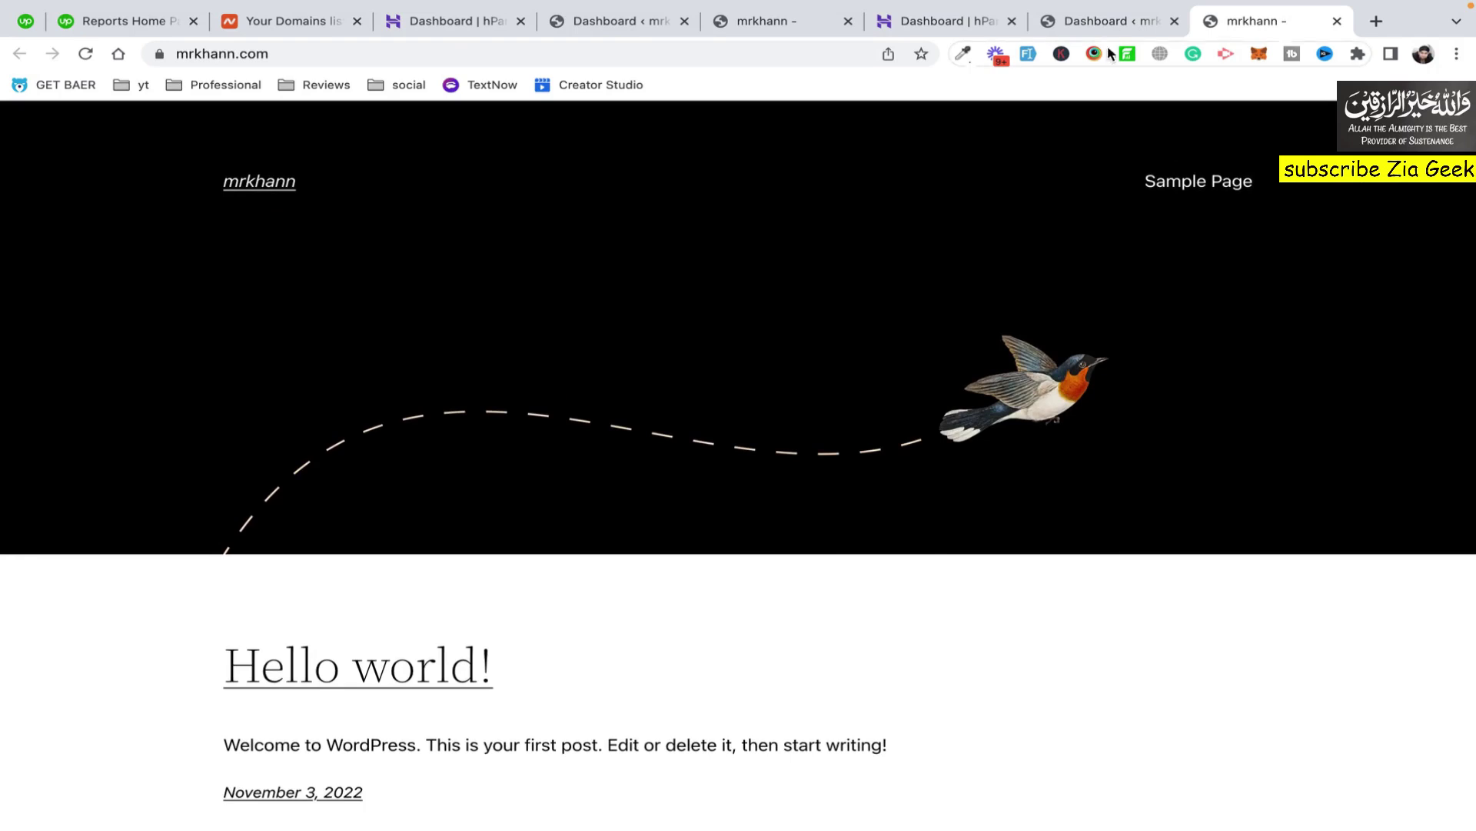
pyautogui.click(1095, 26)
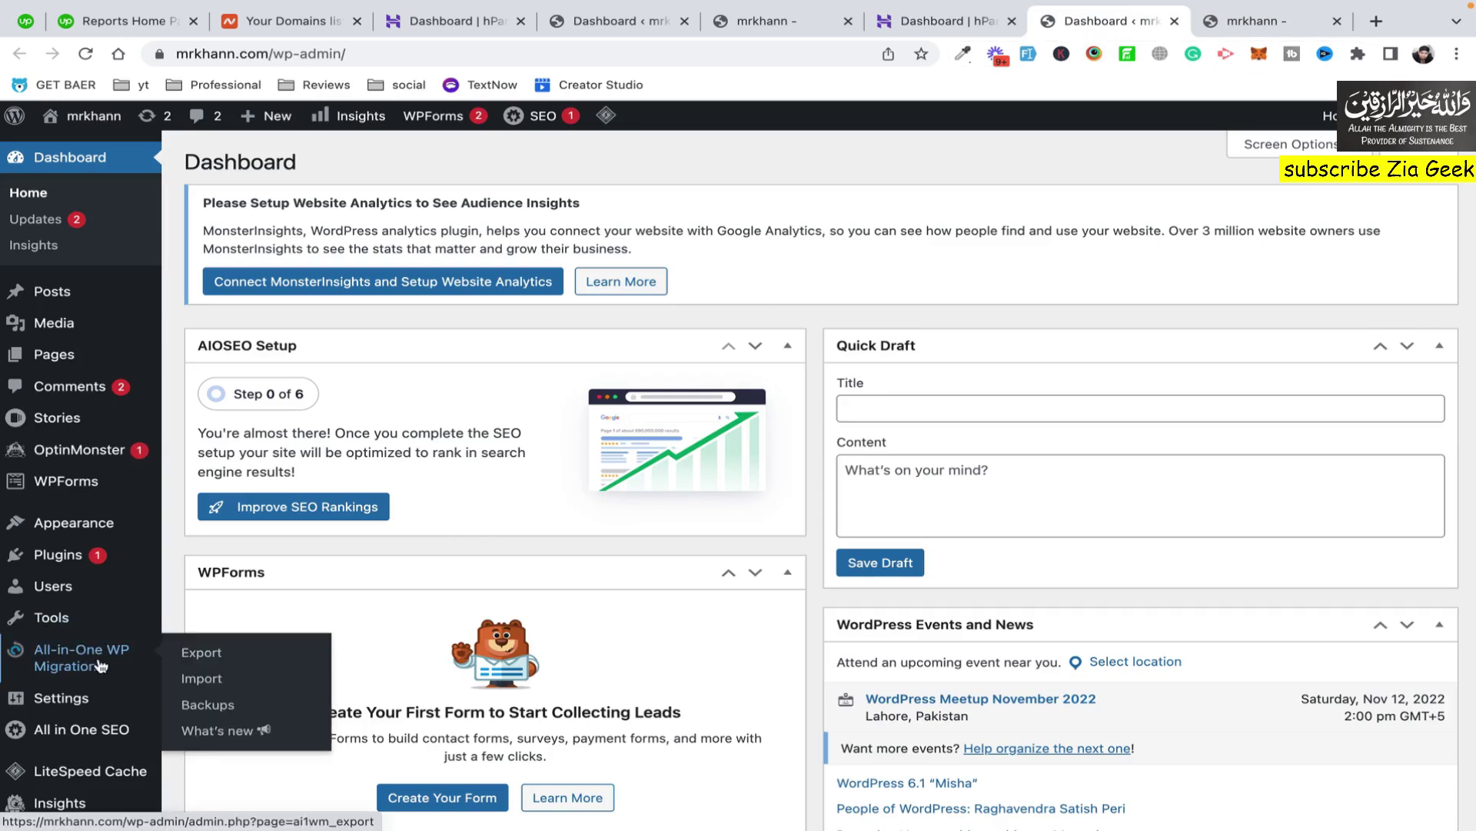
# Open the All-in-One WP Migration Import page and choose importing from a local FILE
pyautogui.scroll(5, 104, 663)
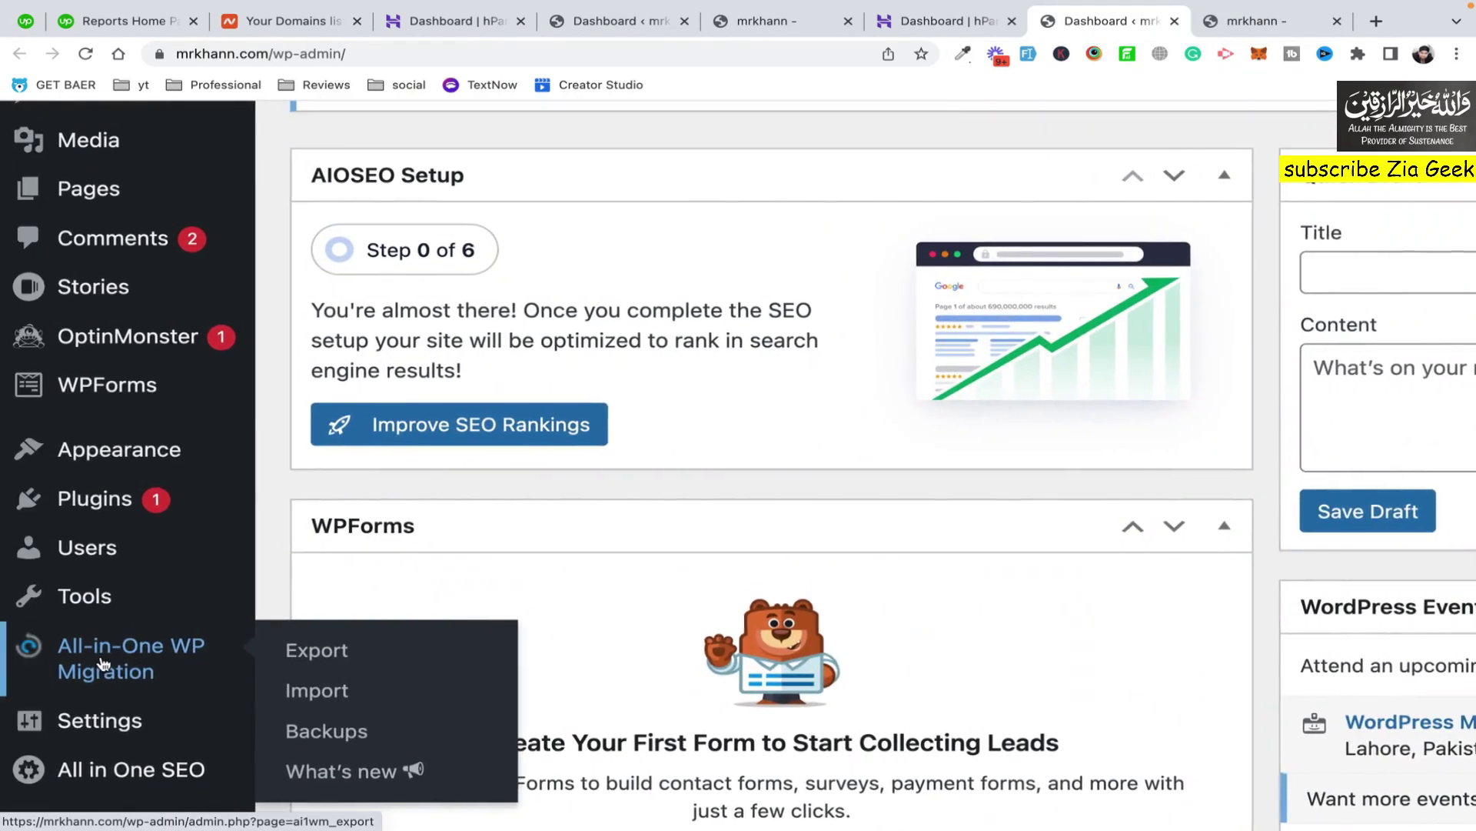
pyautogui.scroll(8, 104, 663)
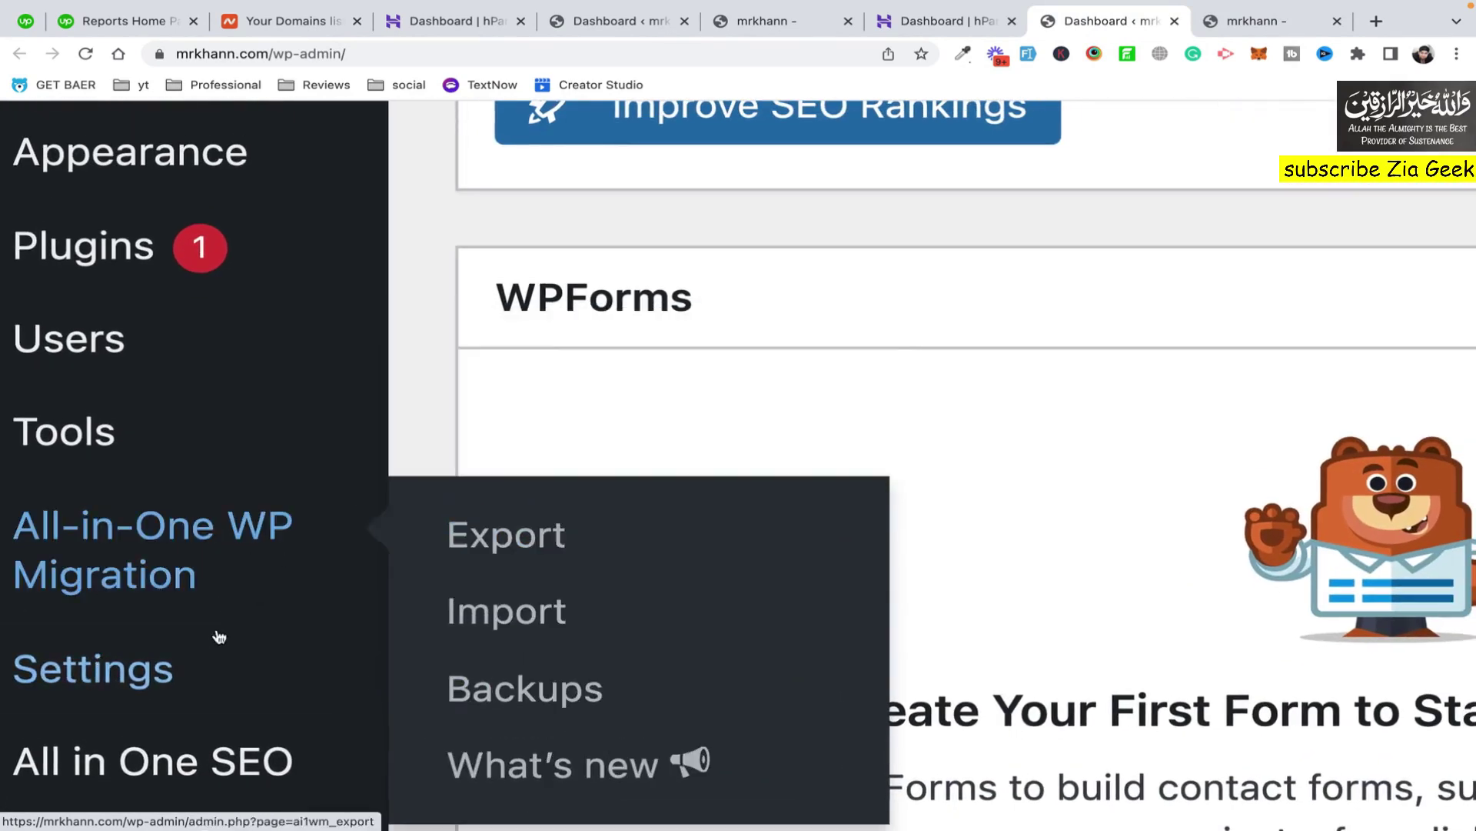
pyautogui.click(483, 615)
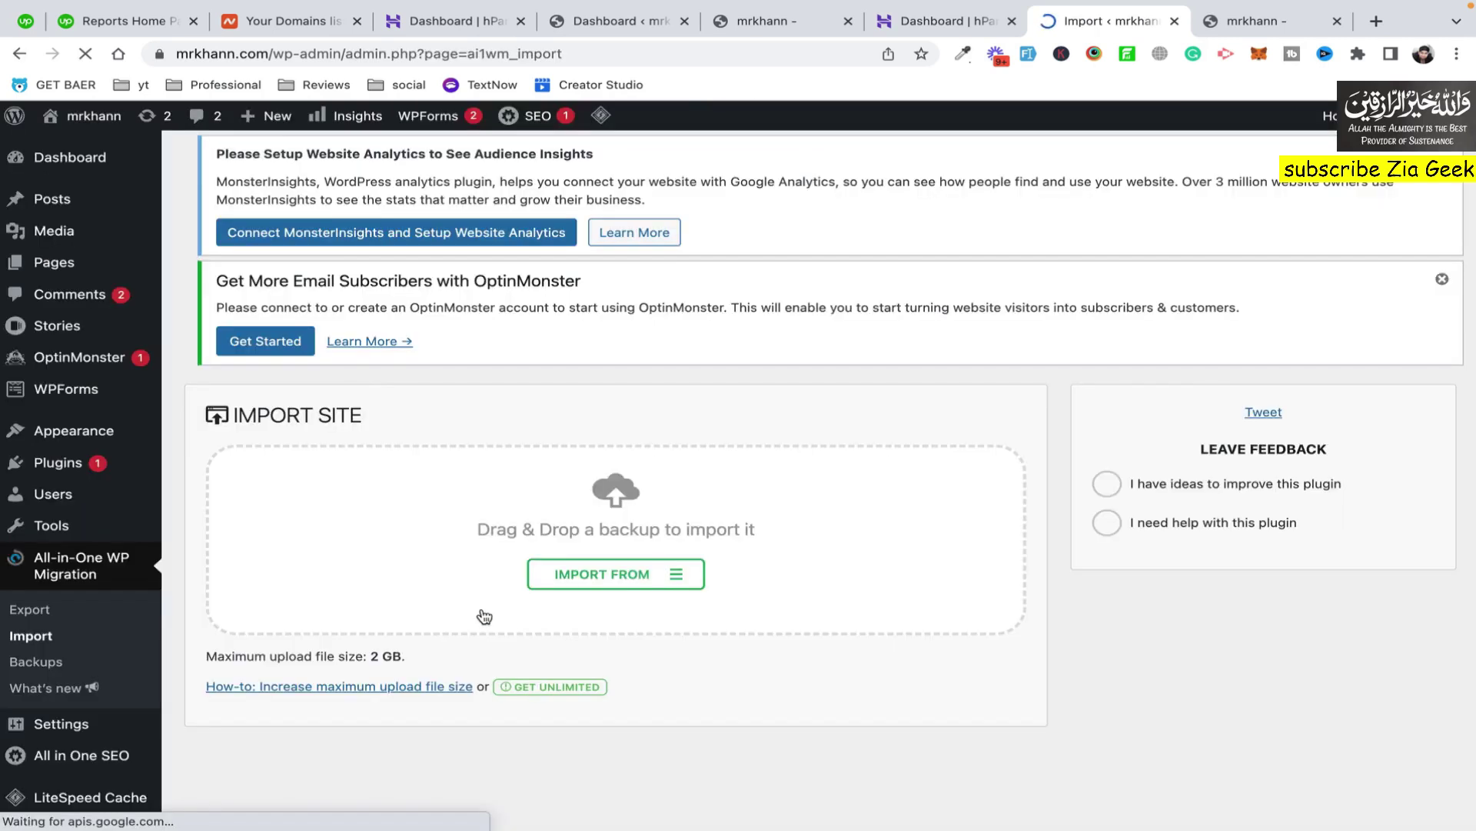
pyautogui.click(673, 575)
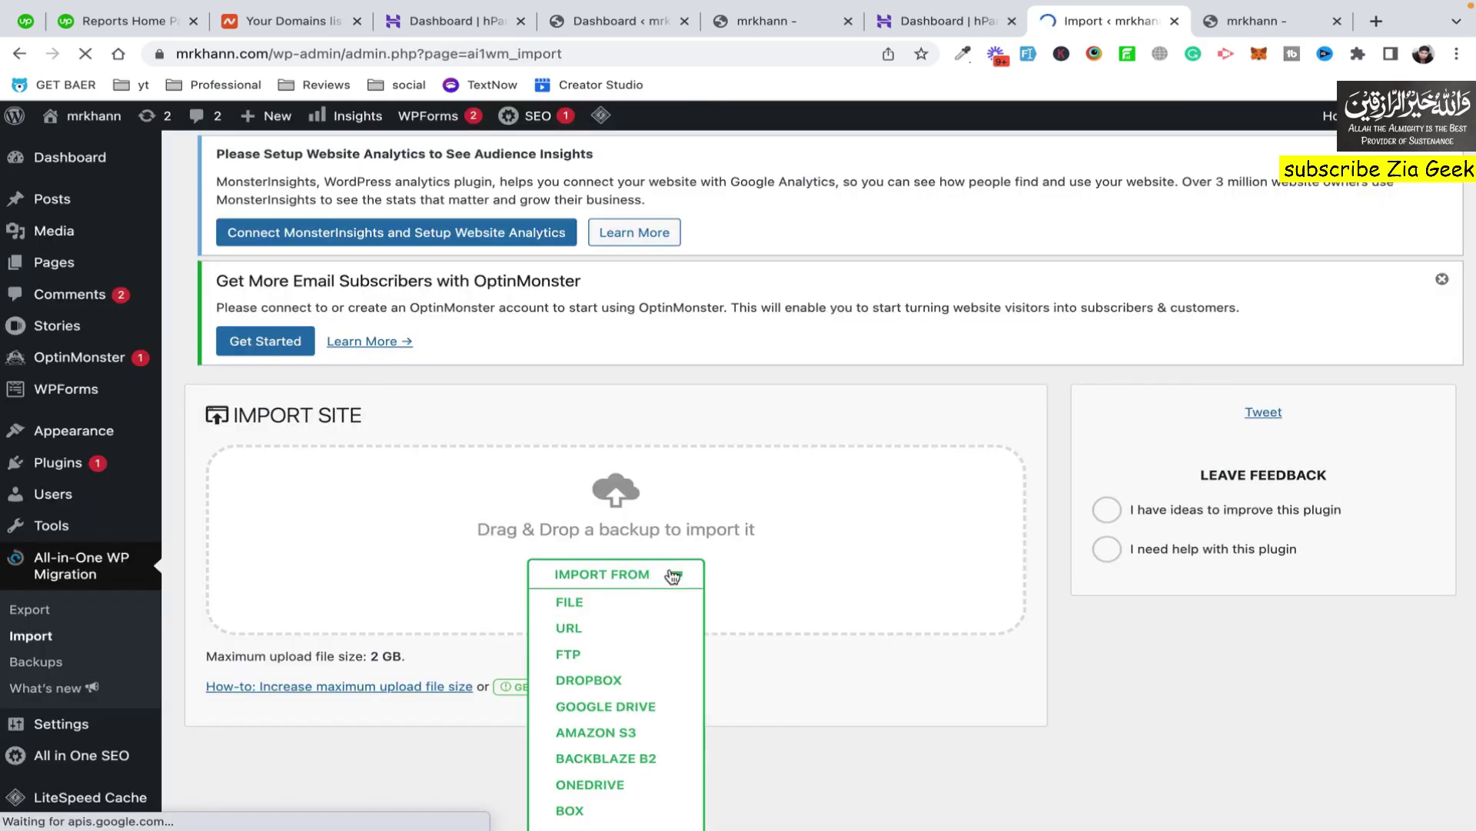
pyautogui.click(608, 603)
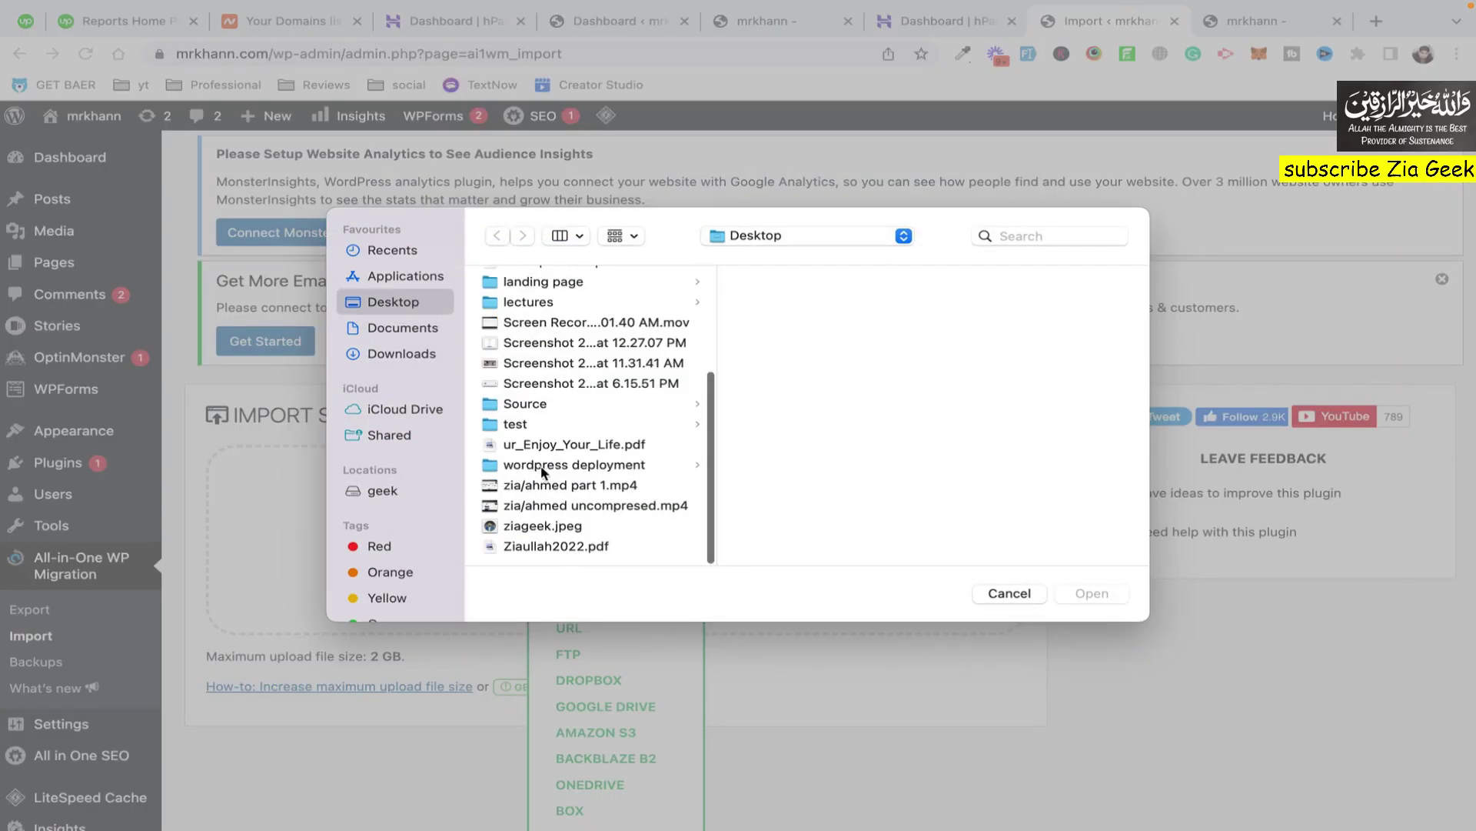
# Upload the .wpress backup from the 'wordpress deployment' folder to 100%
pyautogui.click(532, 471)
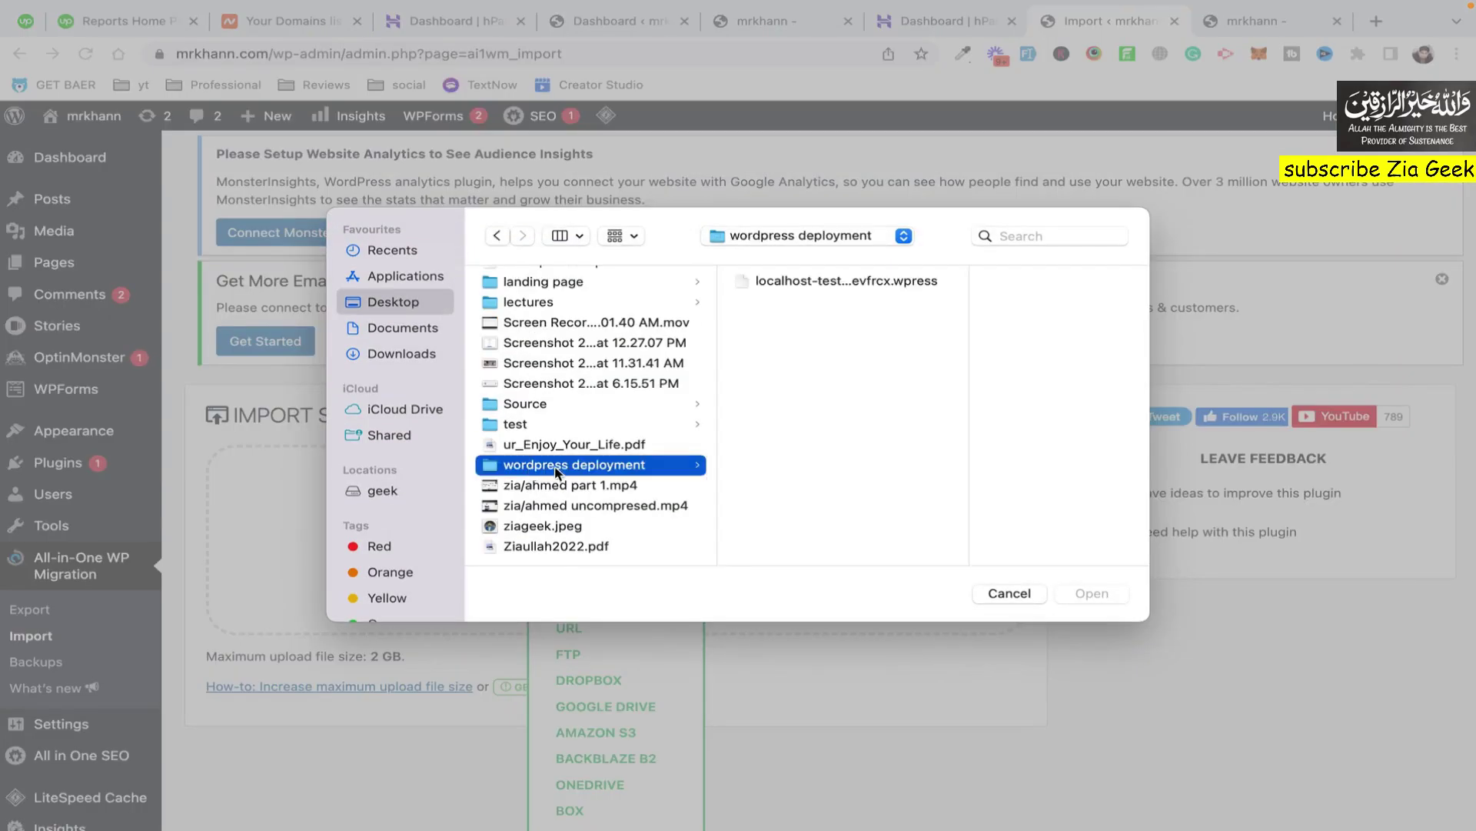
pyautogui.click(761, 283)
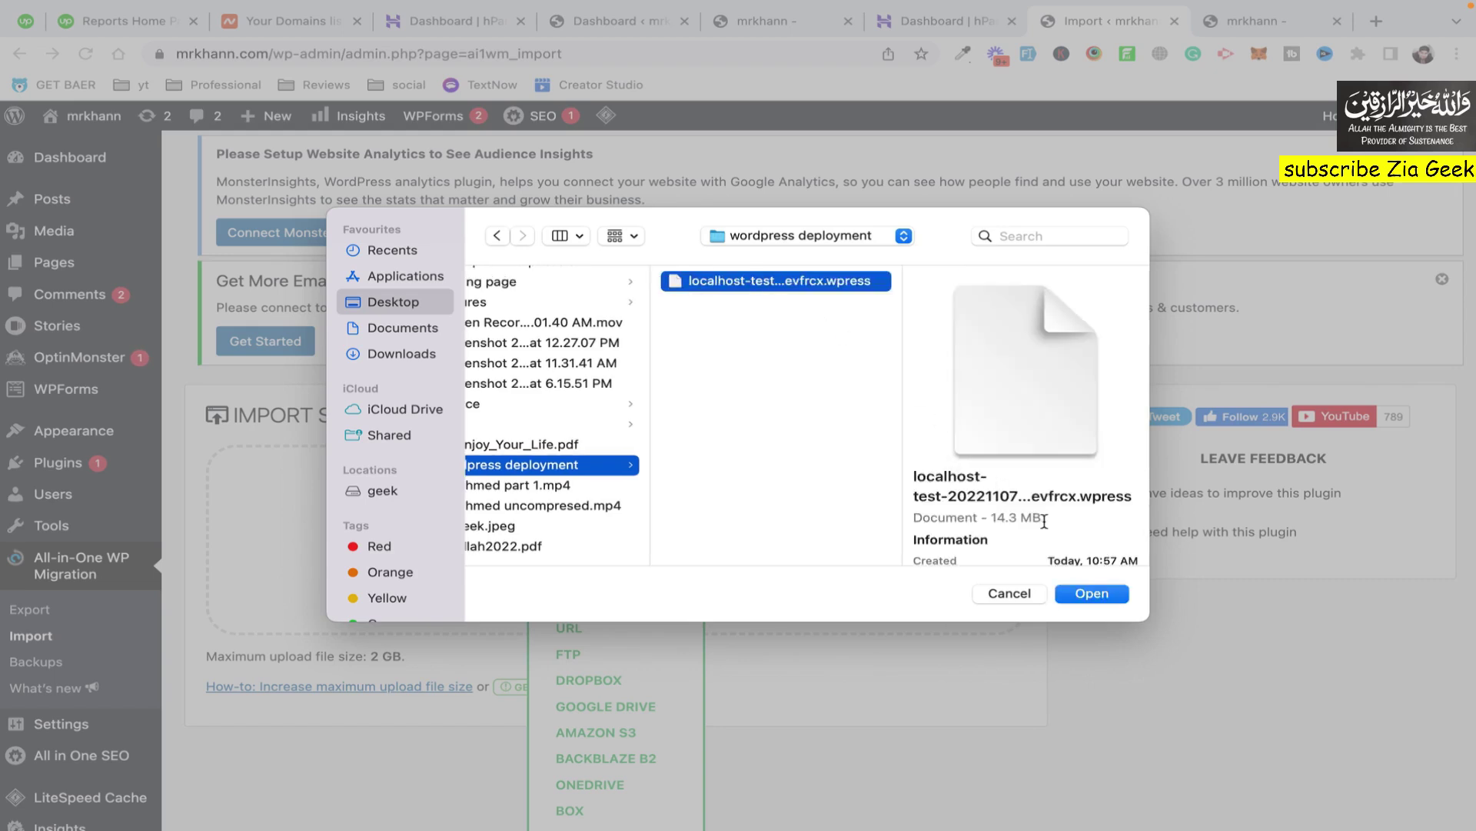
pyautogui.click(1077, 594)
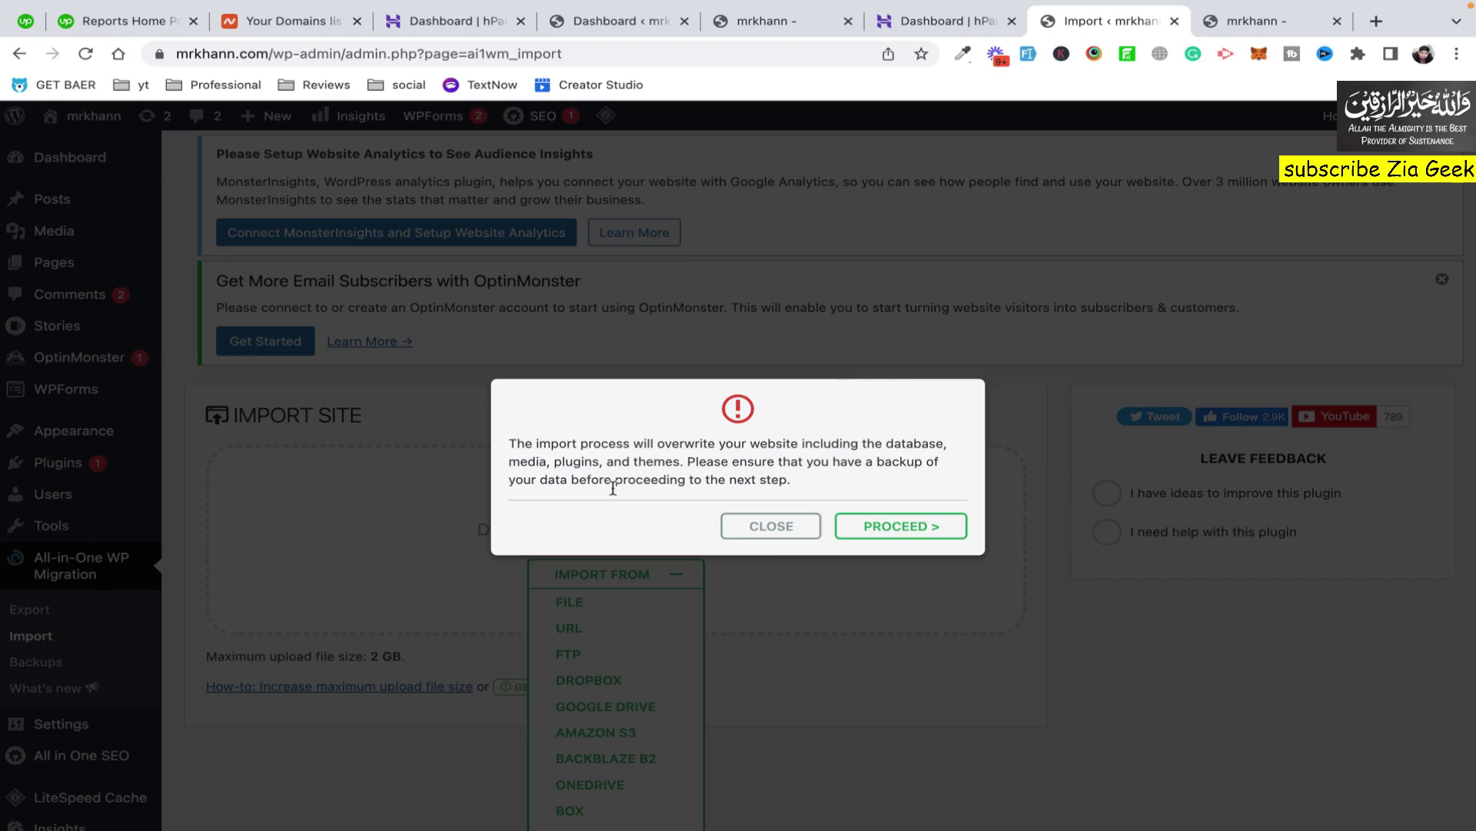
# Proceed past the overwrite warning, let the import complete, and click FINISH
pyautogui.scroll(5, 612, 486)
pyautogui.hscroll(2, 740, 469)
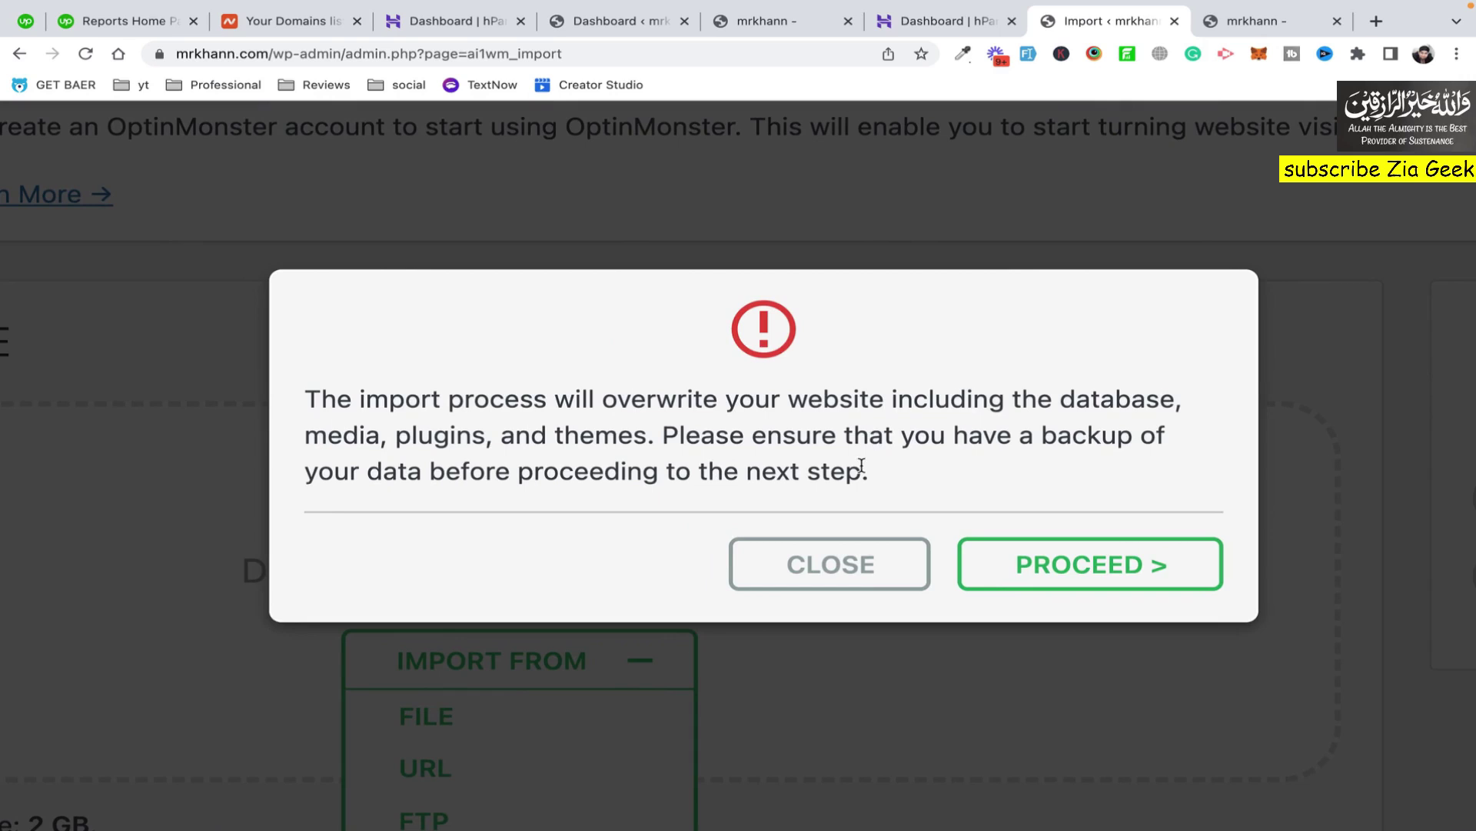
pyautogui.moveTo(861, 468); pyautogui.dragTo(732, 423)
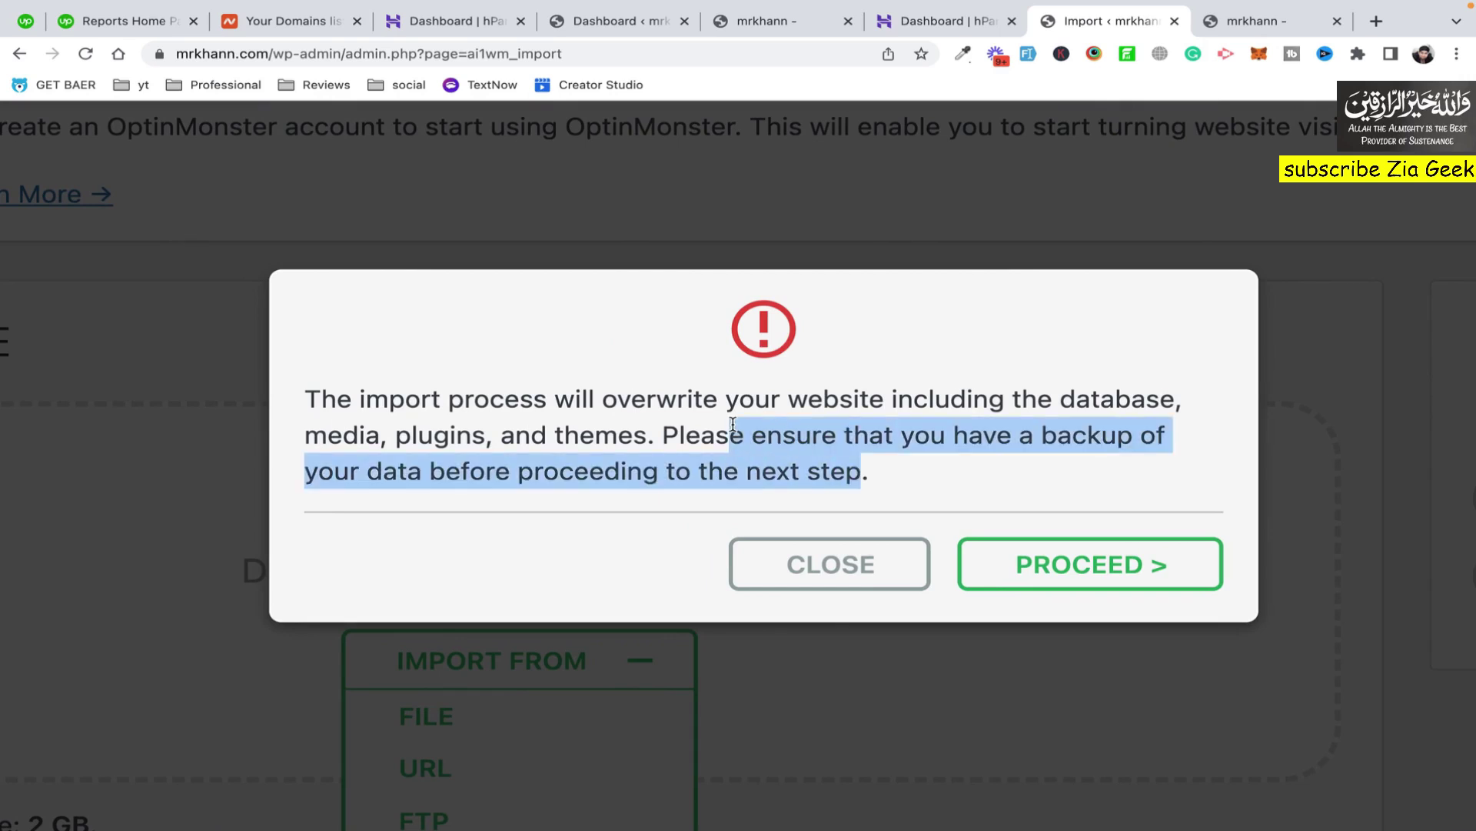
pyautogui.click(1057, 567)
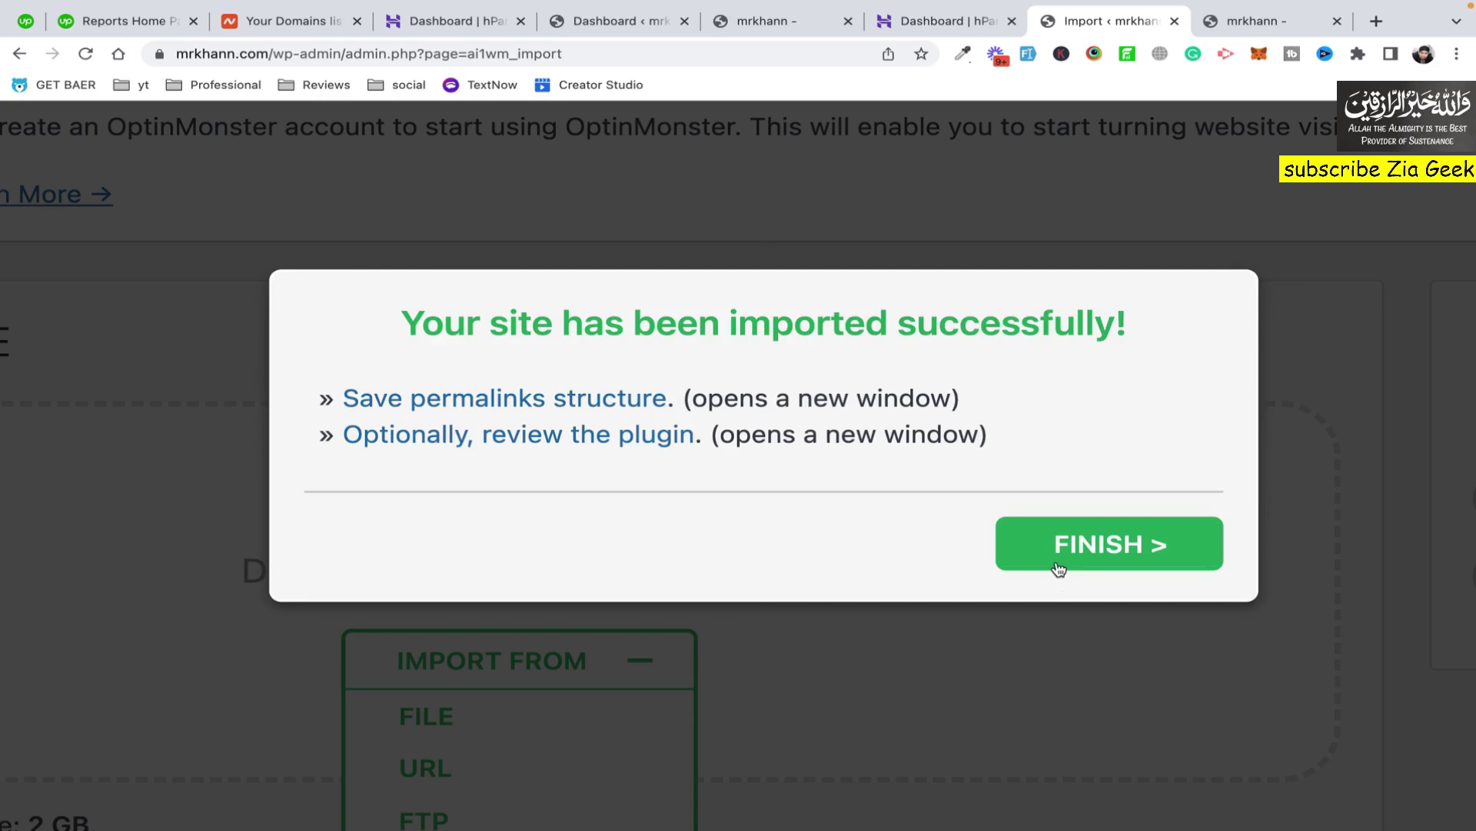
pyautogui.click(1109, 547)
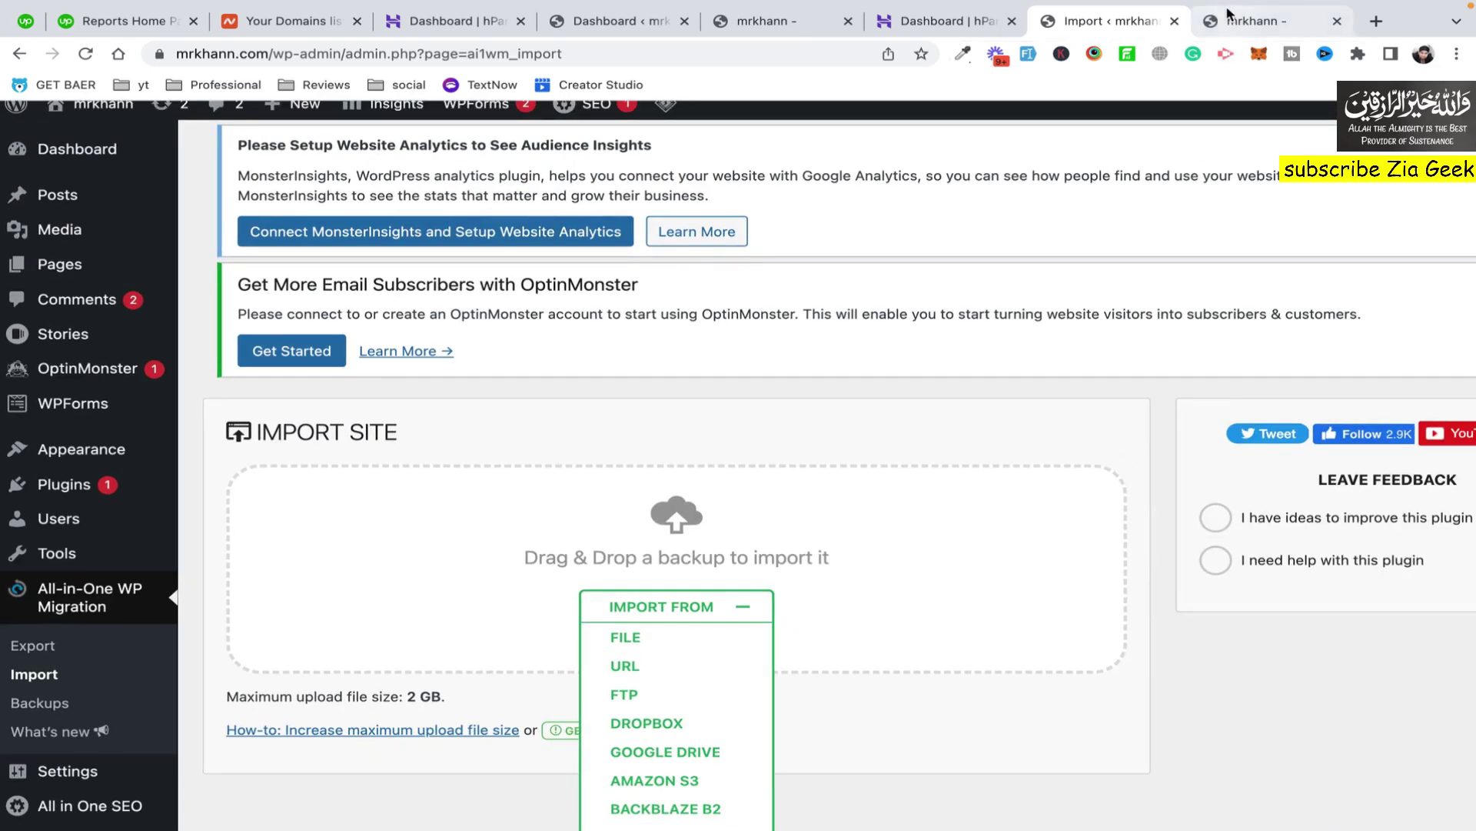
# Reload and review the imported live mrkhann.com site, then return to hPanel's WordPress dashboard
pyautogui.click(1227, 23)
pyautogui.click(87, 55)
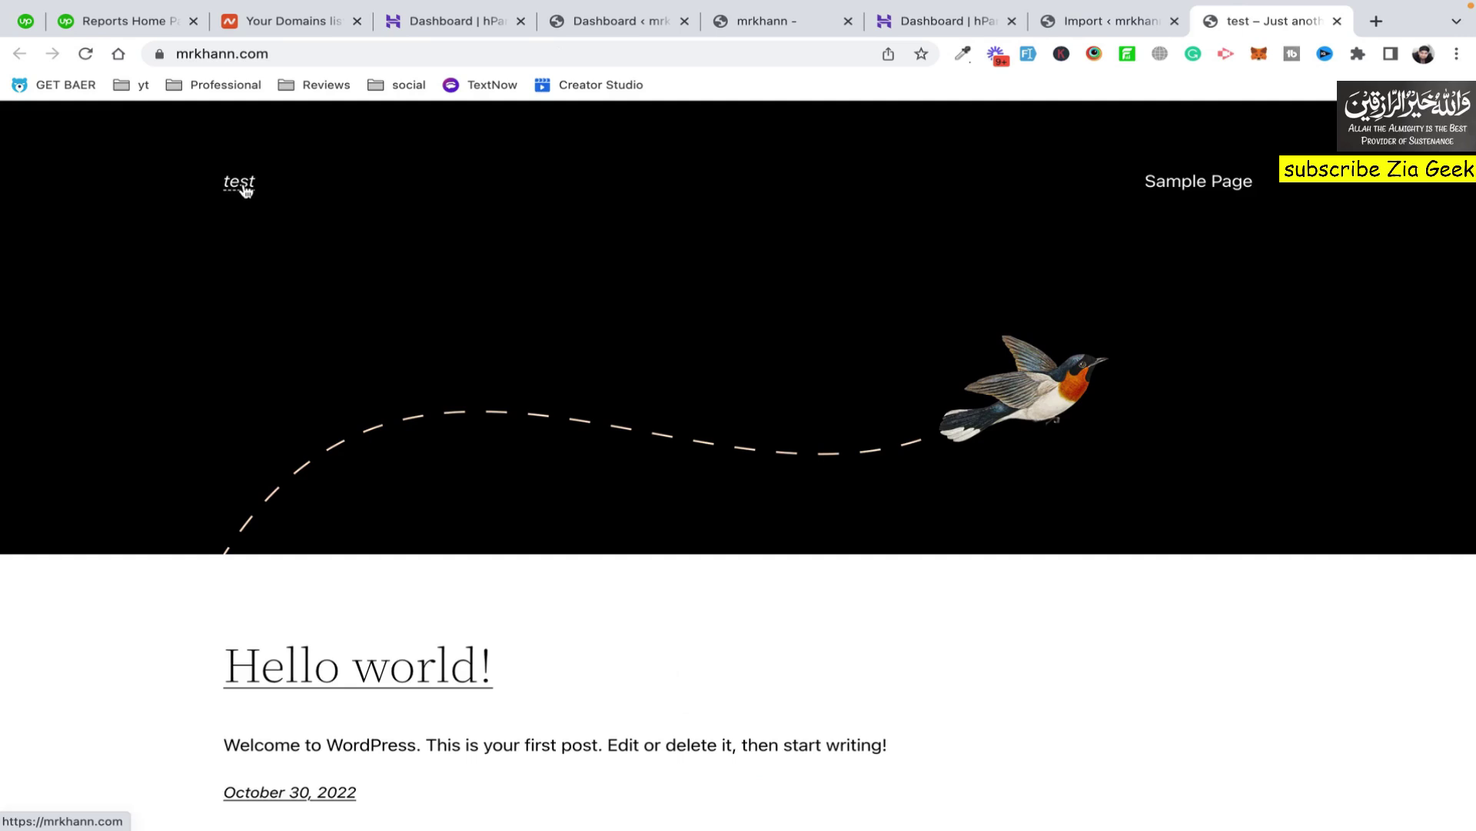
pyautogui.scroll(-3, 244, 192)
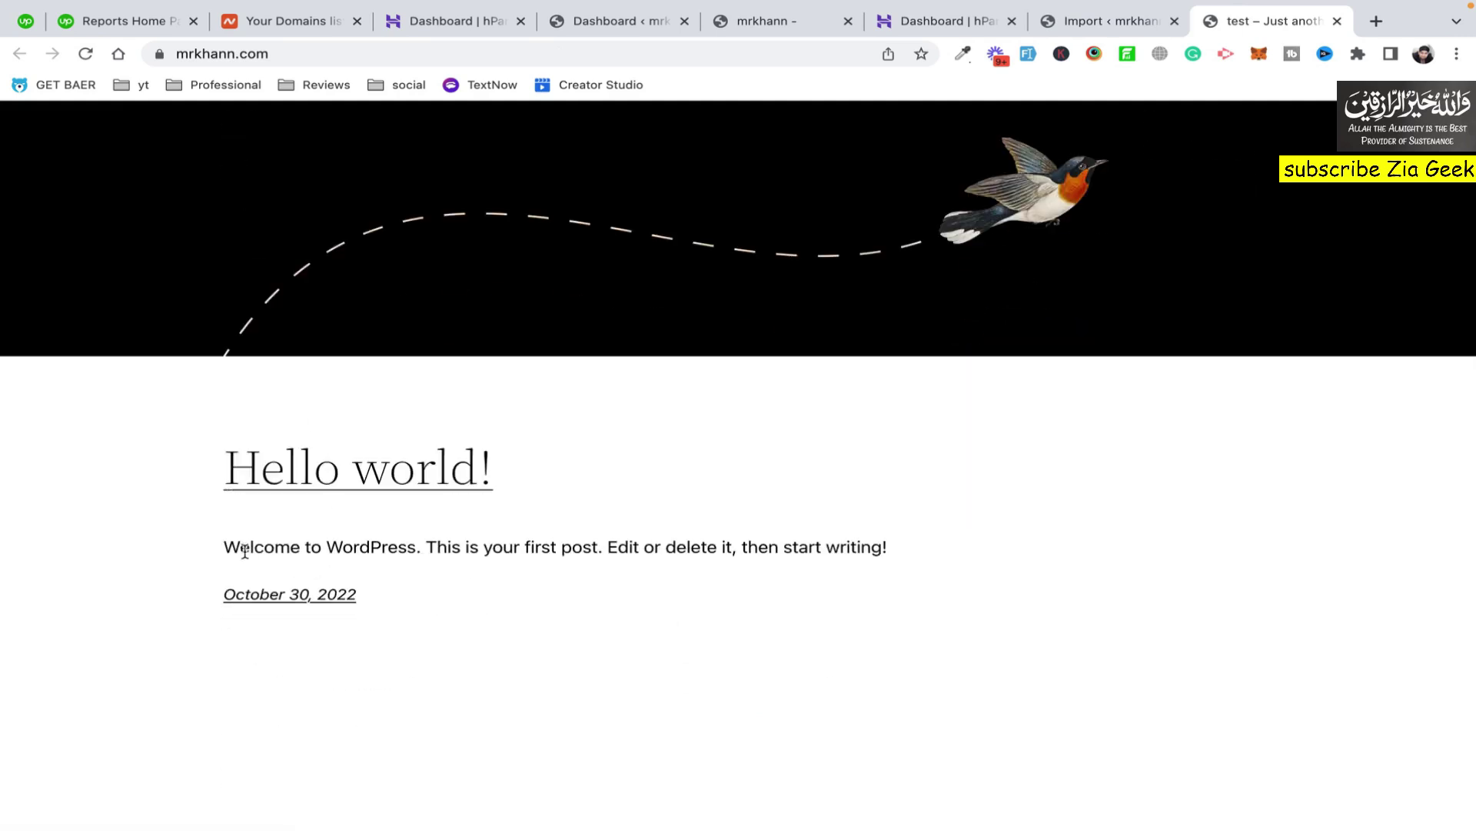
pyautogui.moveTo(225, 548); pyautogui.dragTo(502, 562)
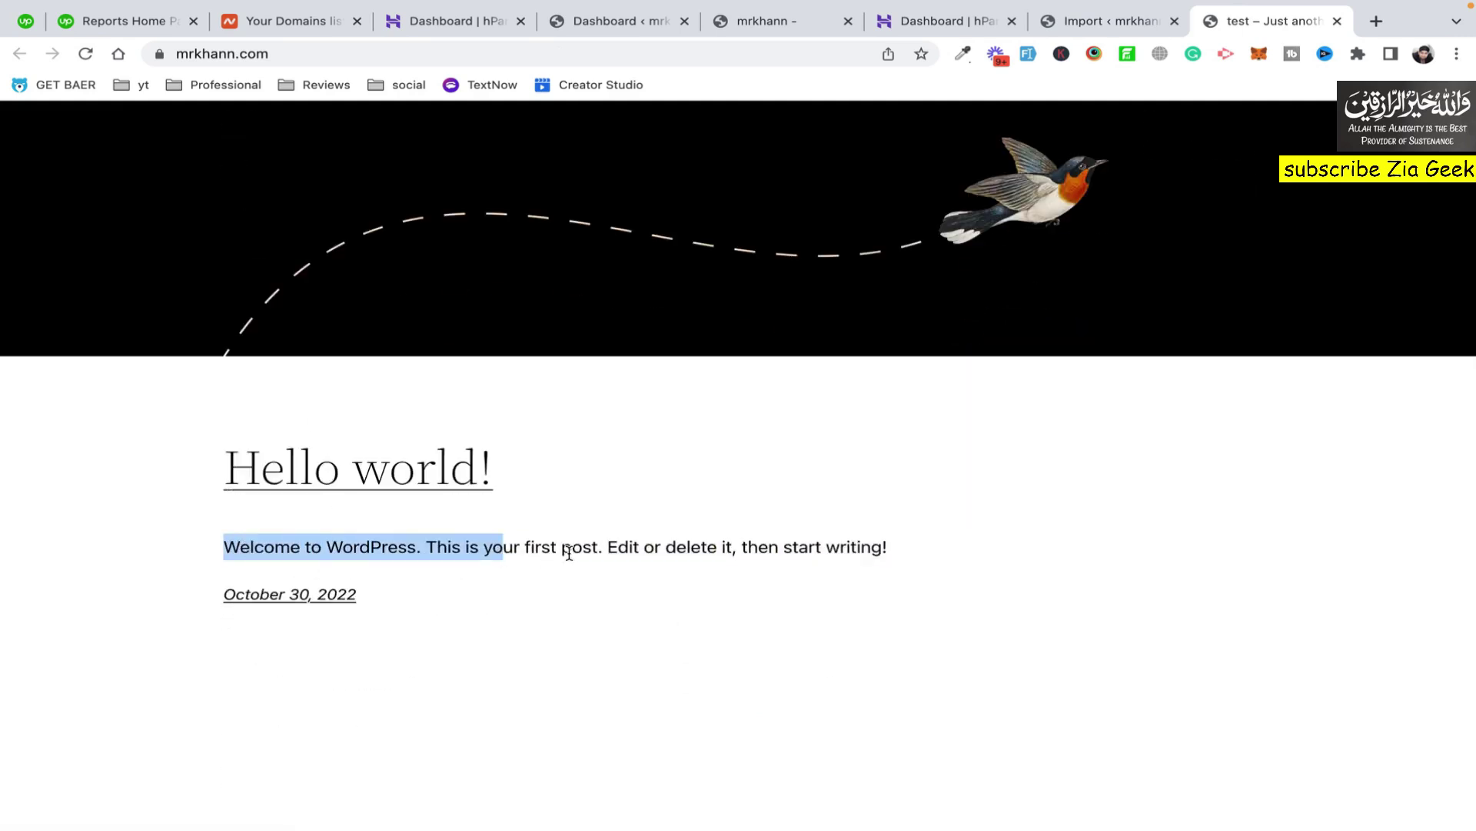
pyautogui.moveTo(619, 549); pyautogui.dragTo(748, 549)
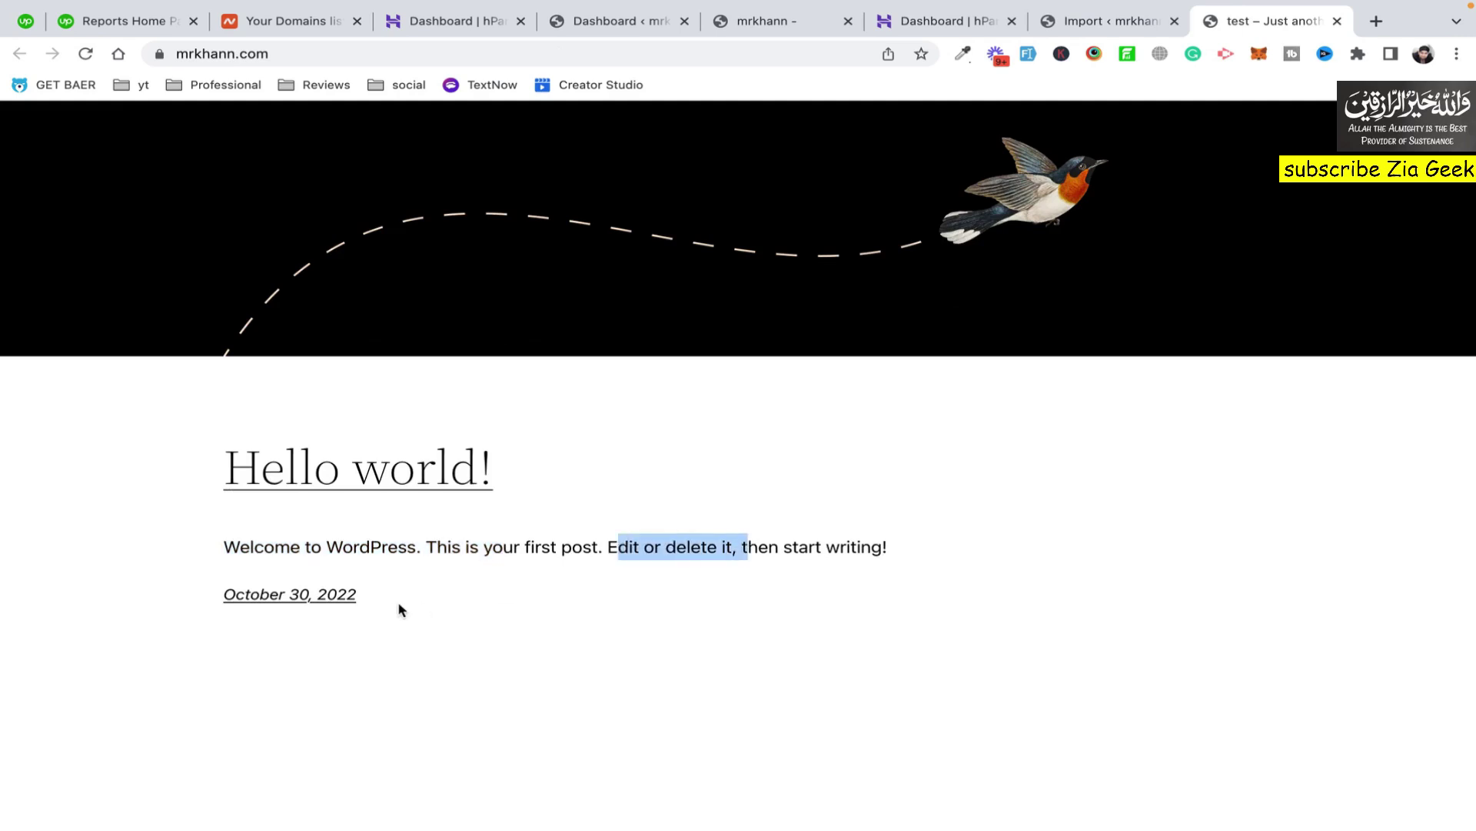
pyautogui.scroll(3, 330, 606)
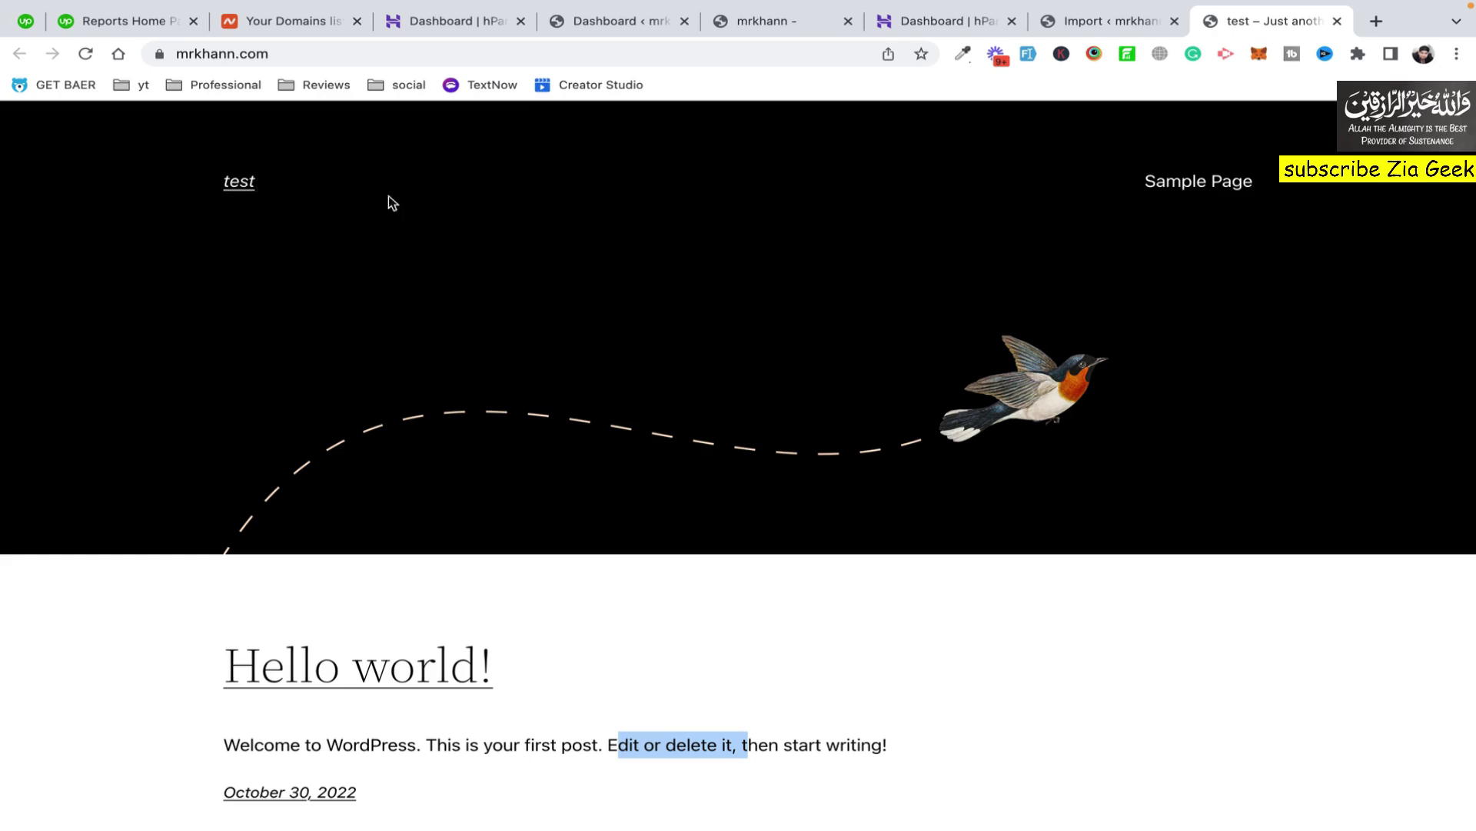
pyautogui.scroll(-1, 410, 206)
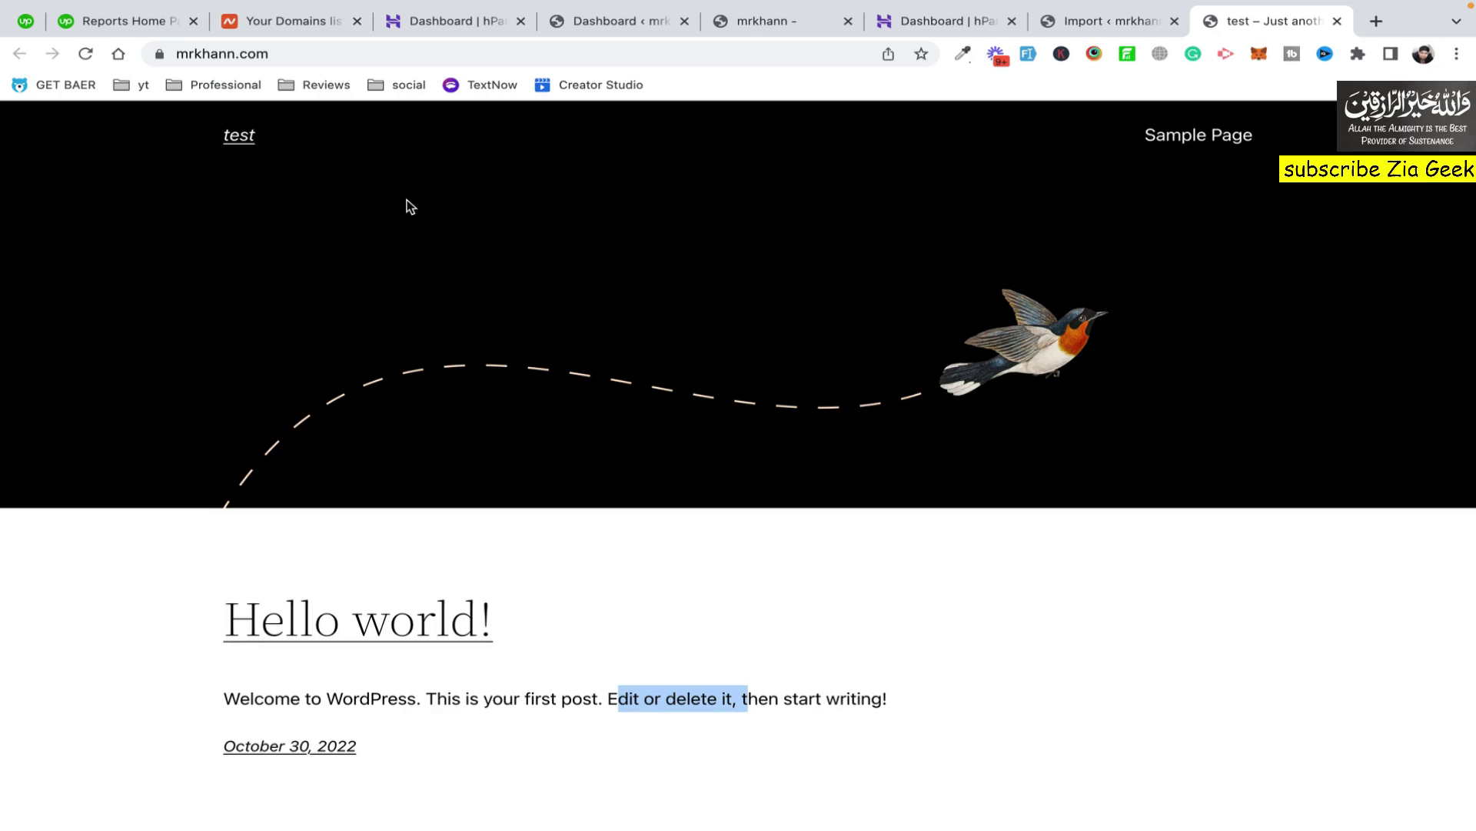
pyautogui.hotkey('ctrl', '7')
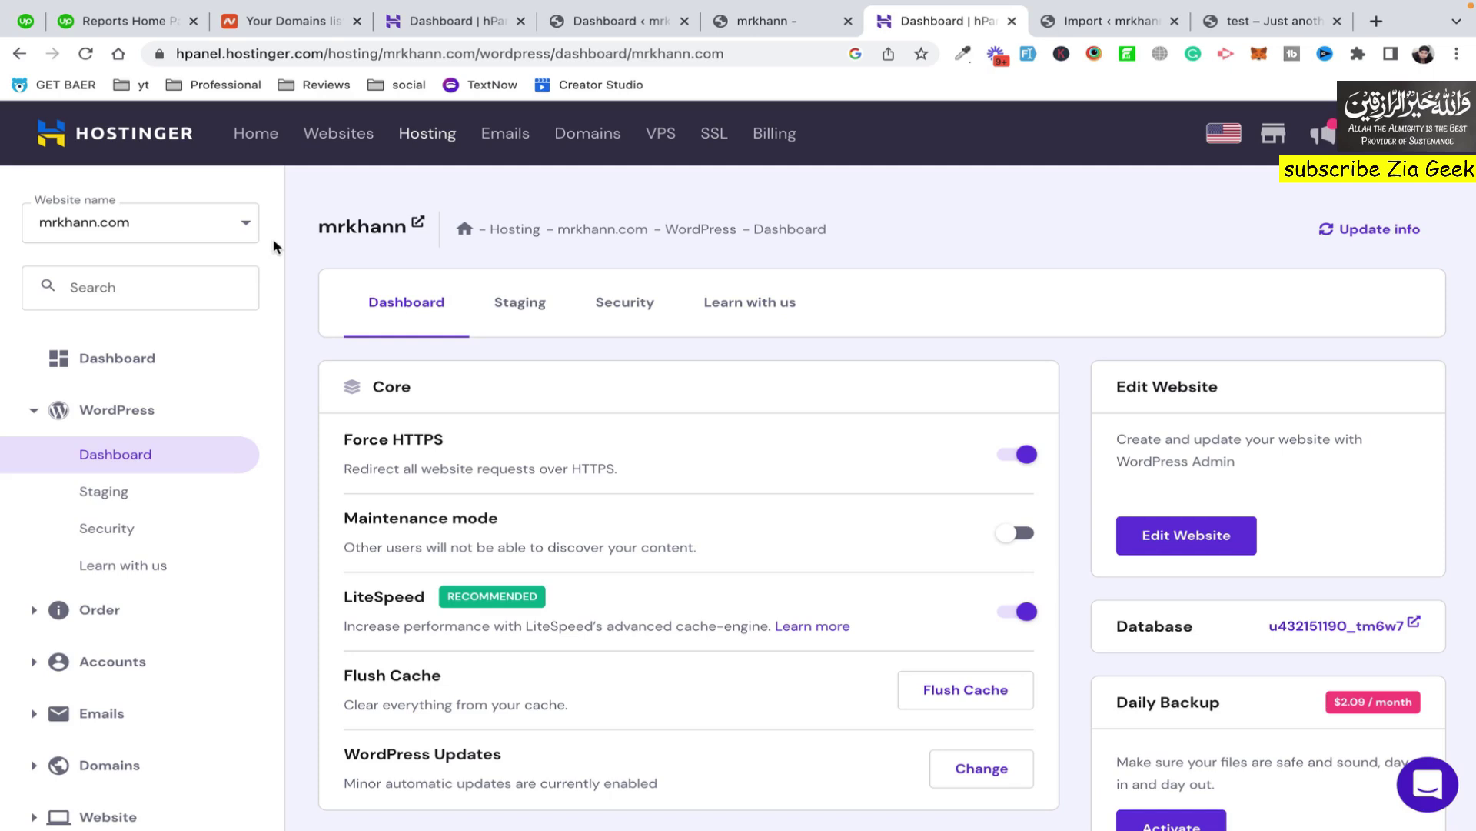
# Start a new website via '+ Add Website' and look up the domain in Namecheap's domain list
pyautogui.click(100, 232)
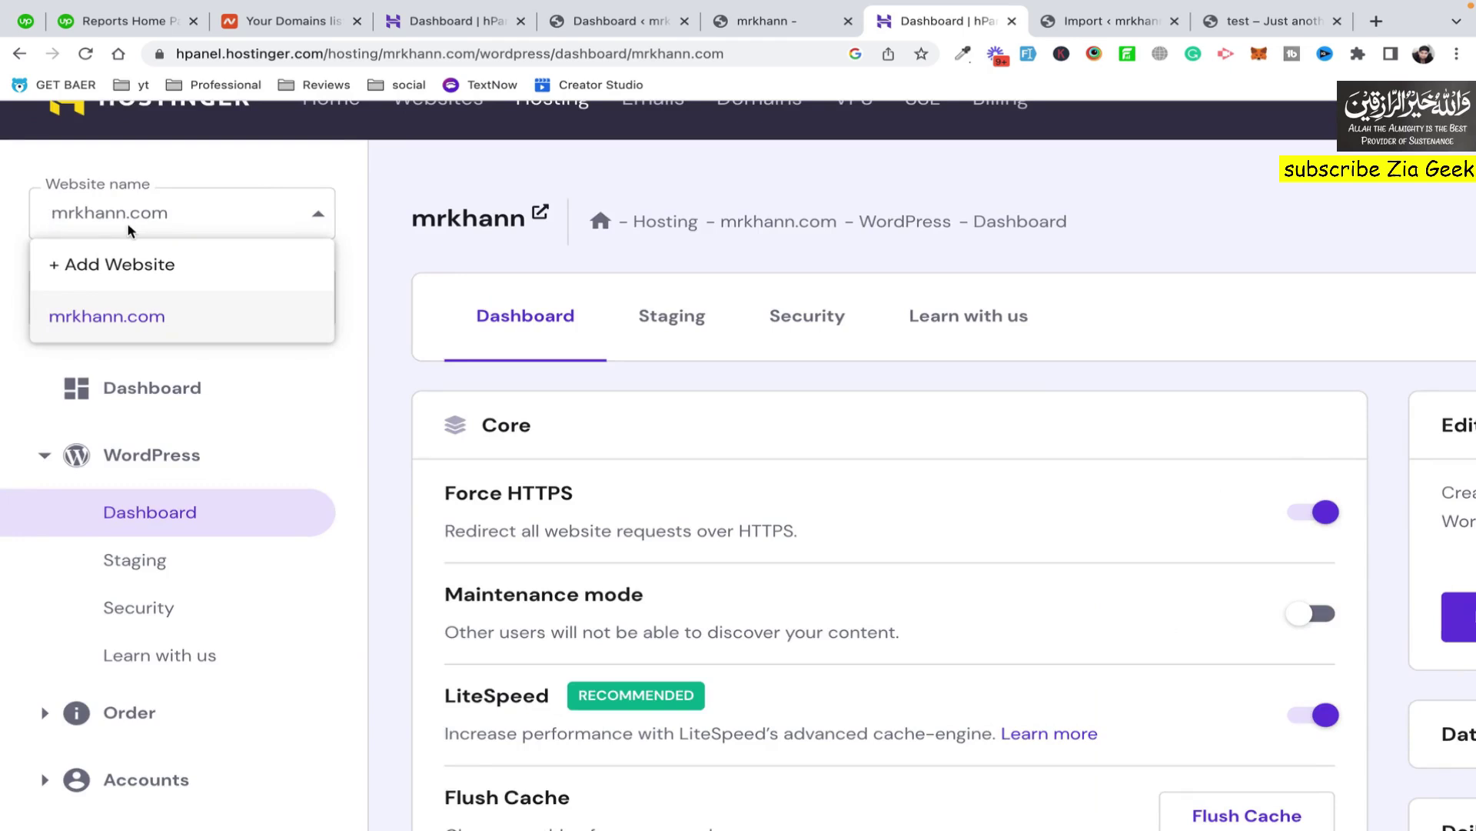
pyautogui.click(116, 263)
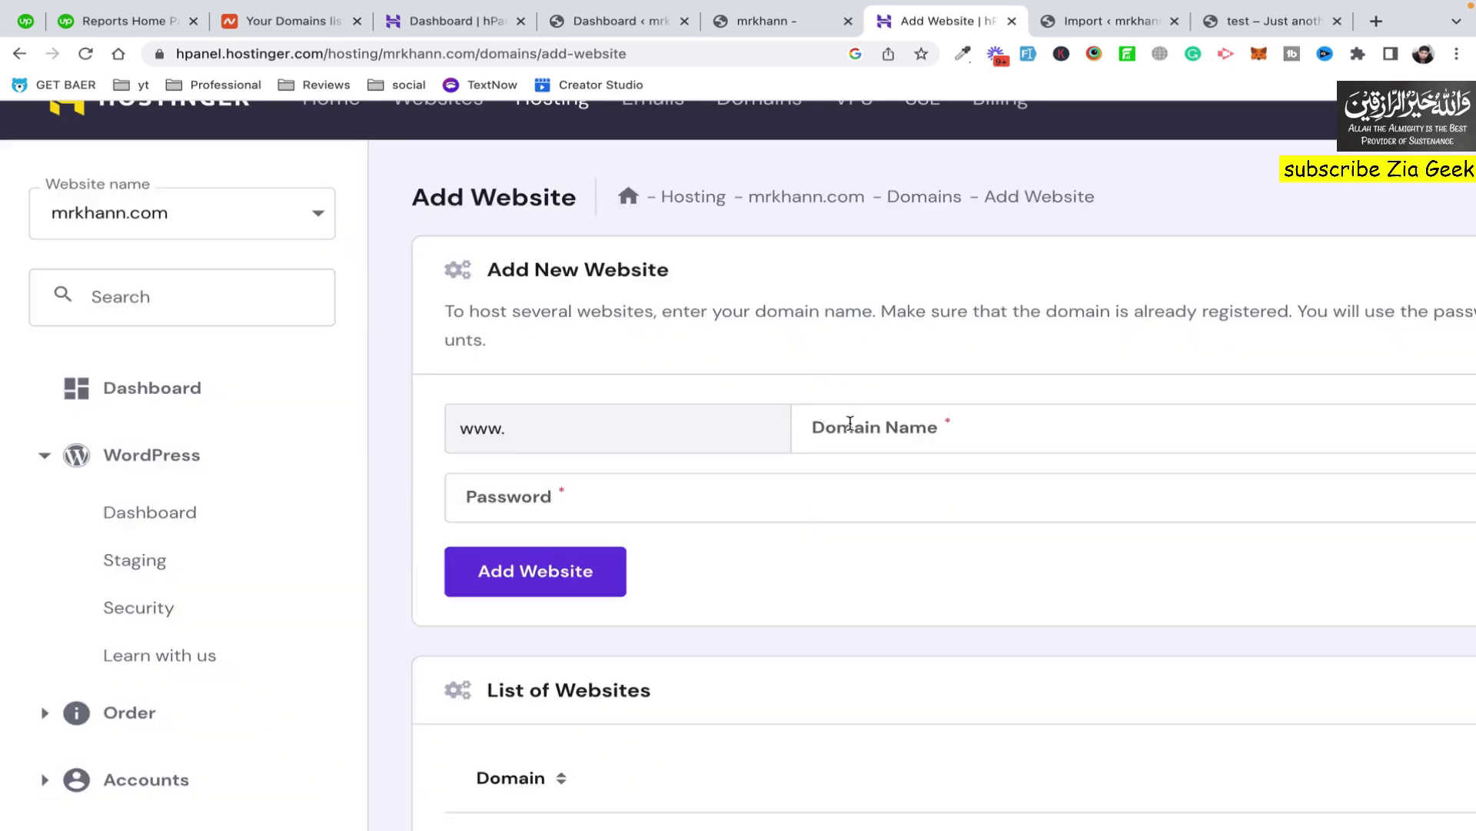
pyautogui.click(862, 433)
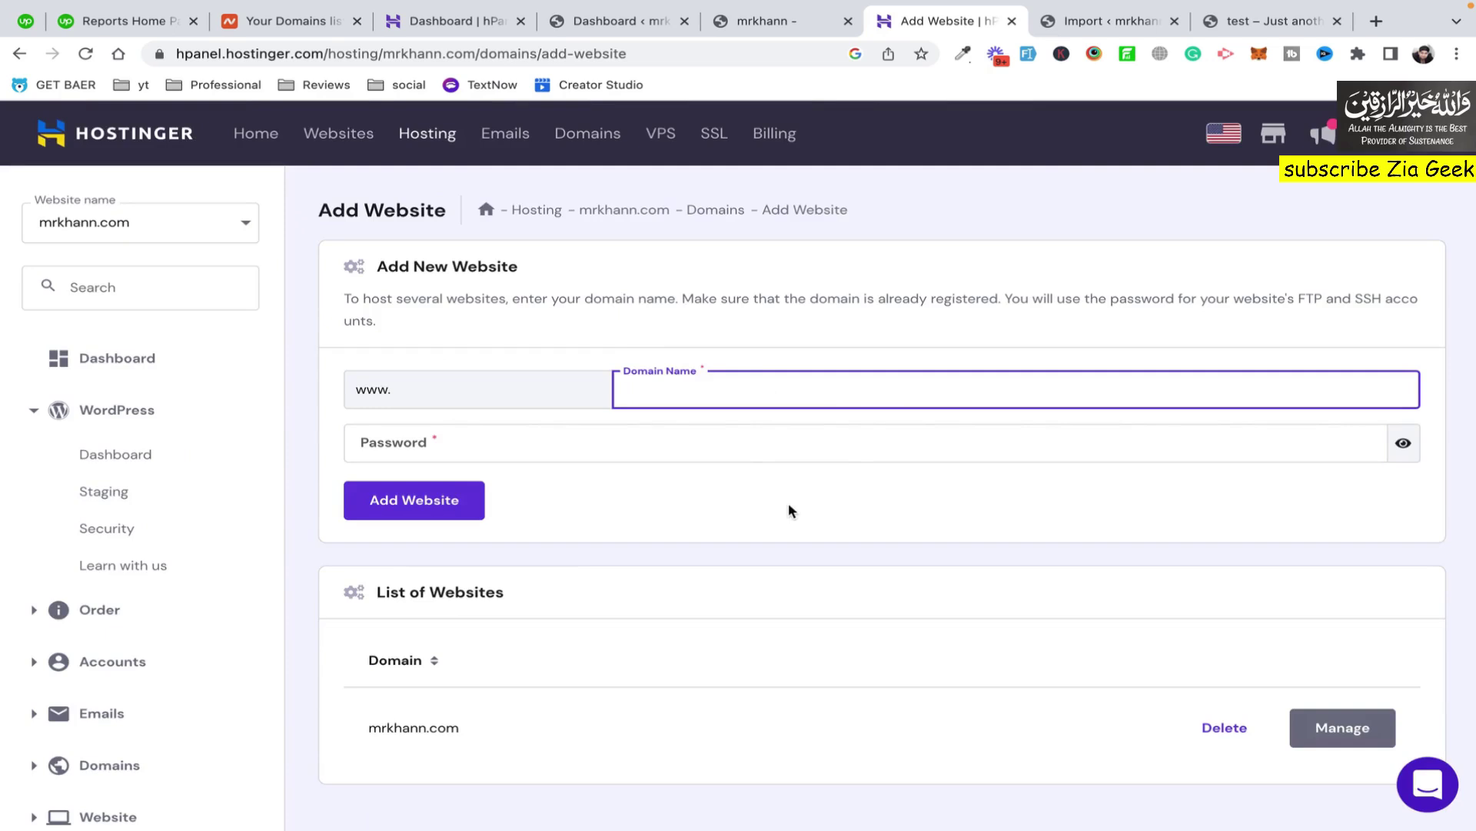
pyautogui.click(300, 29)
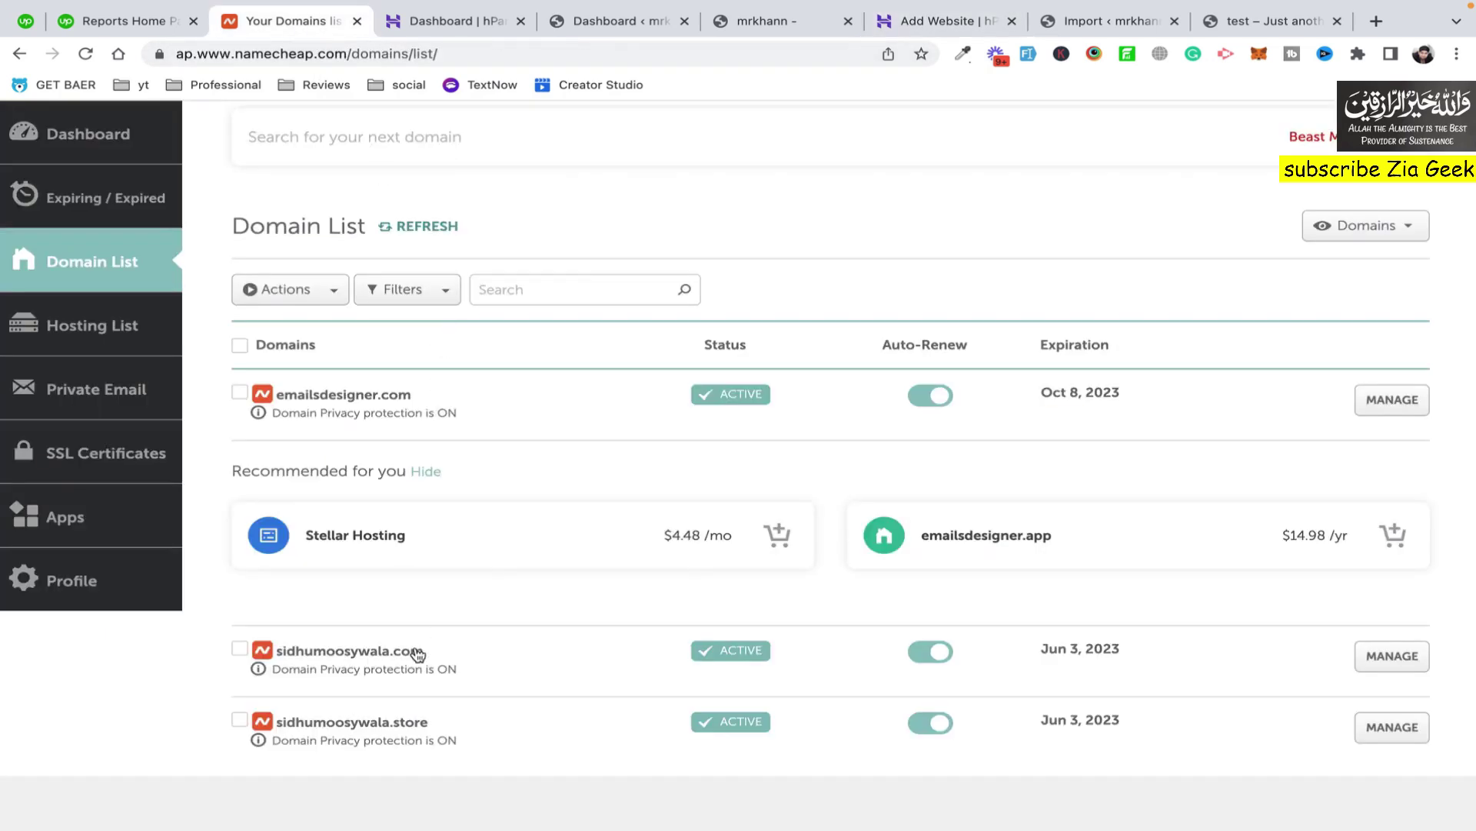
# Copy sidhumoosywala.com from the Namecheap domain list and return to the Add Website form
pyautogui.moveTo(423, 650); pyautogui.dragTo(289, 651)
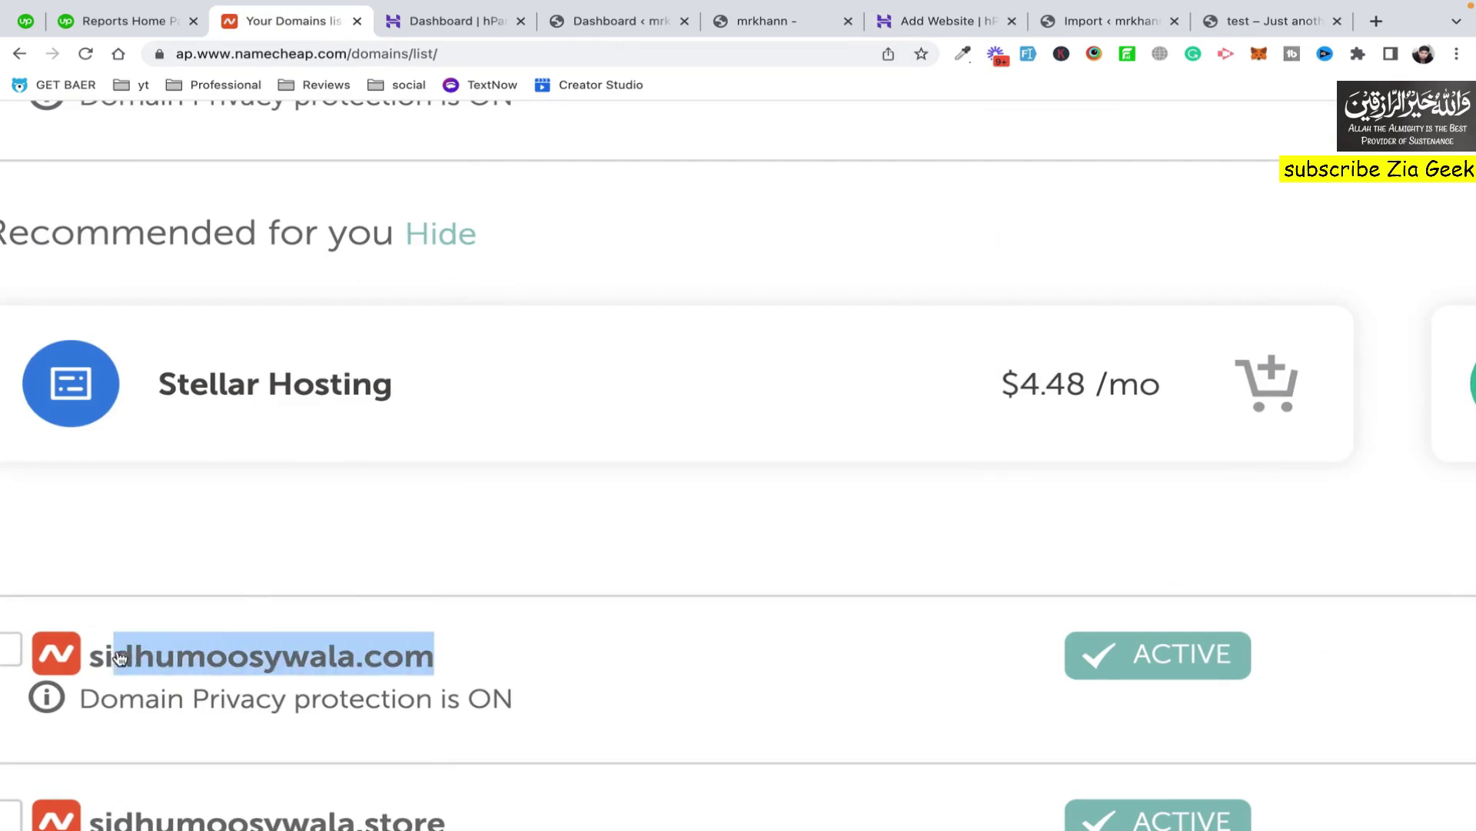
pyautogui.moveTo(119, 657)
pyautogui.mouseDown()
pyautogui.moveTo(90, 656)
pyautogui.moveTo(106, 656)
pyautogui.mouseUp()
pyautogui.press('super+c')
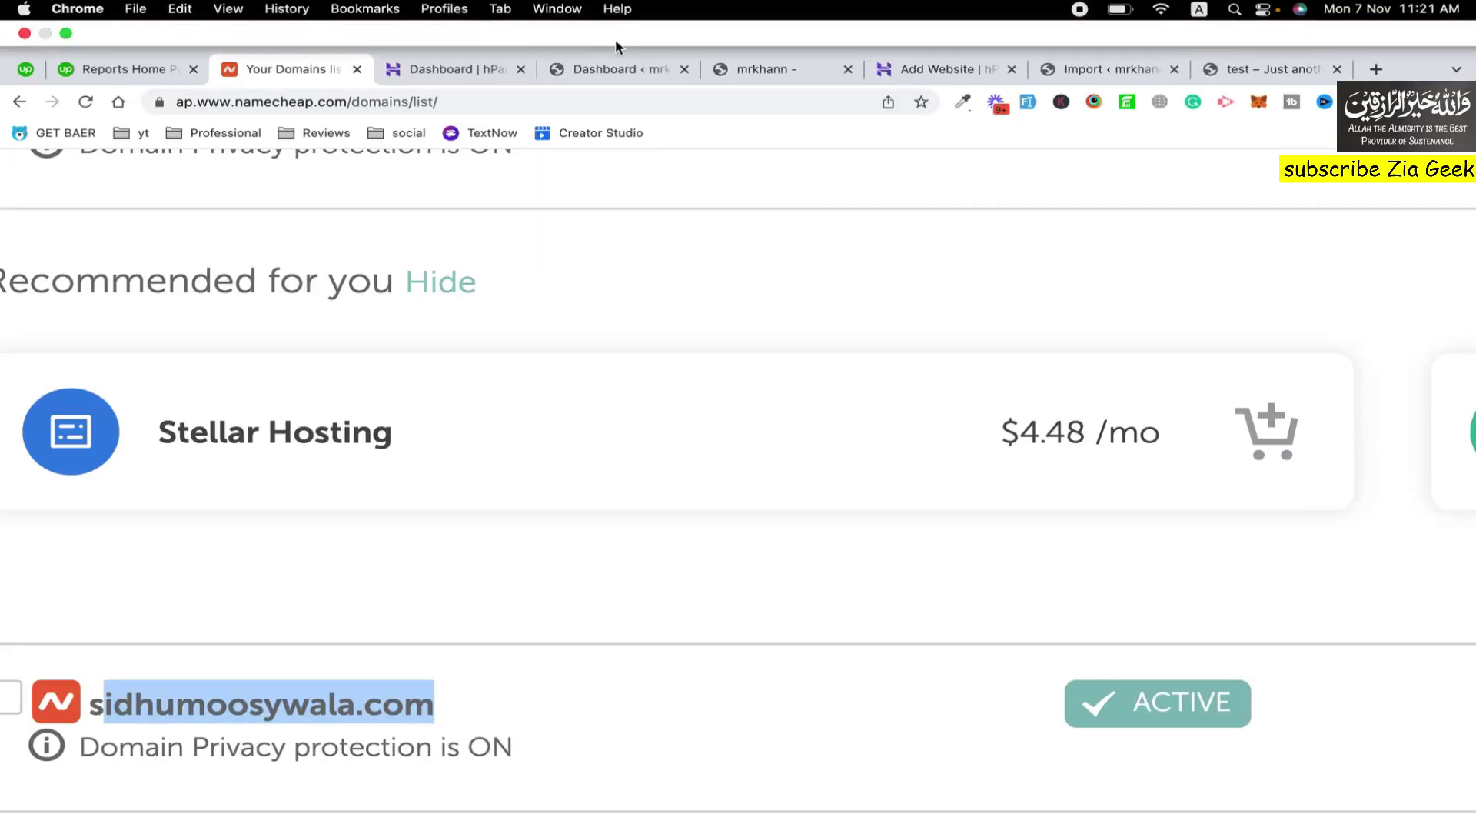
pyautogui.click(478, 22)
pyautogui.click(644, 76)
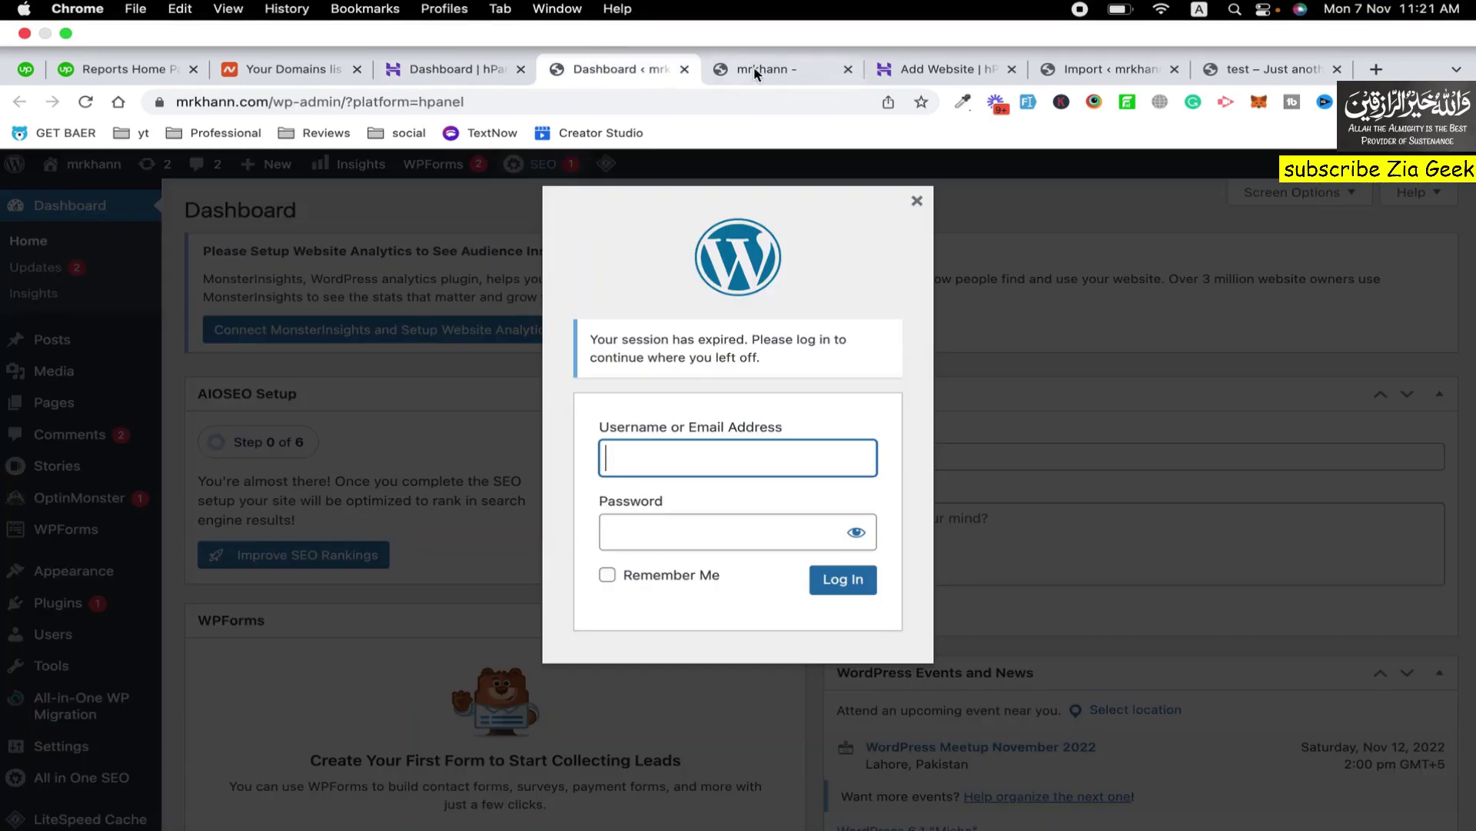
pyautogui.click(754, 68)
pyautogui.click(889, 74)
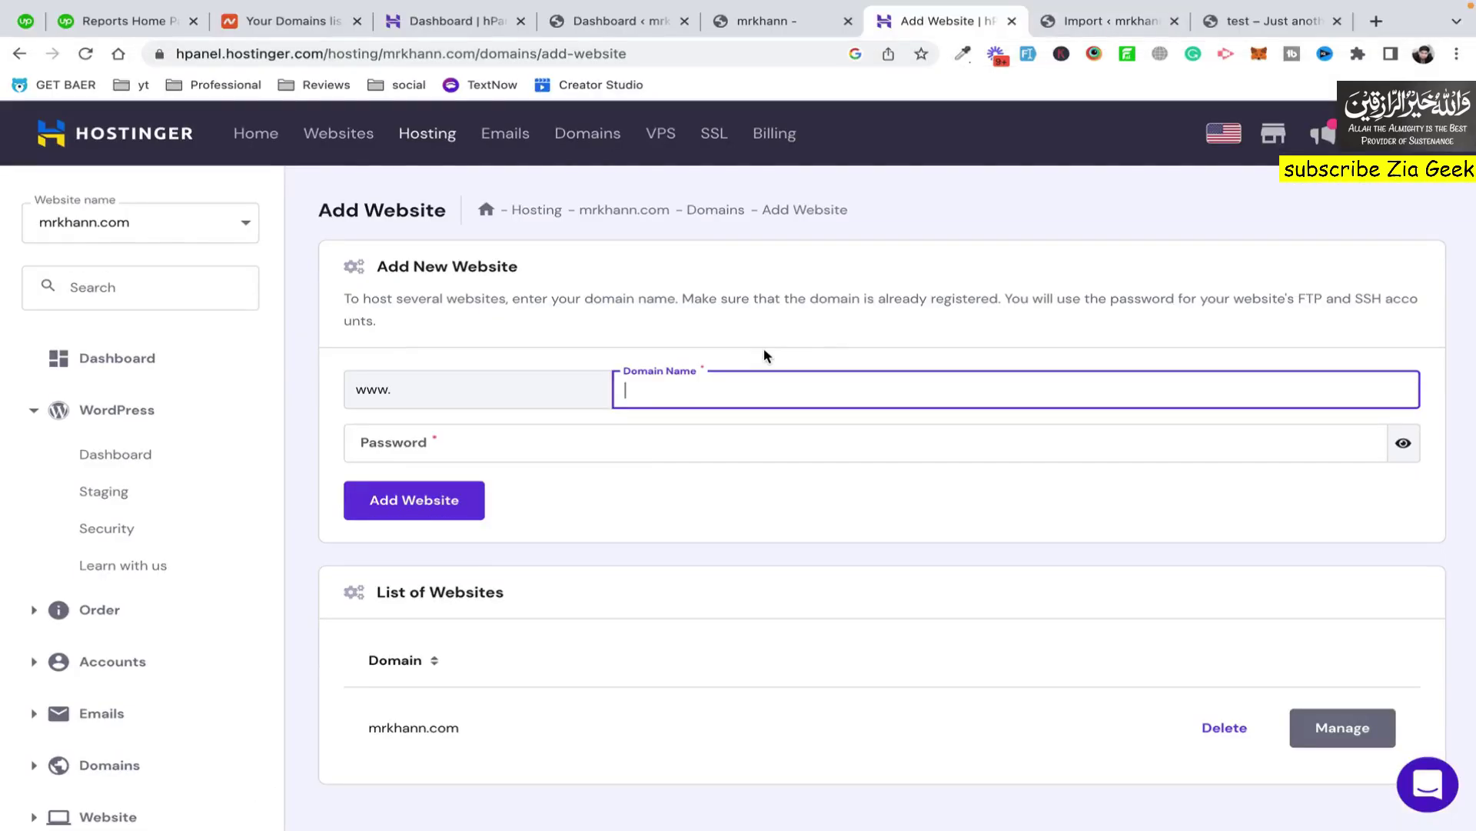
# Enter sidhumoosywala.com as the Domain Name, recopying it to fix a missing letter
pyautogui.press('super+v')
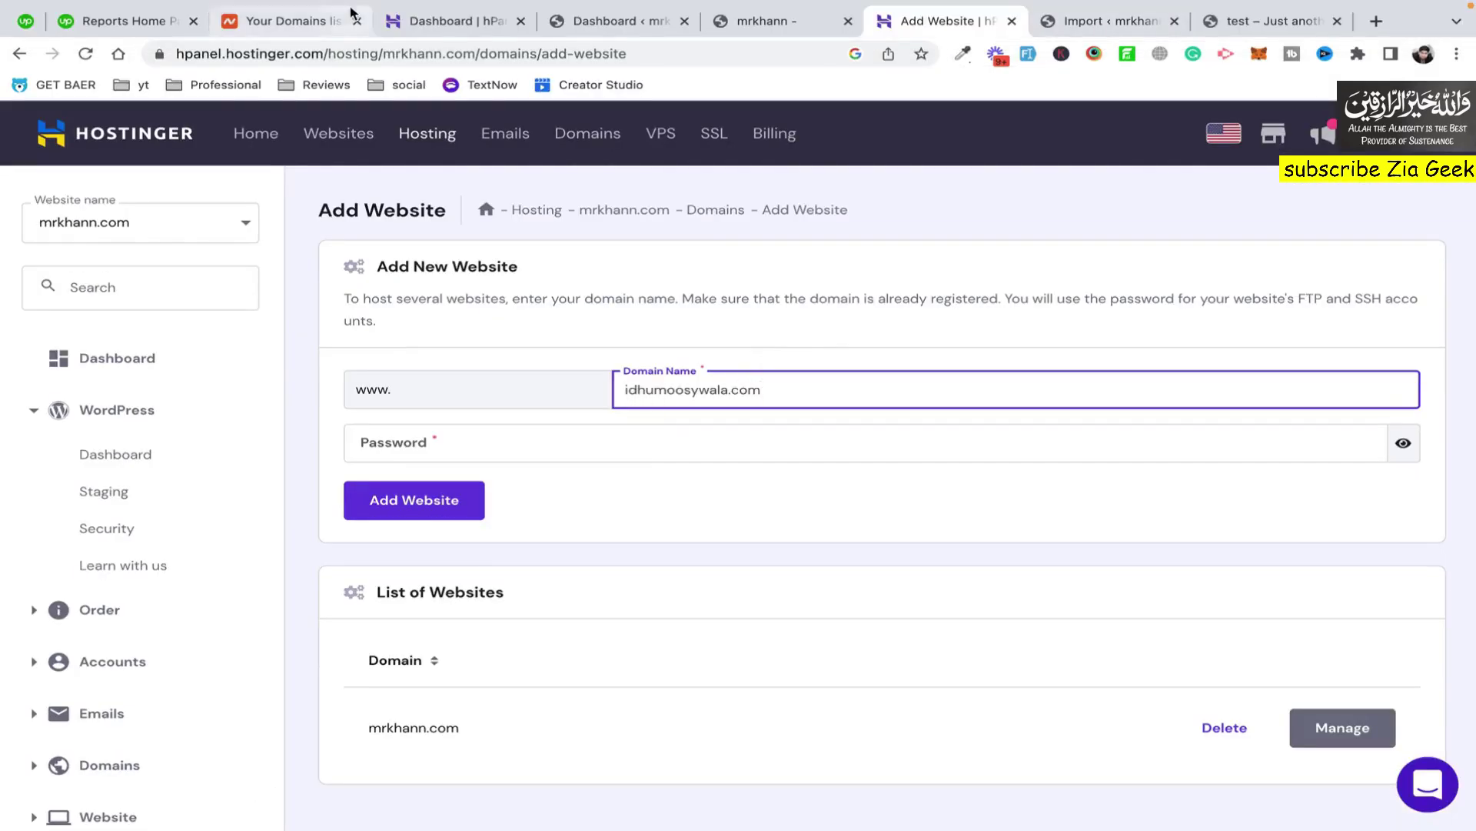
pyautogui.click(316, 17)
pyautogui.moveTo(435, 654); pyautogui.dragTo(93, 654)
pyautogui.hotkey('ctrl', 'c')
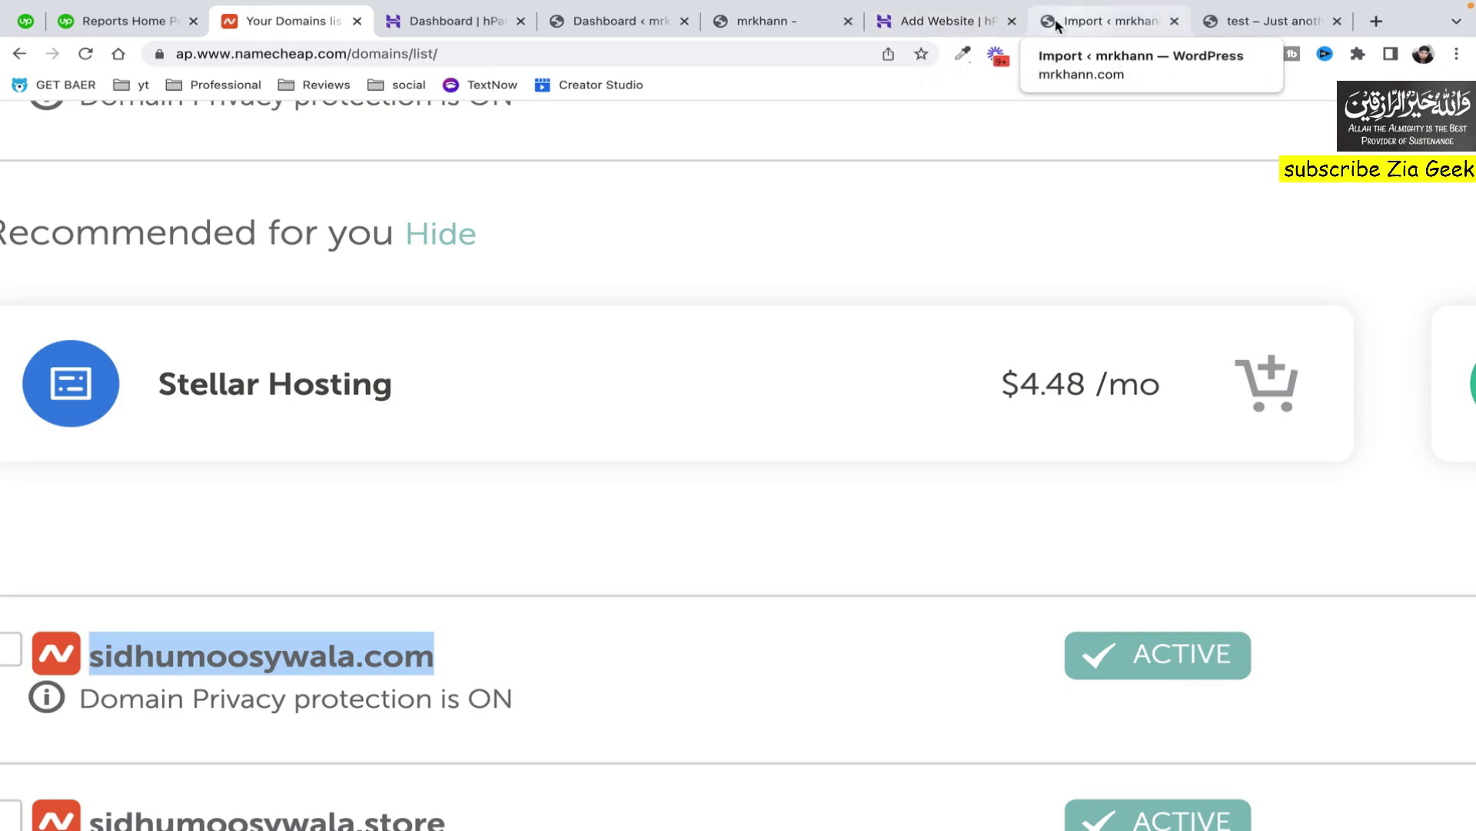
pyautogui.click(939, 26)
pyautogui.hotkey('ctrl', 'a')
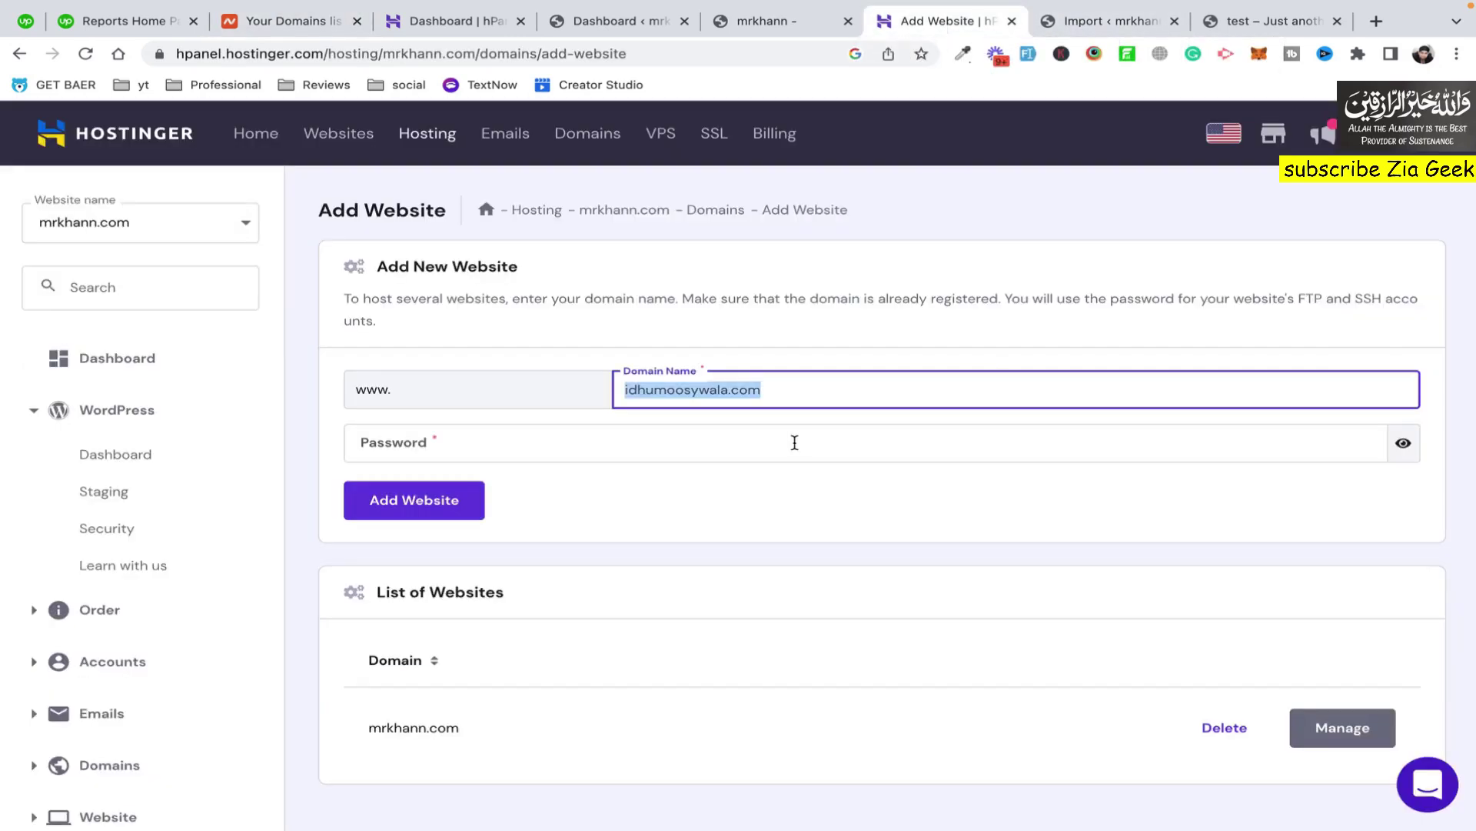
pyautogui.hotkey('ctrl', 'v')
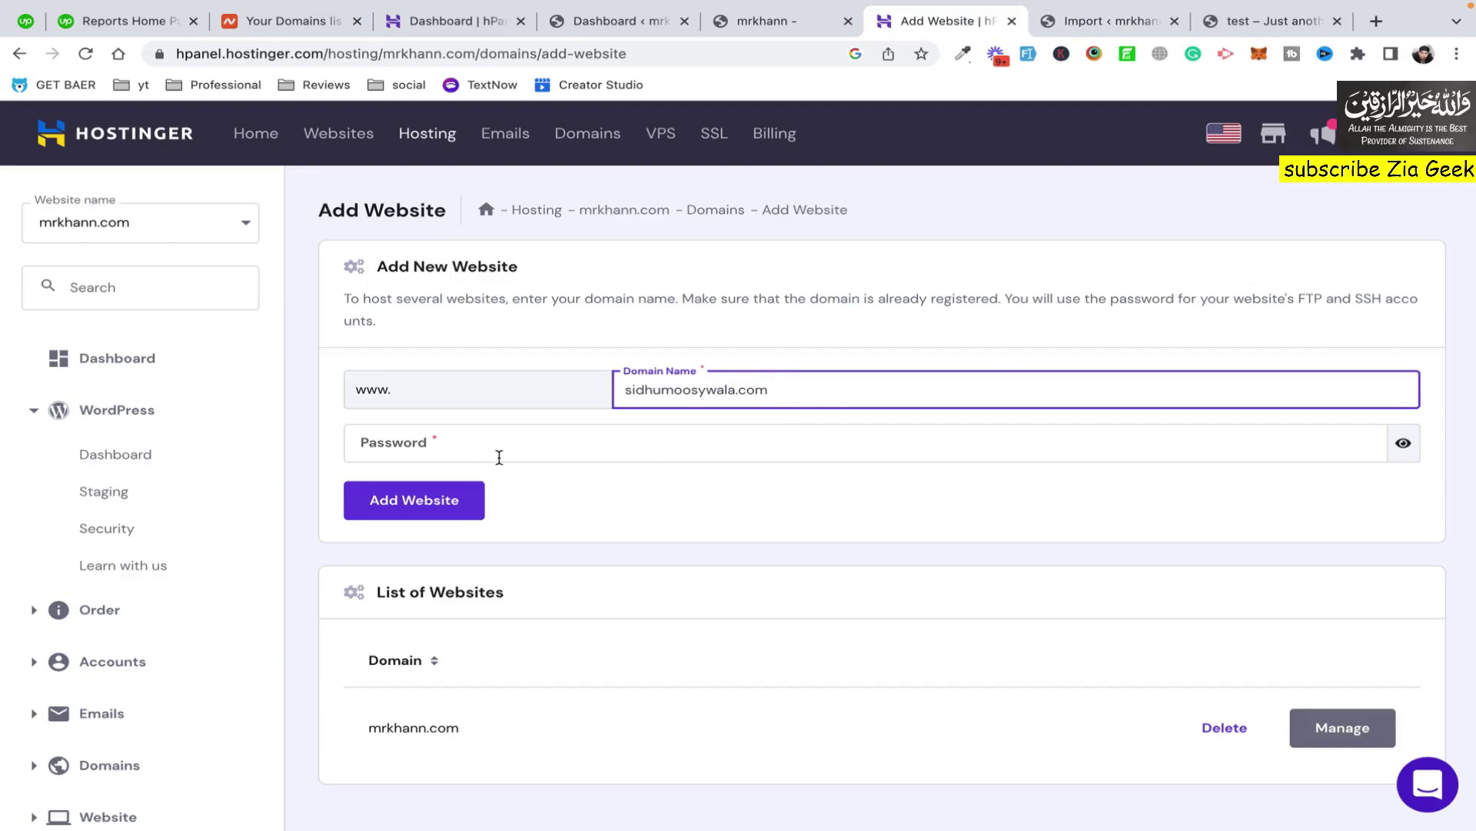
# Enter the website password and create the sidhumoosywala.com website
pyautogui.click(480, 446)
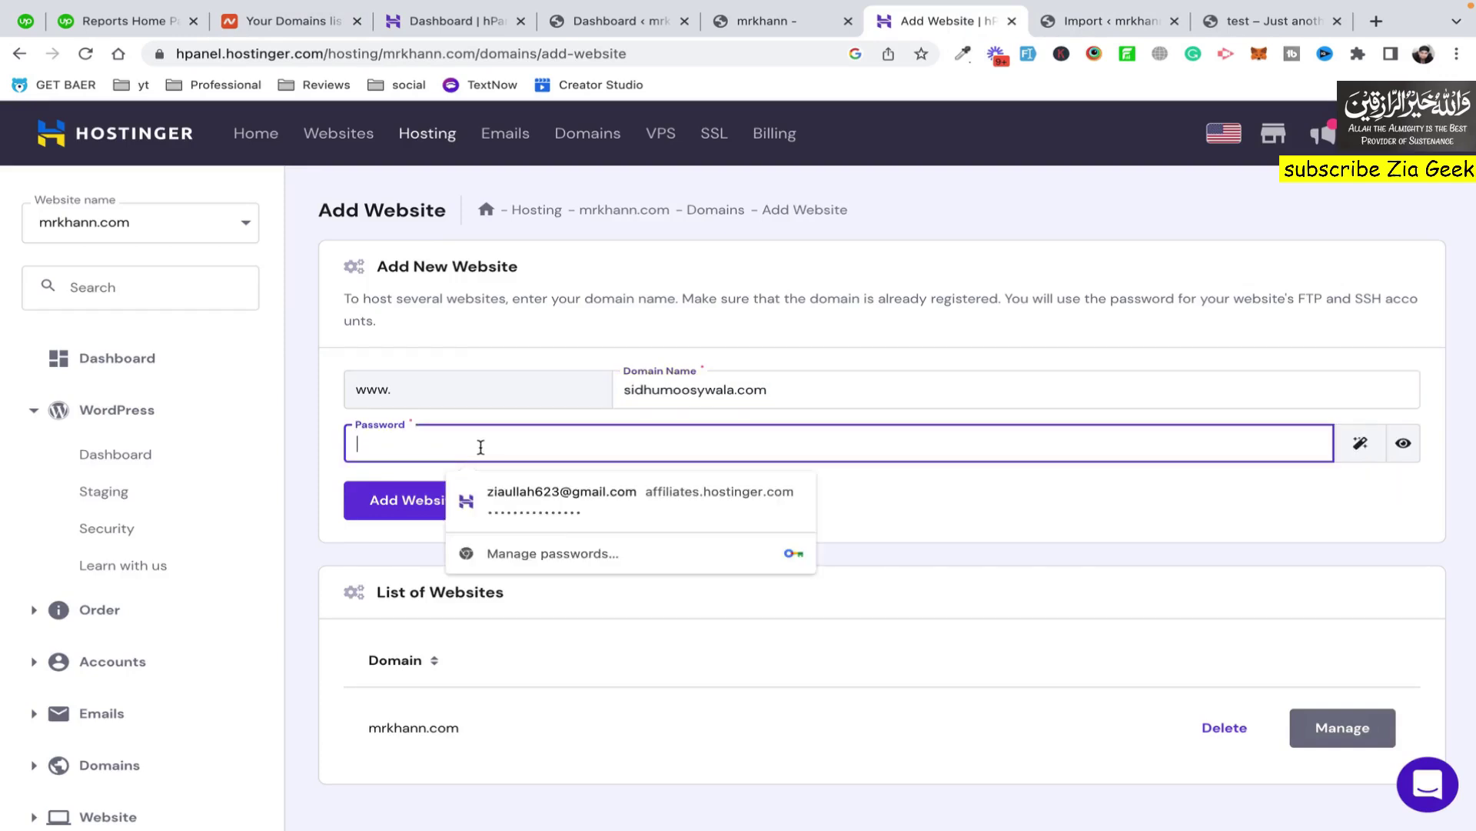
pyautogui.write('•')
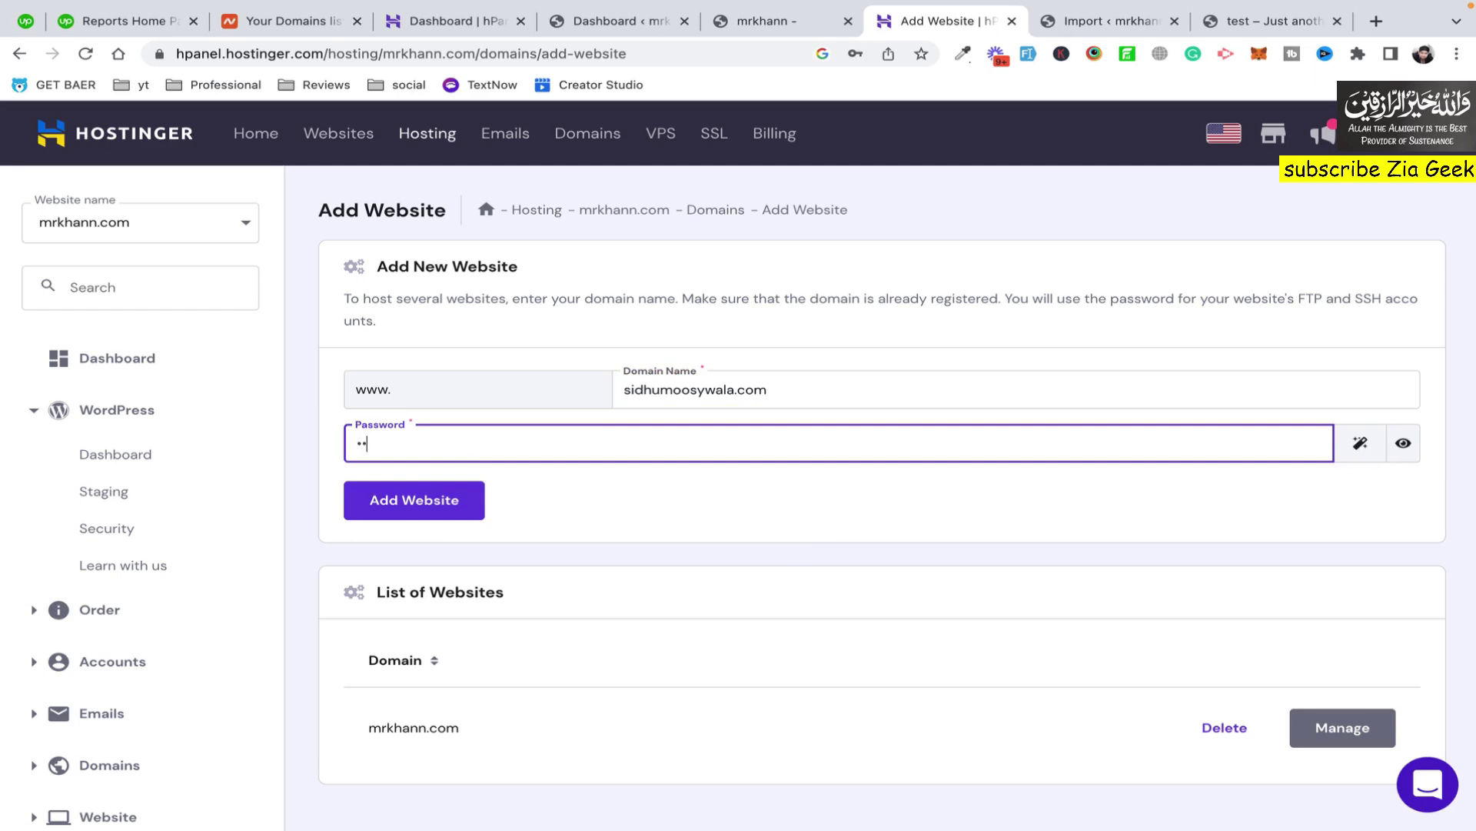
pyautogui.write('•')
pyautogui.hotkey('ctrl', 'v')
pyautogui.click(427, 519)
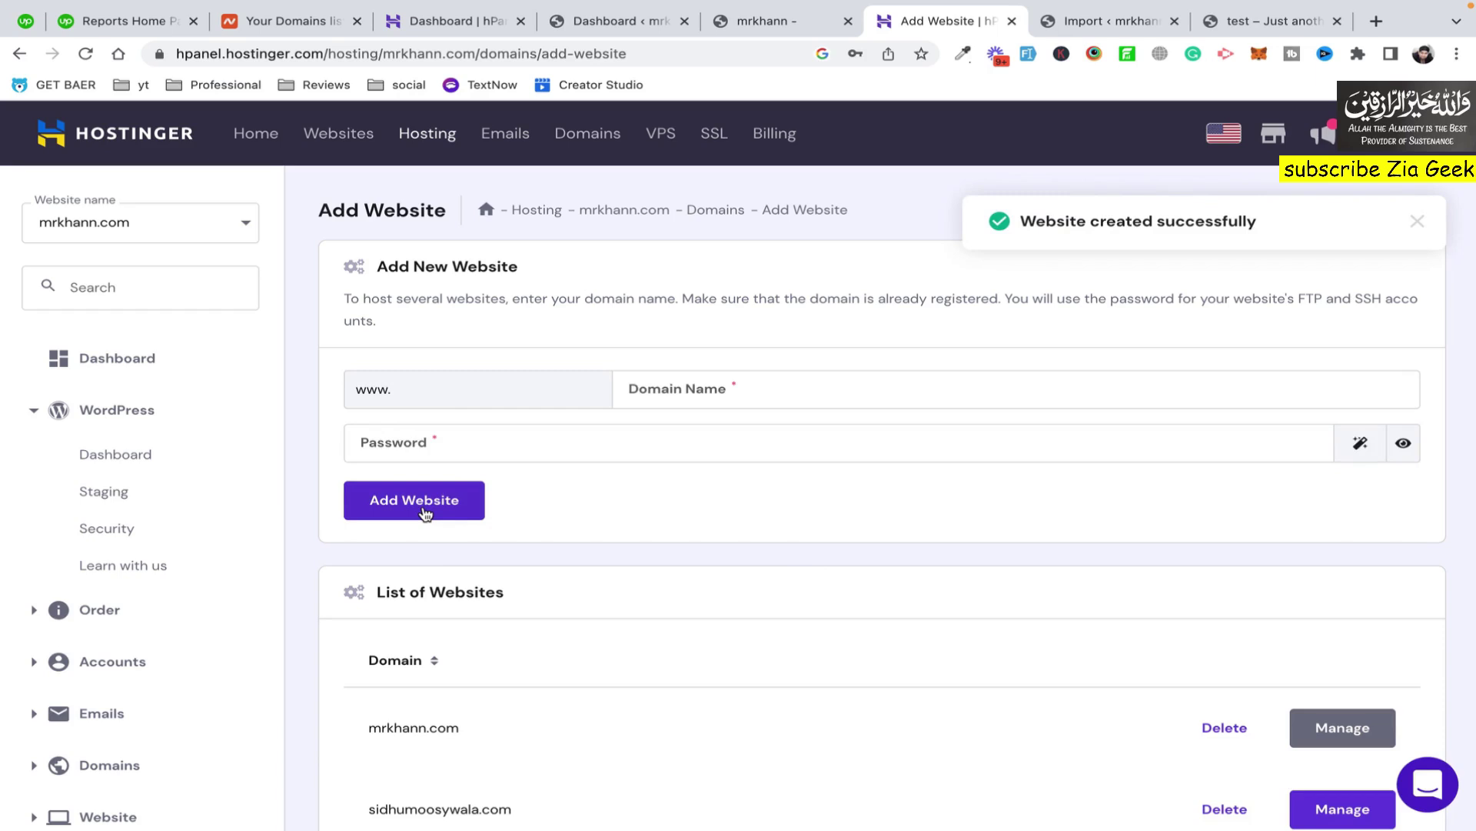
pyautogui.scroll(-2, 454, 725)
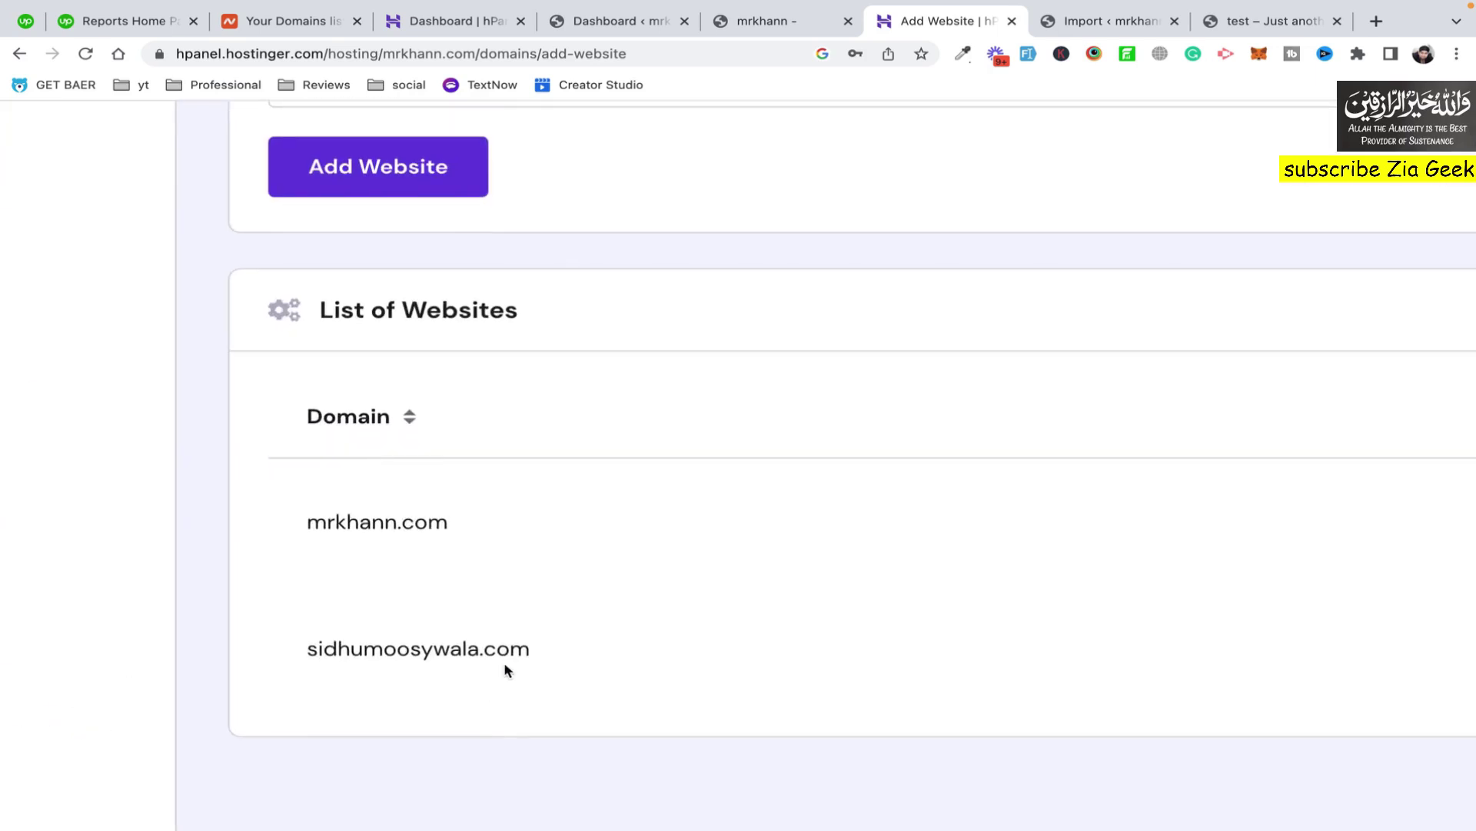
# Open the hosting dashboard for sidhumoosywala.com
pyautogui.click(1316, 681)
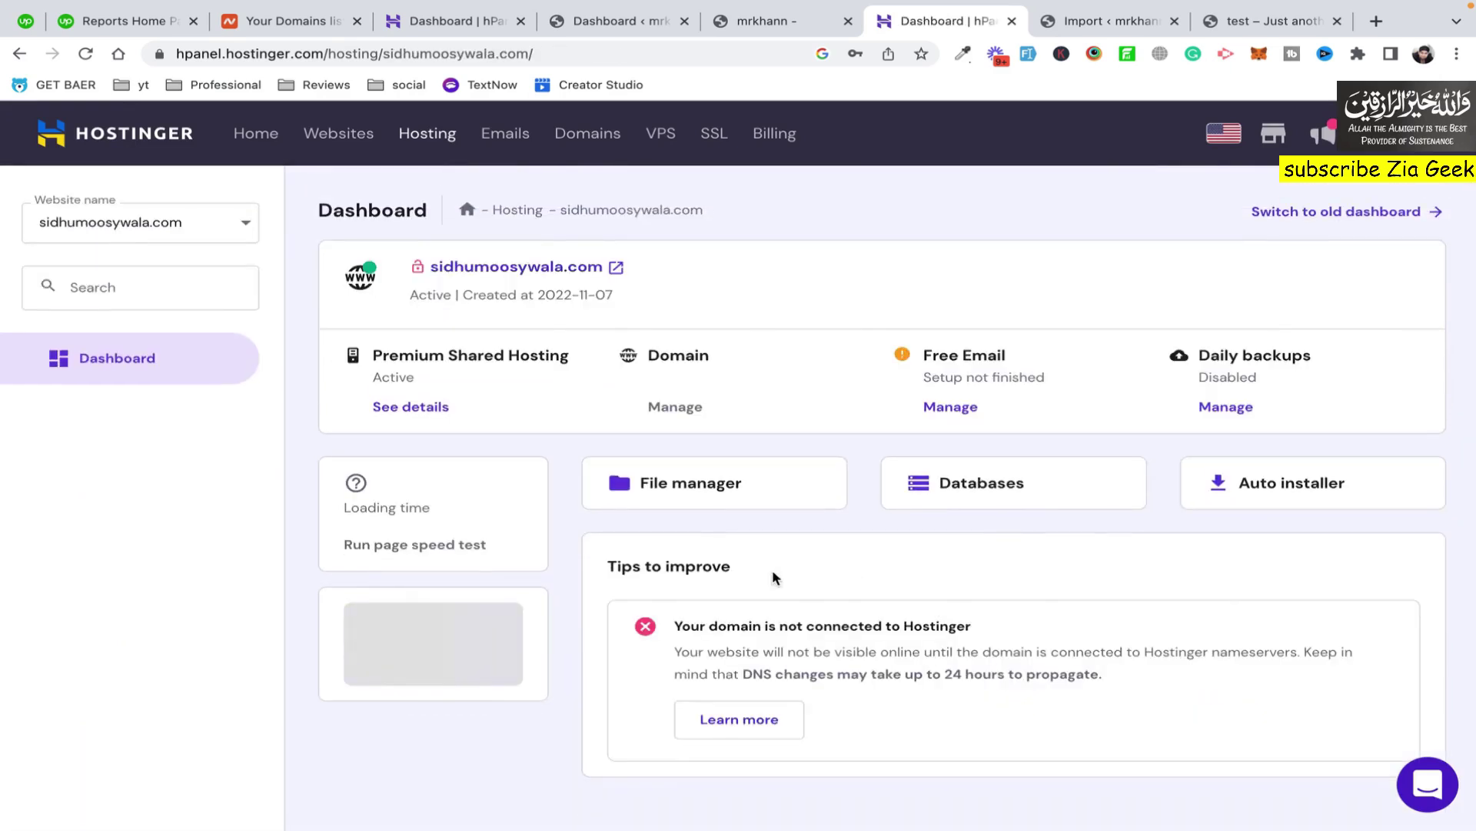
pyautogui.scroll(-1, 772, 569)
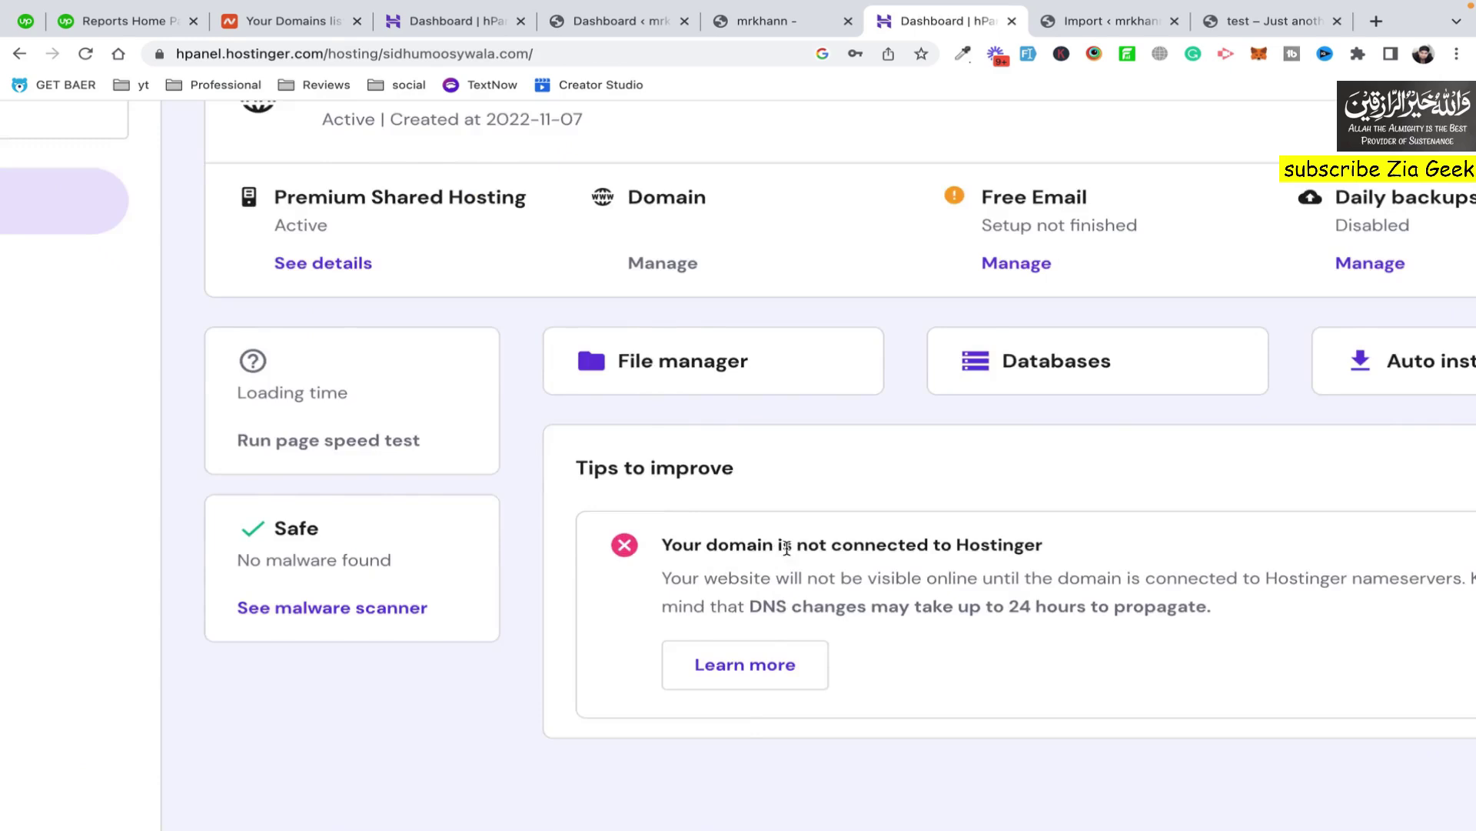
pyautogui.scroll(1, 786, 548)
pyautogui.scroll(3, 854, 604)
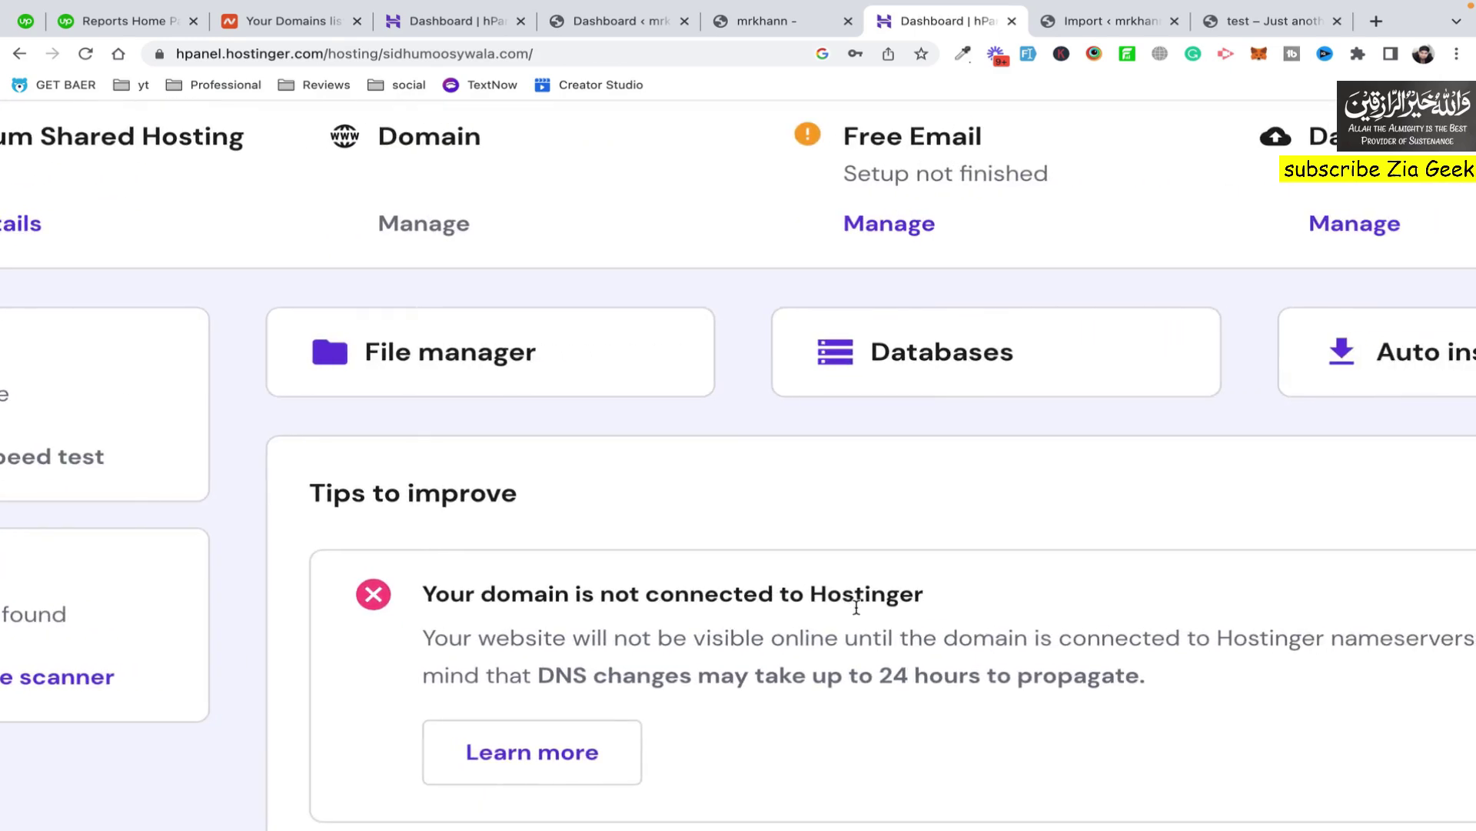
pyautogui.scroll(-3, 853, 621)
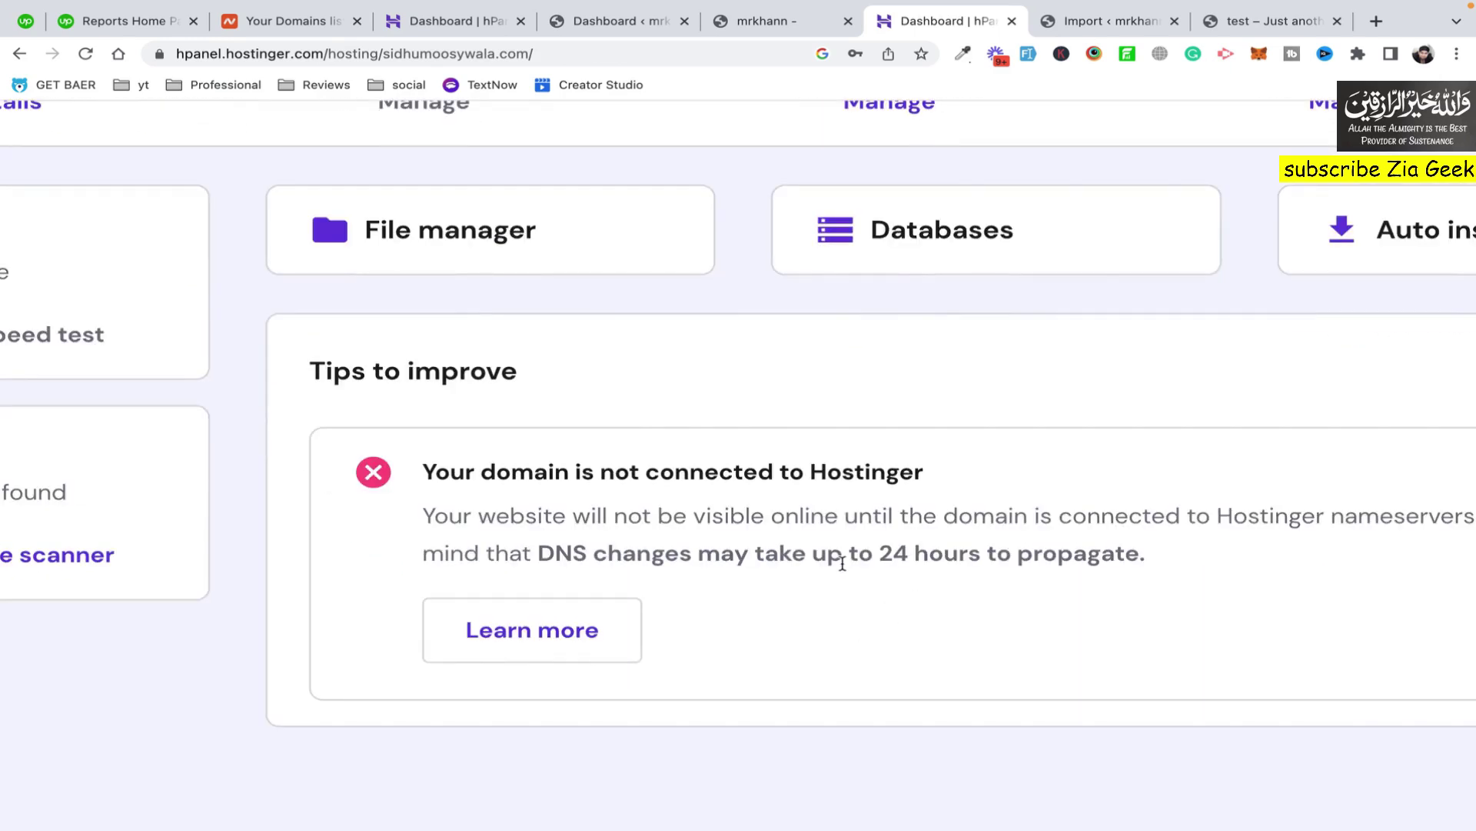
pyautogui.scroll(-3, 598, 559)
# Start the domain connection guide and copy nameserver ns1.dns-parking.com
pyautogui.click(694, 758)
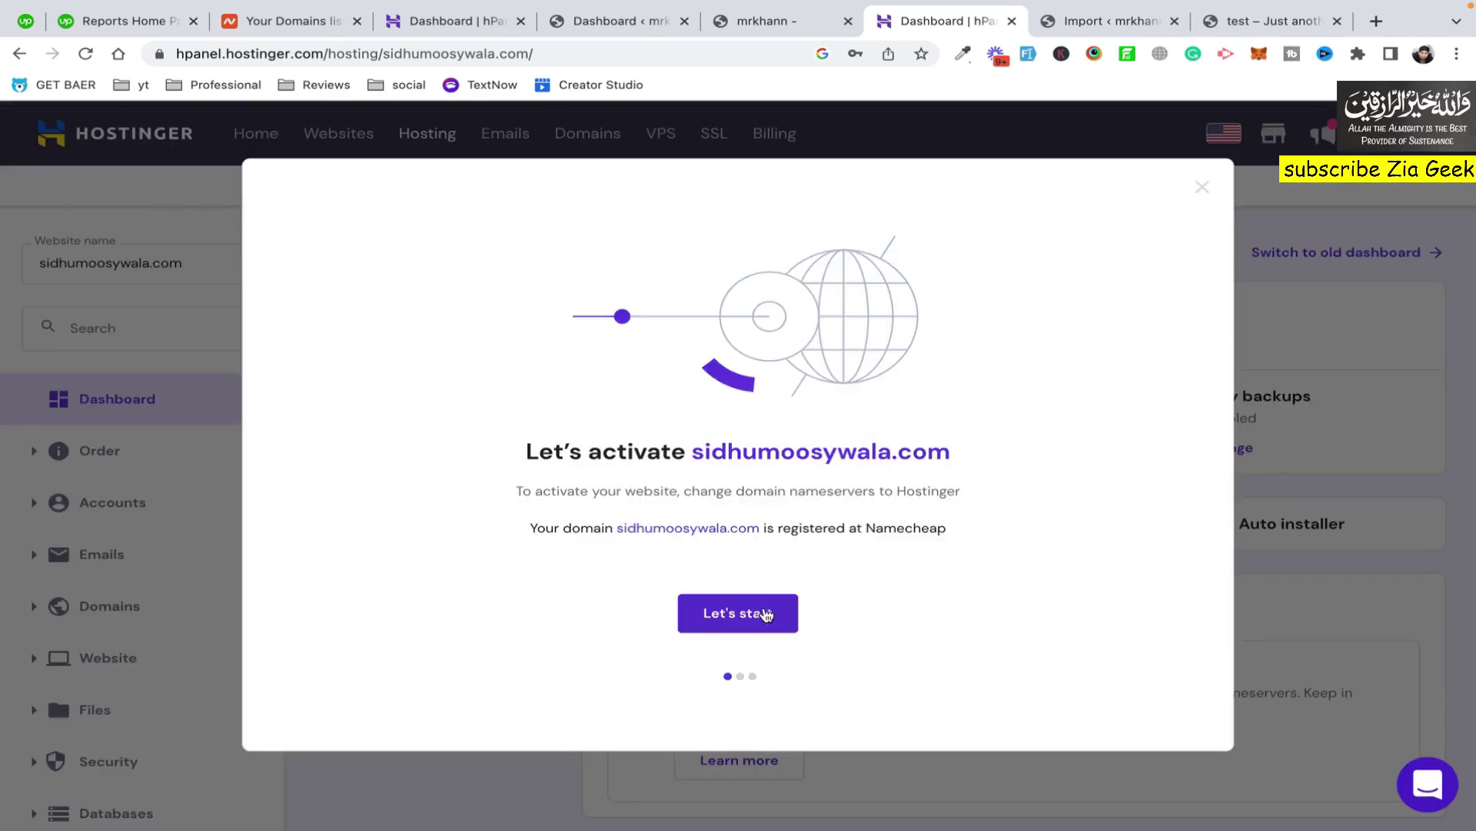
pyautogui.click(753, 619)
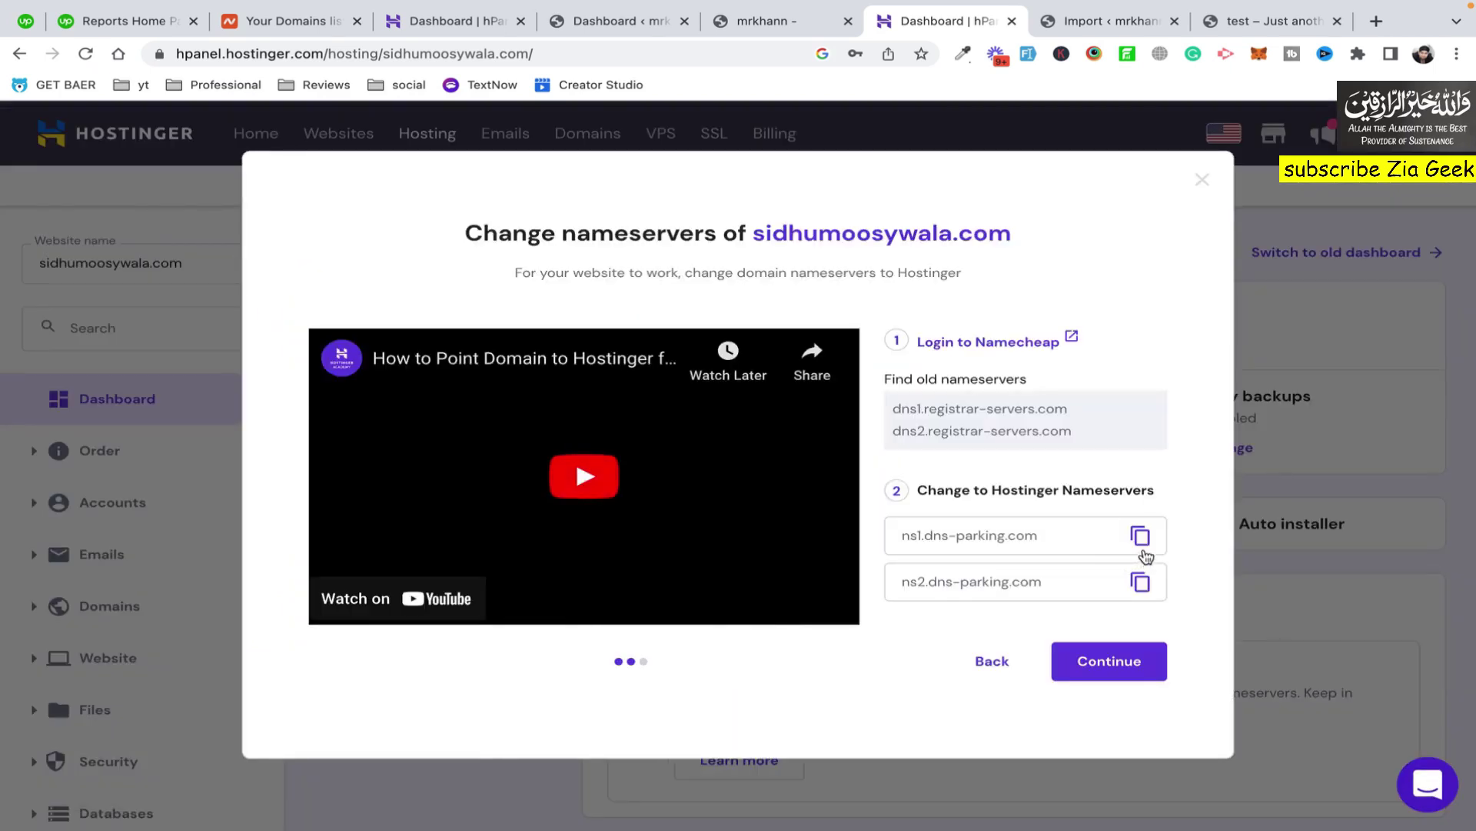
pyautogui.click(1144, 546)
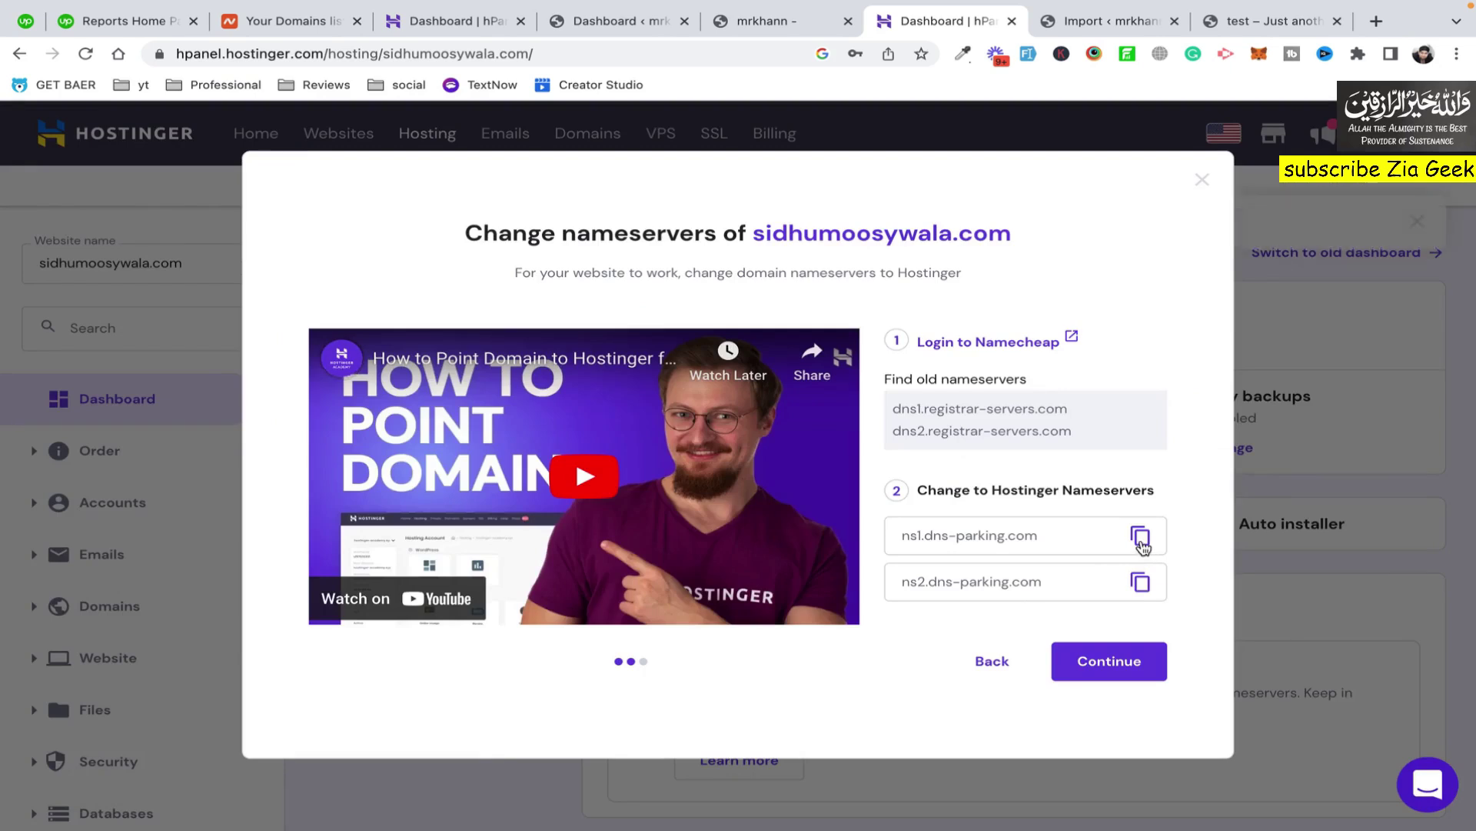
pyautogui.click(1143, 544)
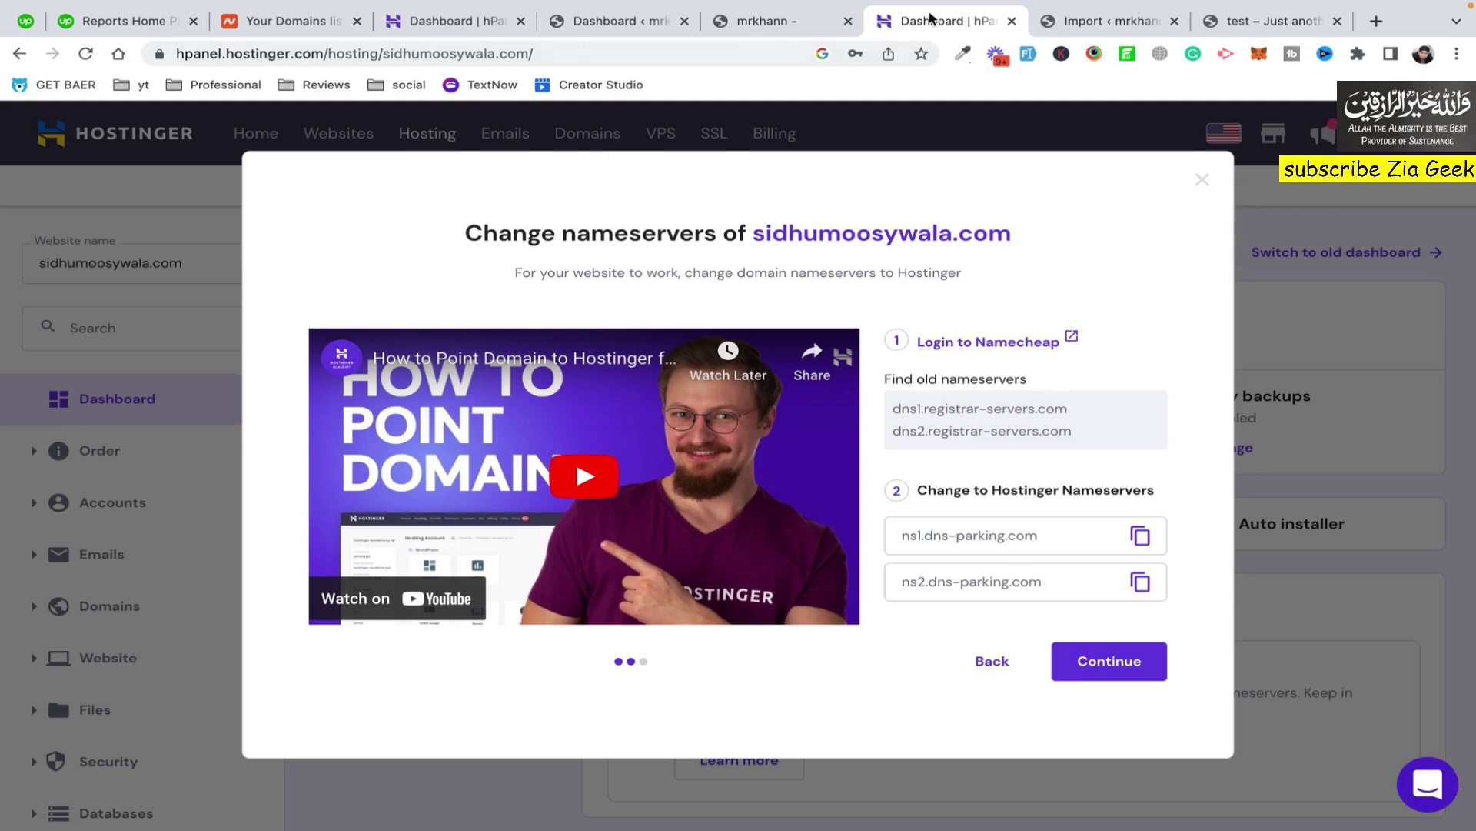
pyautogui.moveTo(929, 16); pyautogui.dragTo(339, 39)
# In Namecheap, switch sidhumoosywala.com to Custom DNS and paste ns1.dns-parking.com as the first nameserver
pyautogui.click(296, 21)
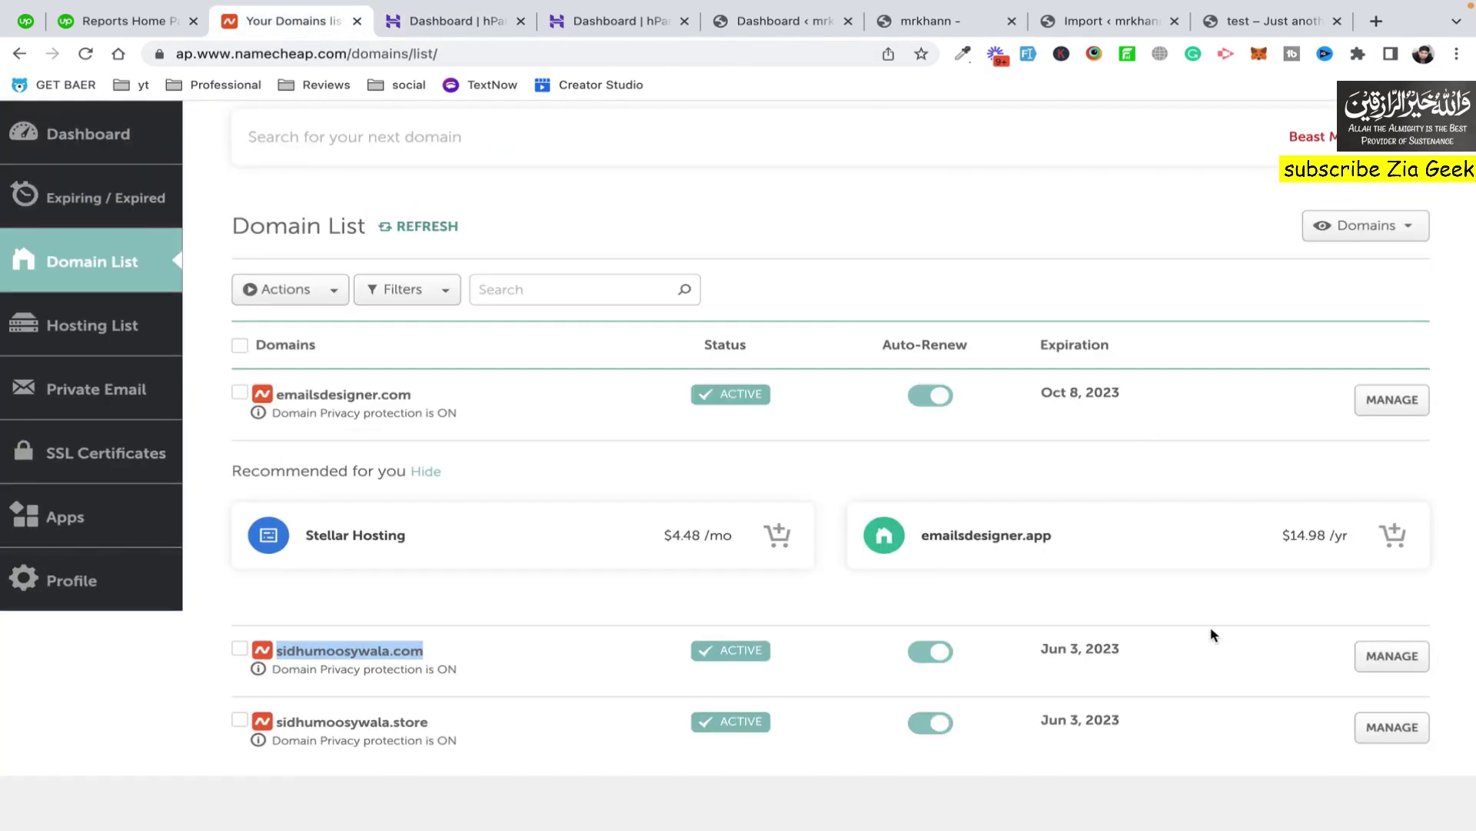
pyautogui.click(1396, 658)
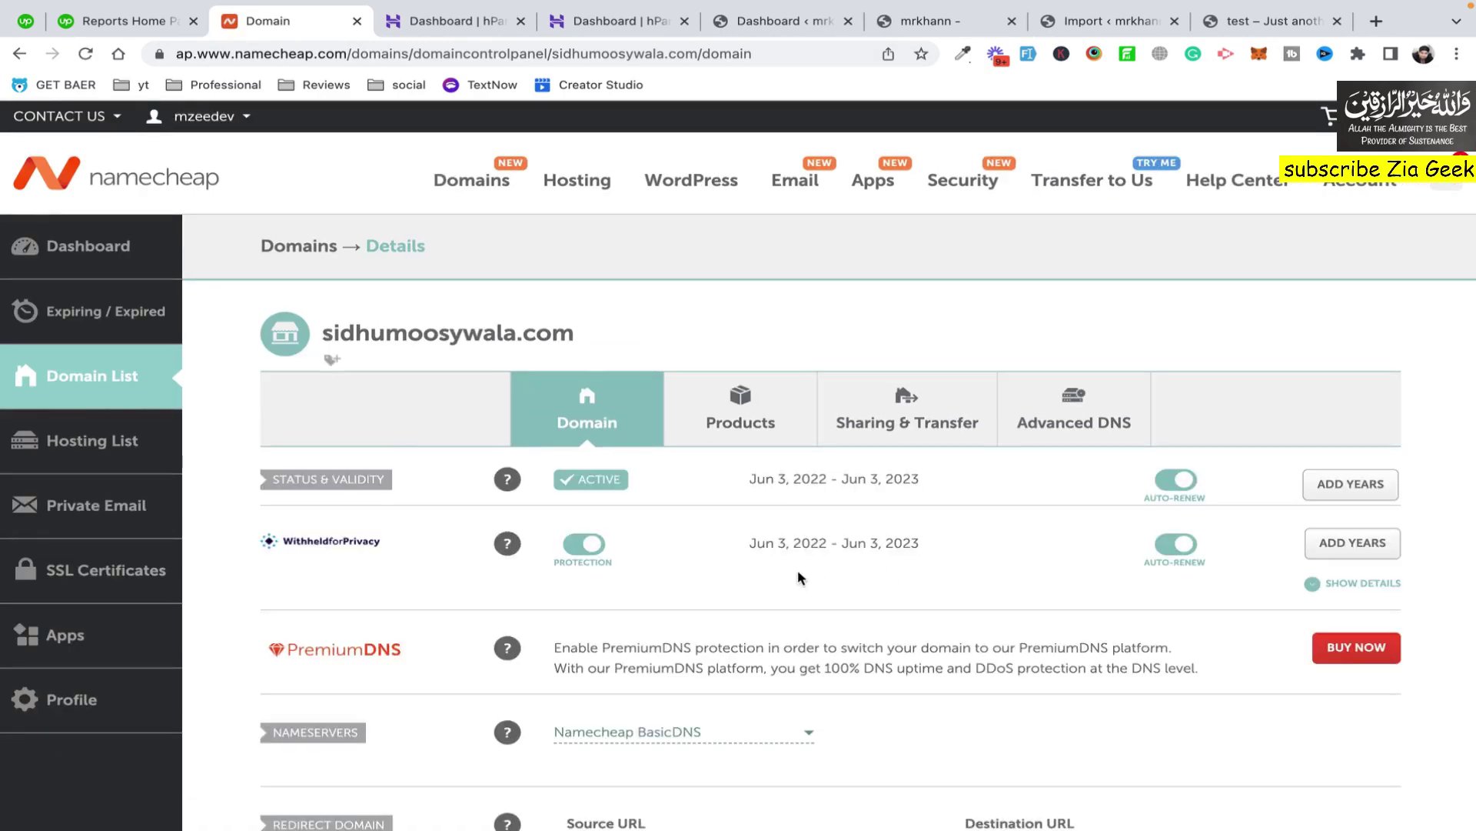
pyautogui.scroll(-3, 798, 578)
pyautogui.click(688, 478)
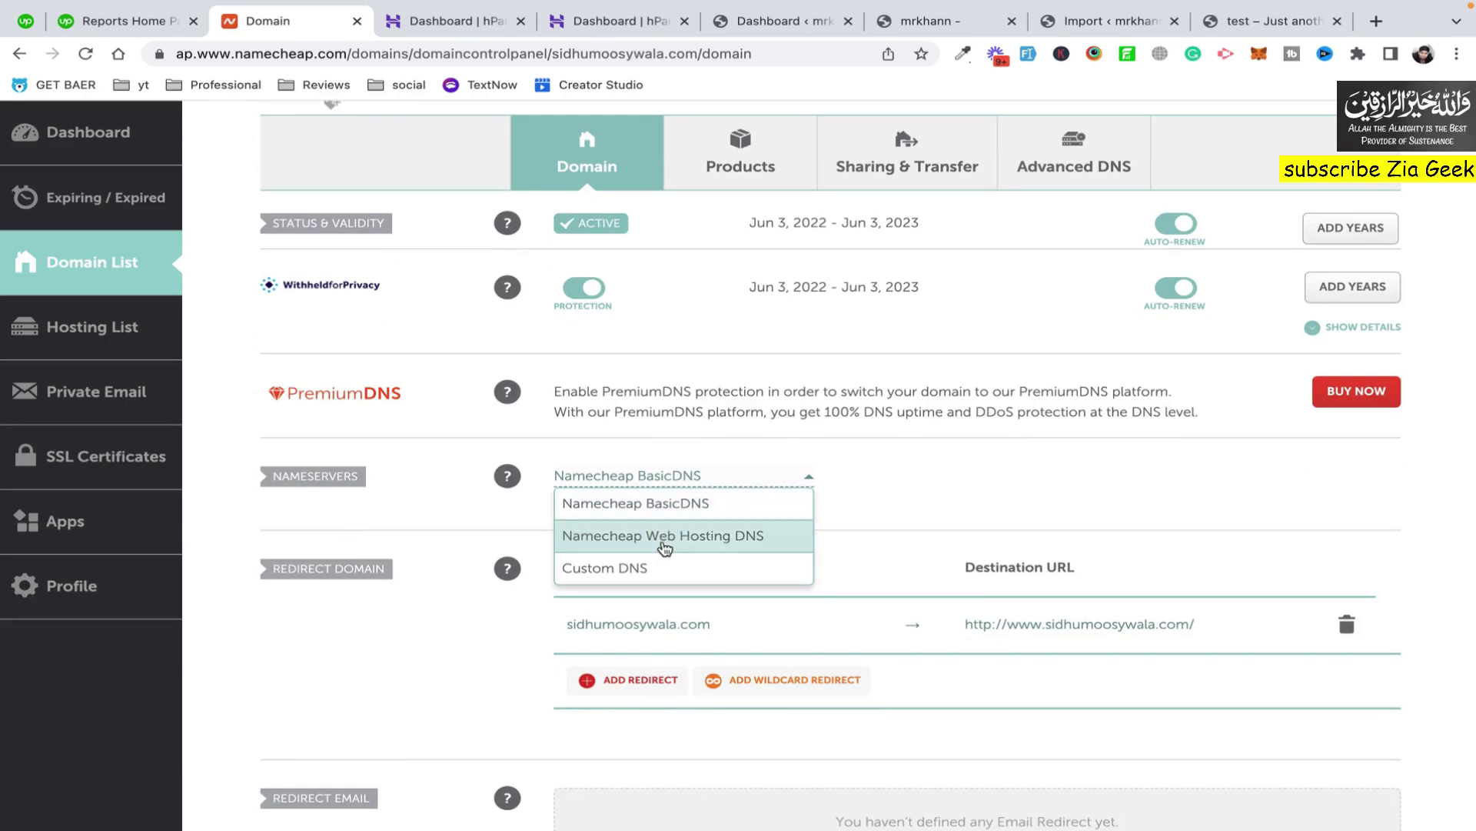
pyautogui.click(622, 570)
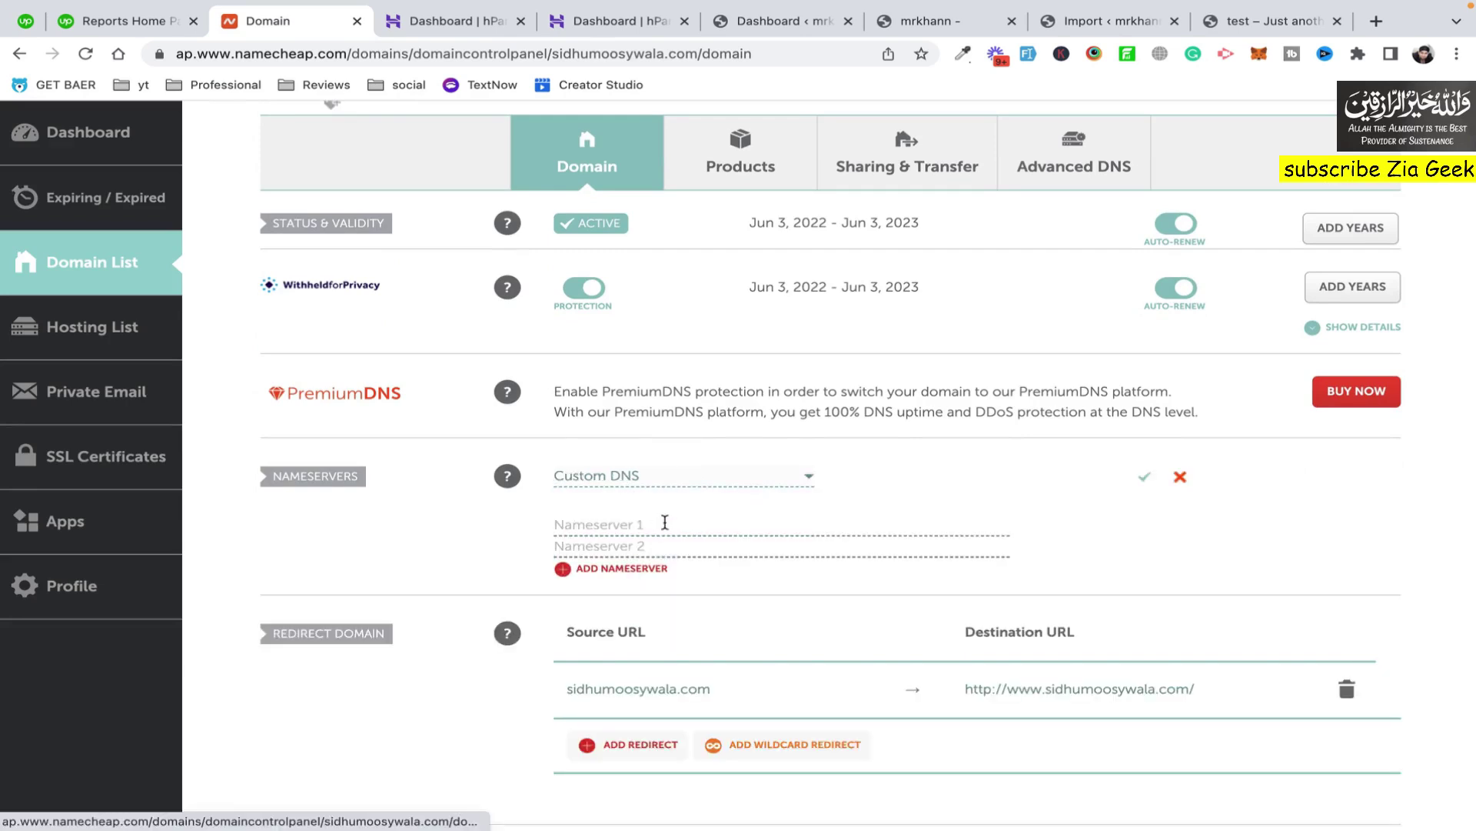
pyautogui.click(660, 524)
pyautogui.hotkey('ctrl', 'v')
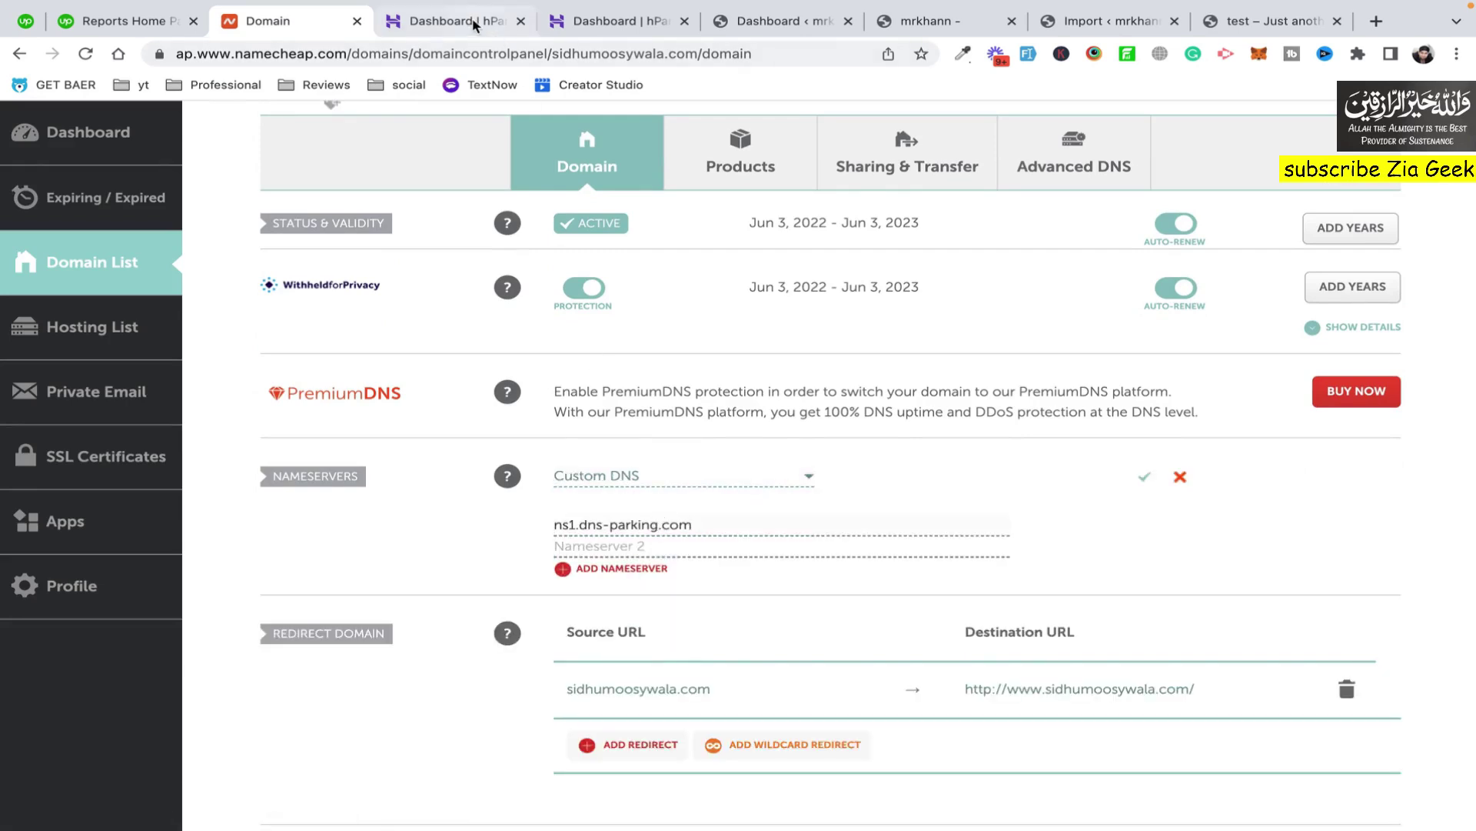
# Copy ns2.dns-parking.com from hPanel, paste it as the second nameserver, and save
pyautogui.click(461, 23)
pyautogui.click(1135, 584)
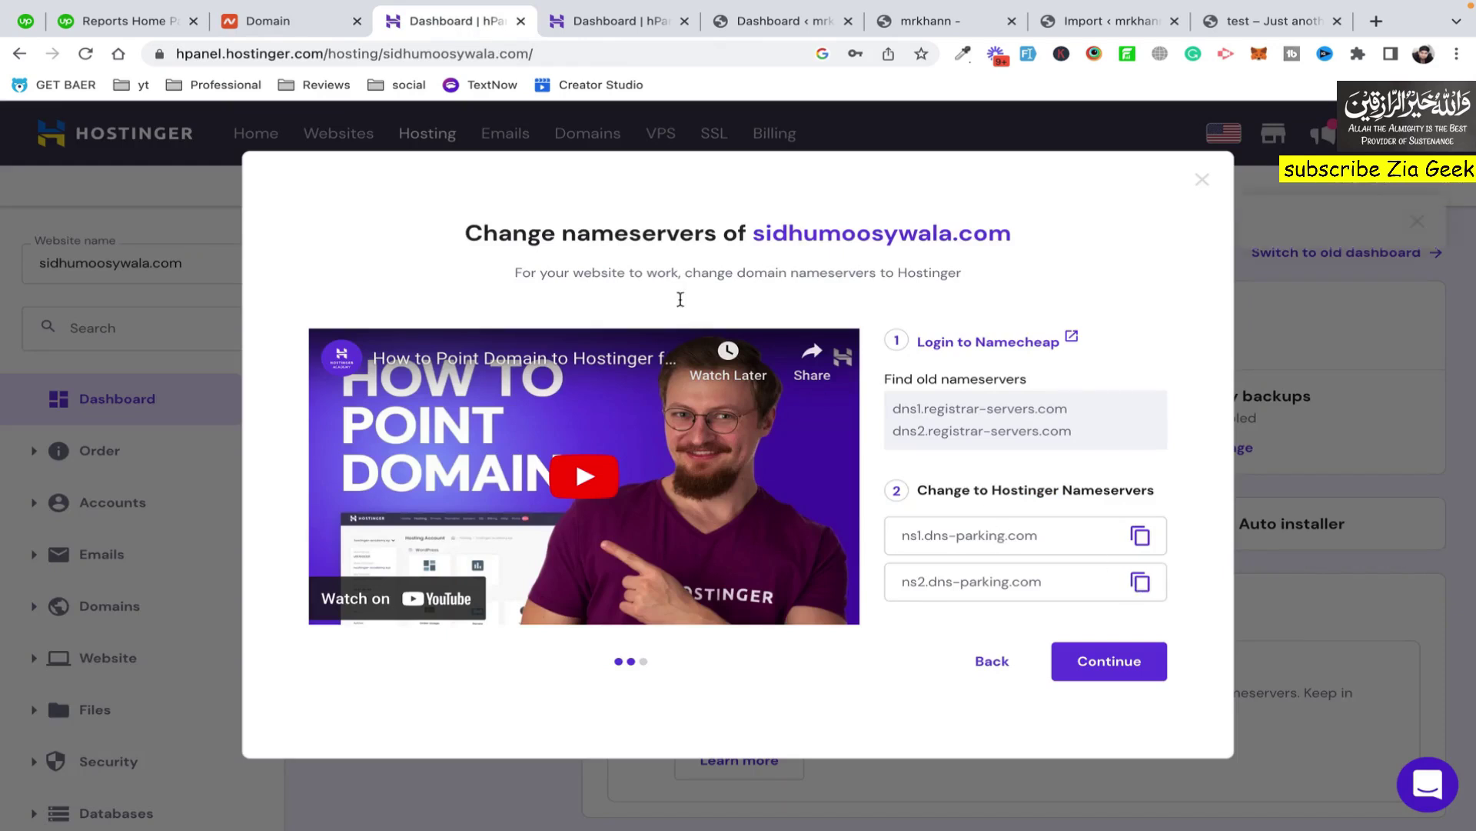
pyautogui.click(280, 21)
pyautogui.click(622, 551)
pyautogui.hotkey('ctrl', 'v')
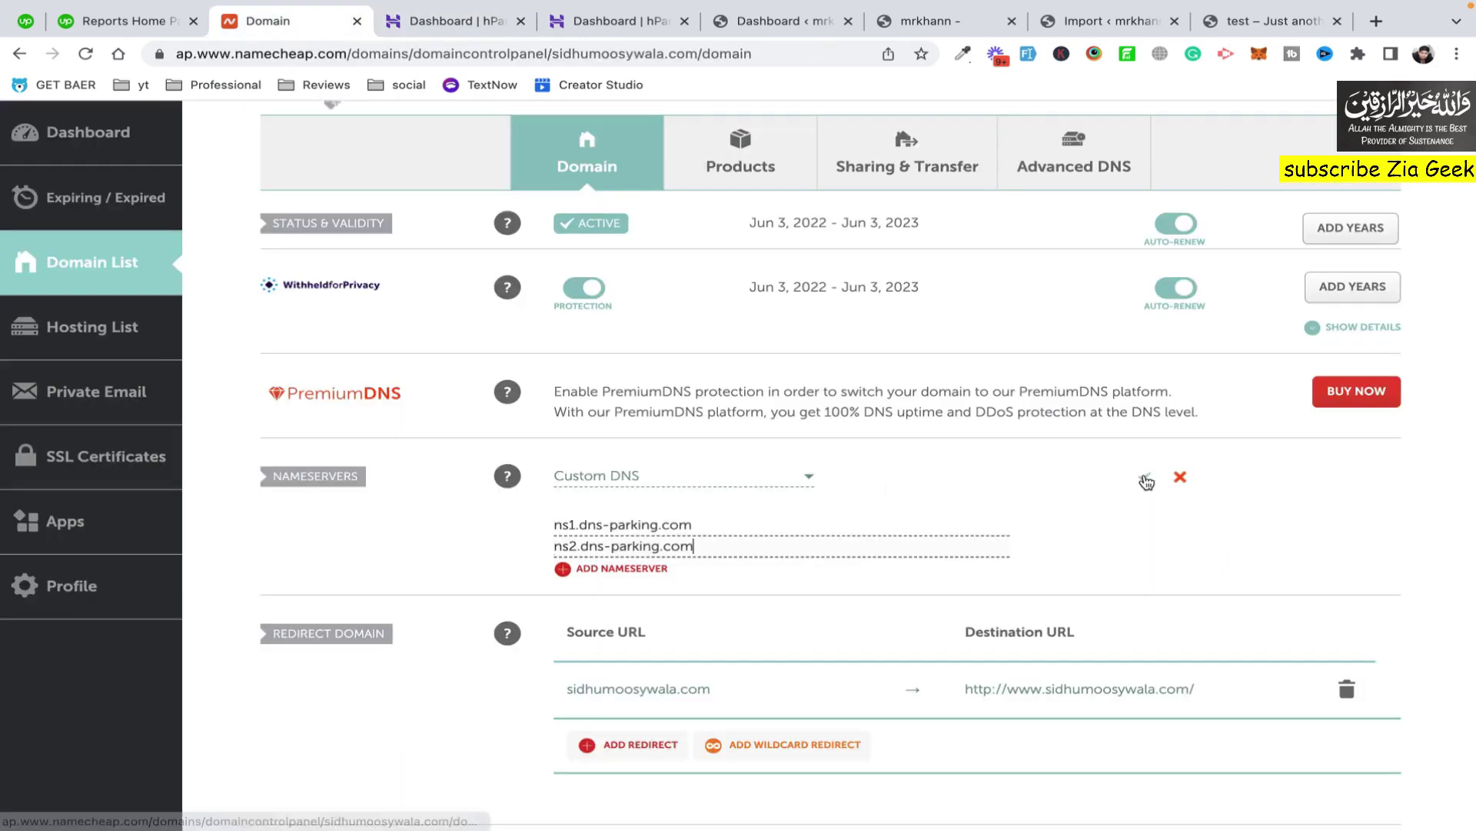
pyautogui.click(1144, 477)
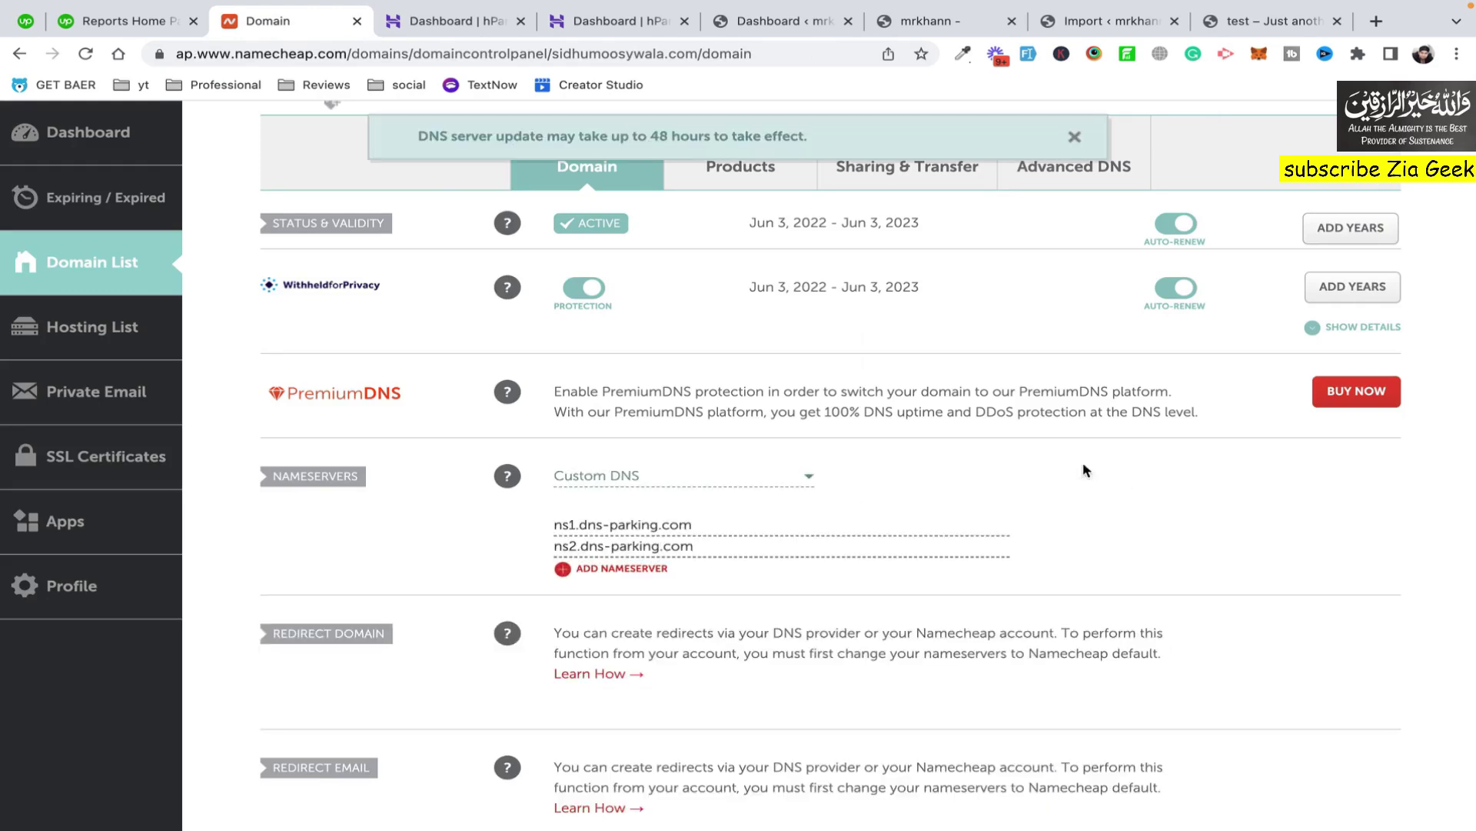
pyautogui.scroll(5, 609, 123)
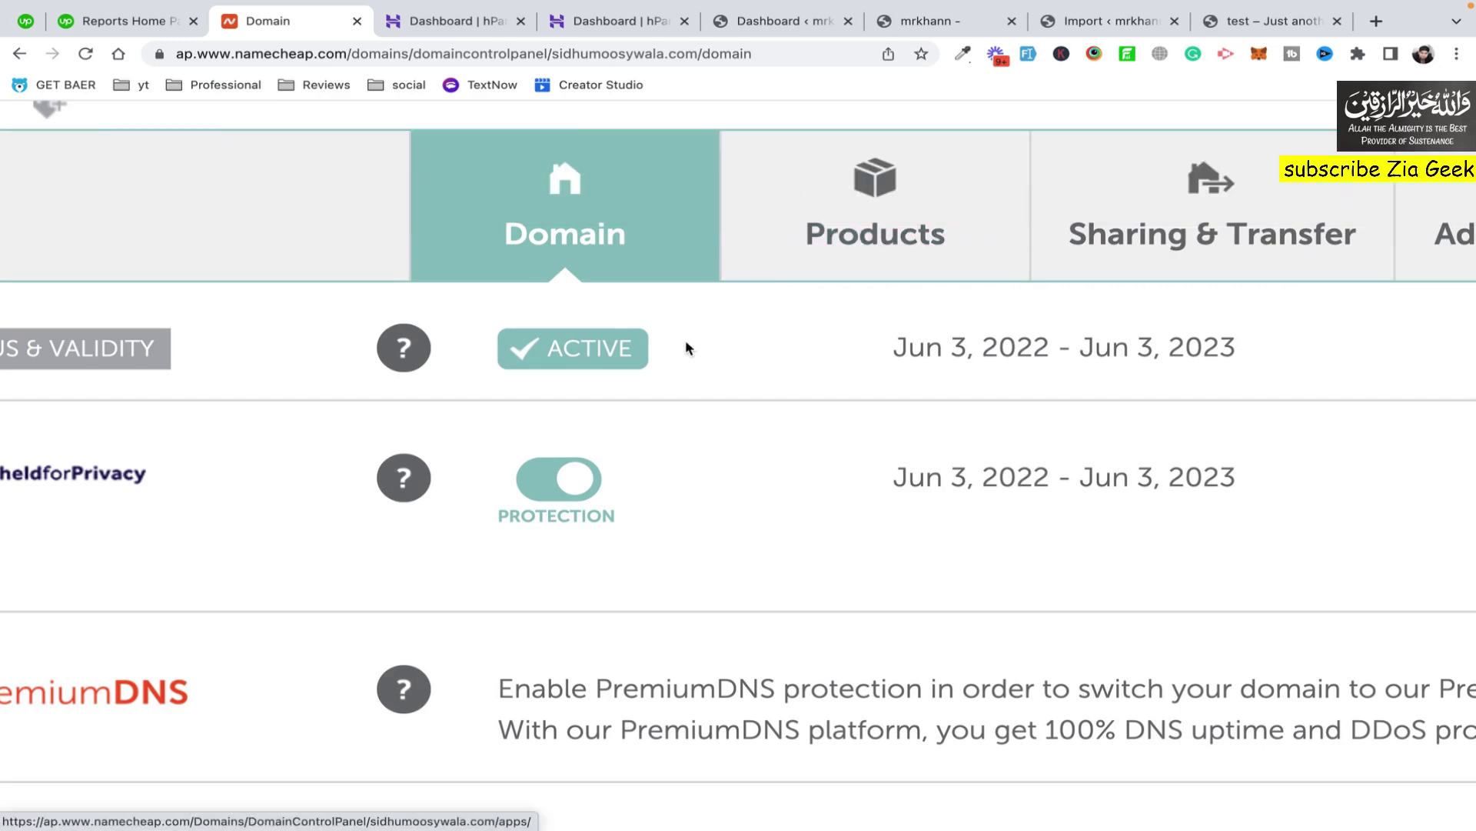
pyautogui.scroll(-5, 687, 342)
pyautogui.scroll(-3, 689, 346)
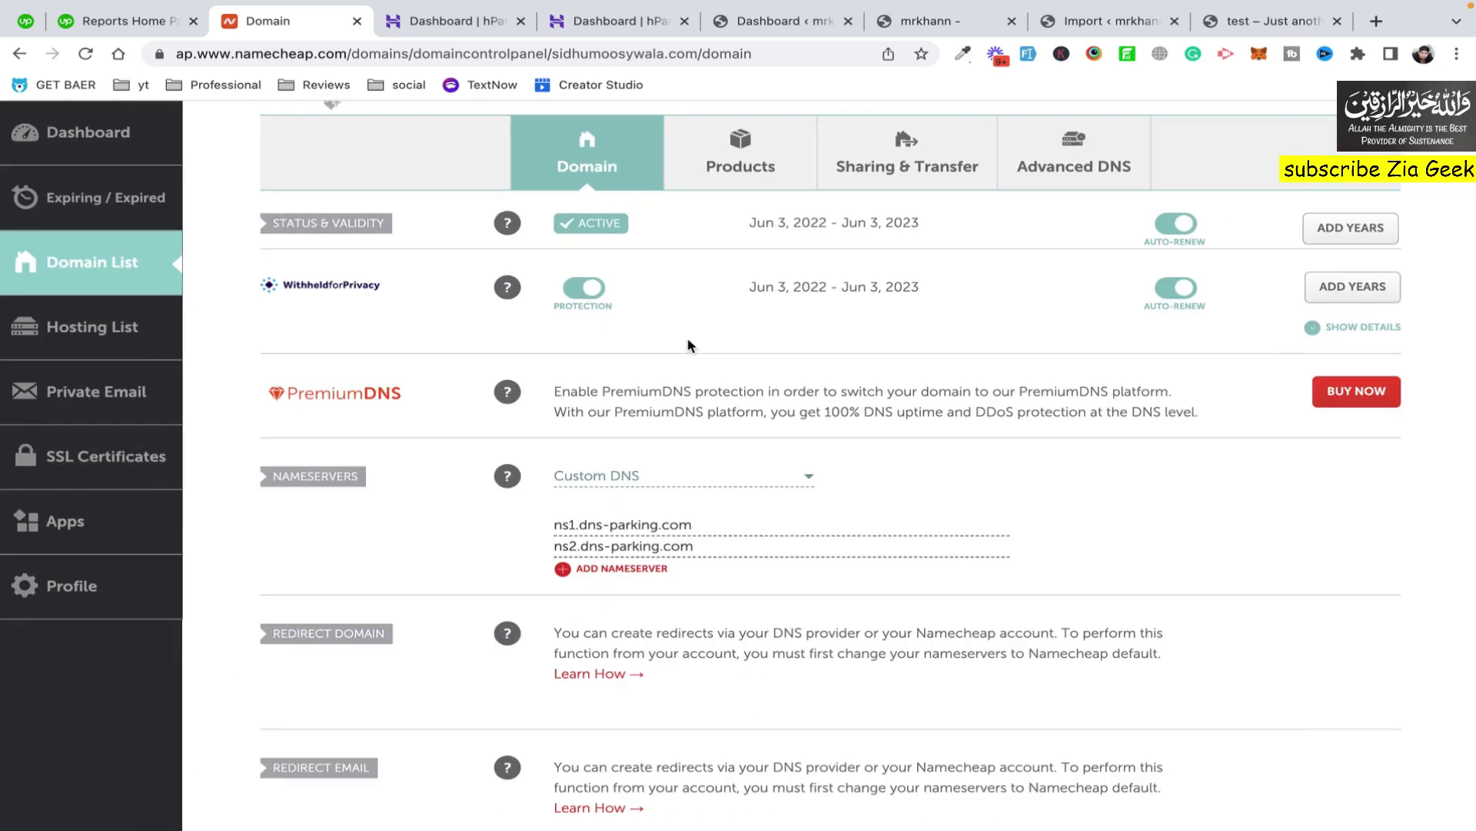
pyautogui.scroll(2, 688, 342)
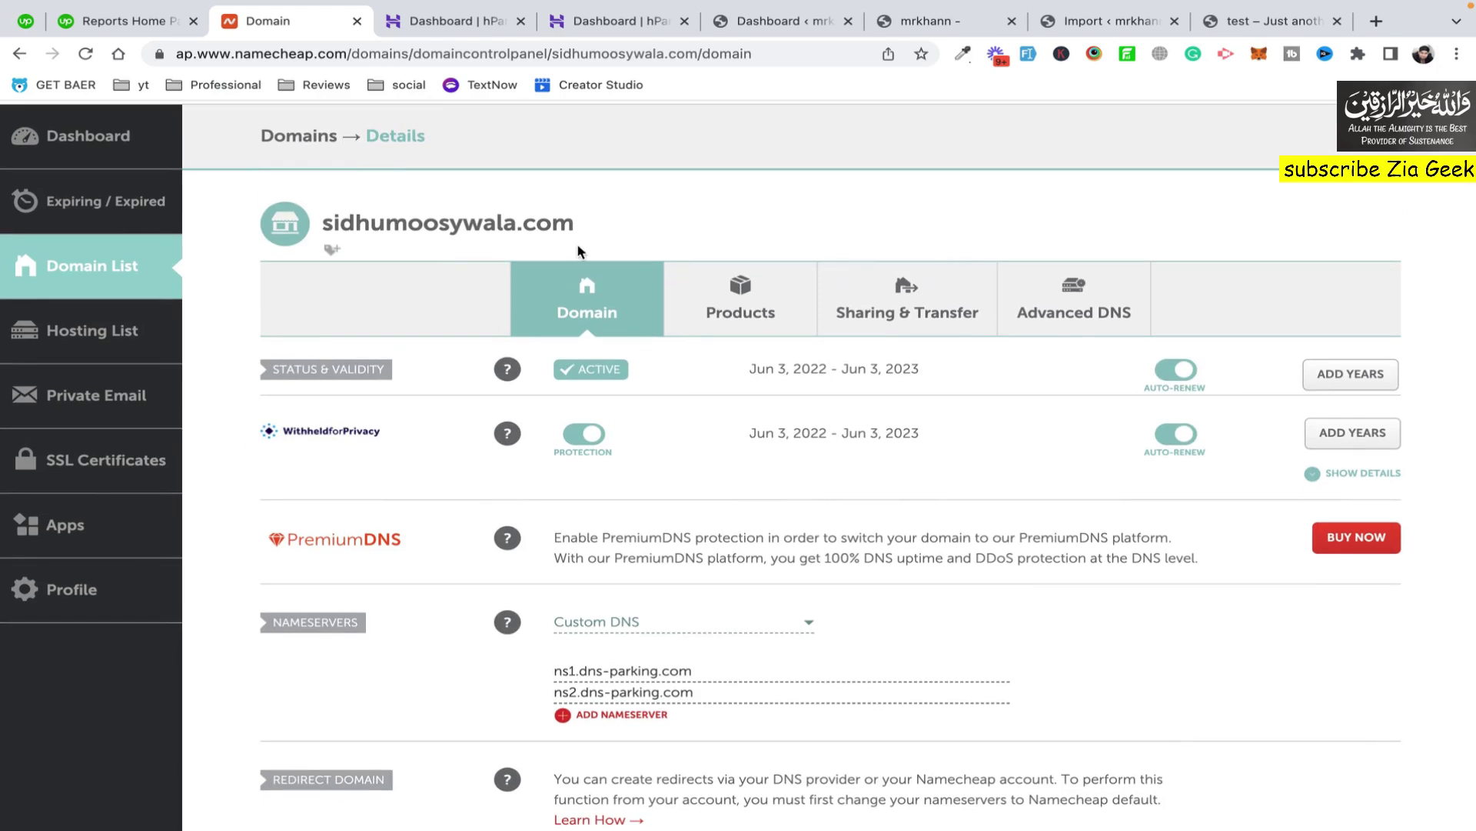
pyautogui.click(449, 24)
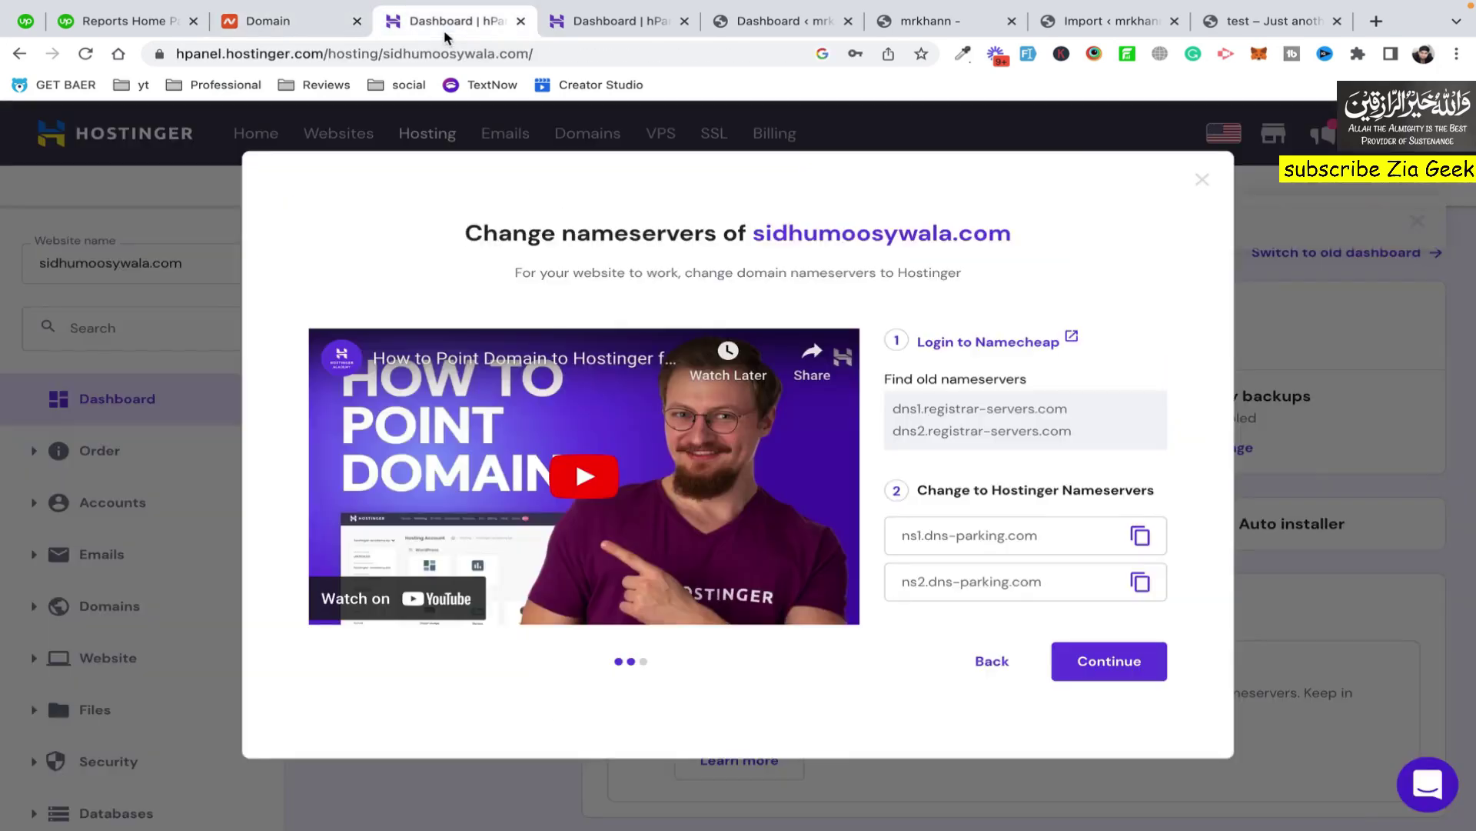
# Confirm the nameservers were changed, finish the All set! dialog, and return to hPanel Home
pyautogui.click(1059, 653)
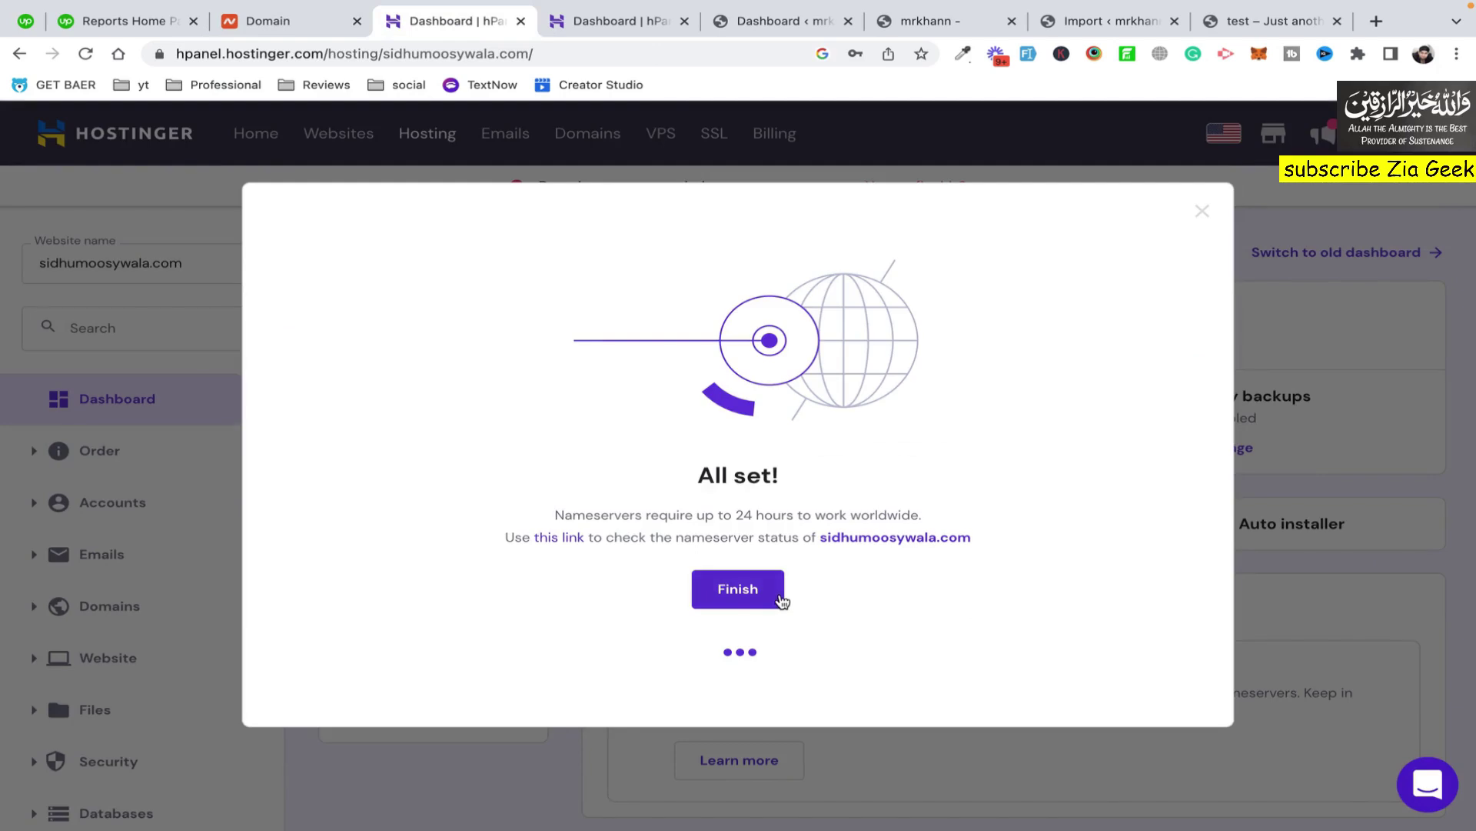
pyautogui.scroll(5, 673, 527)
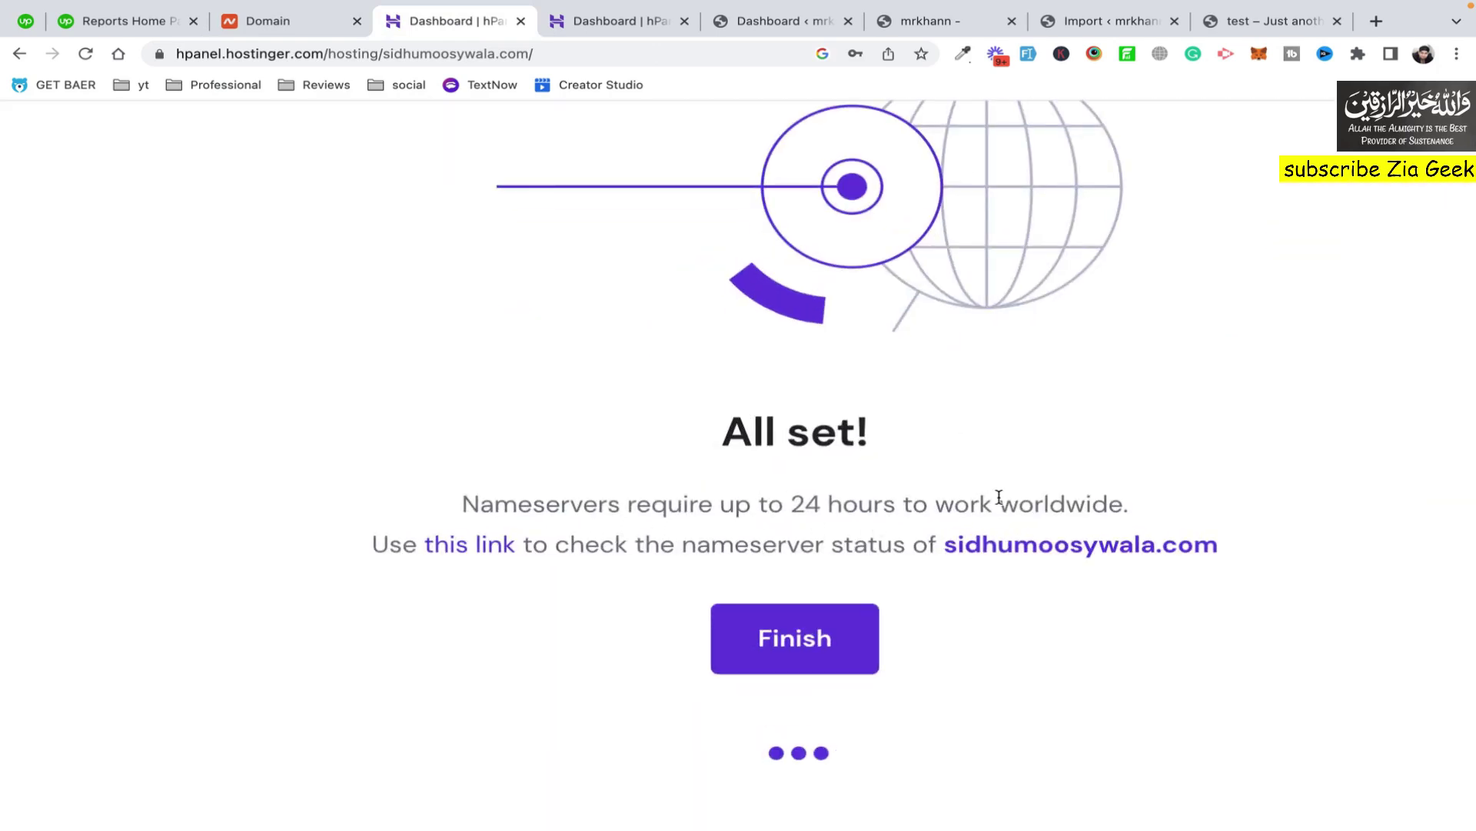
pyautogui.click(809, 630)
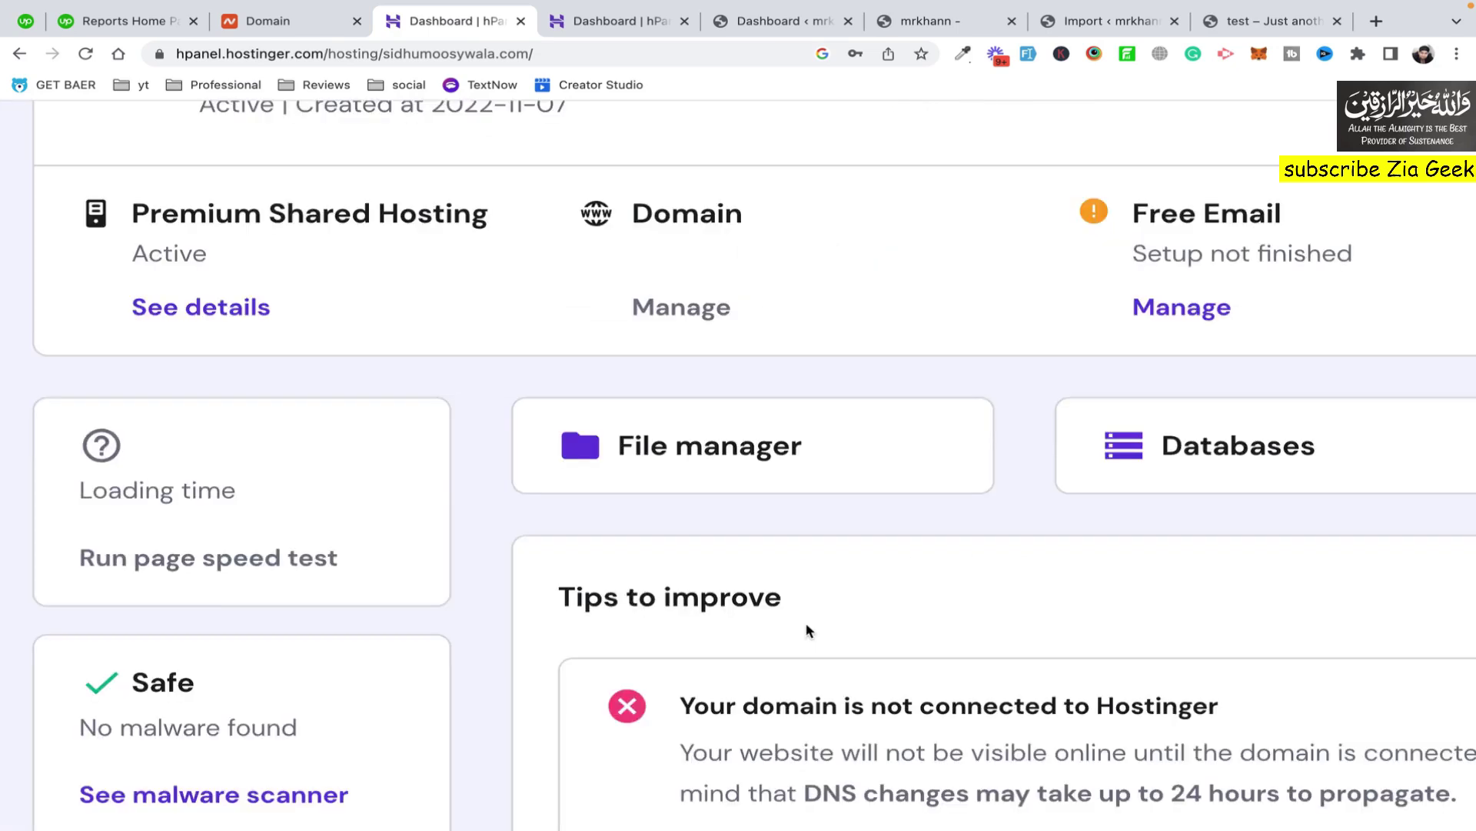
pyautogui.scroll(-5, 808, 630)
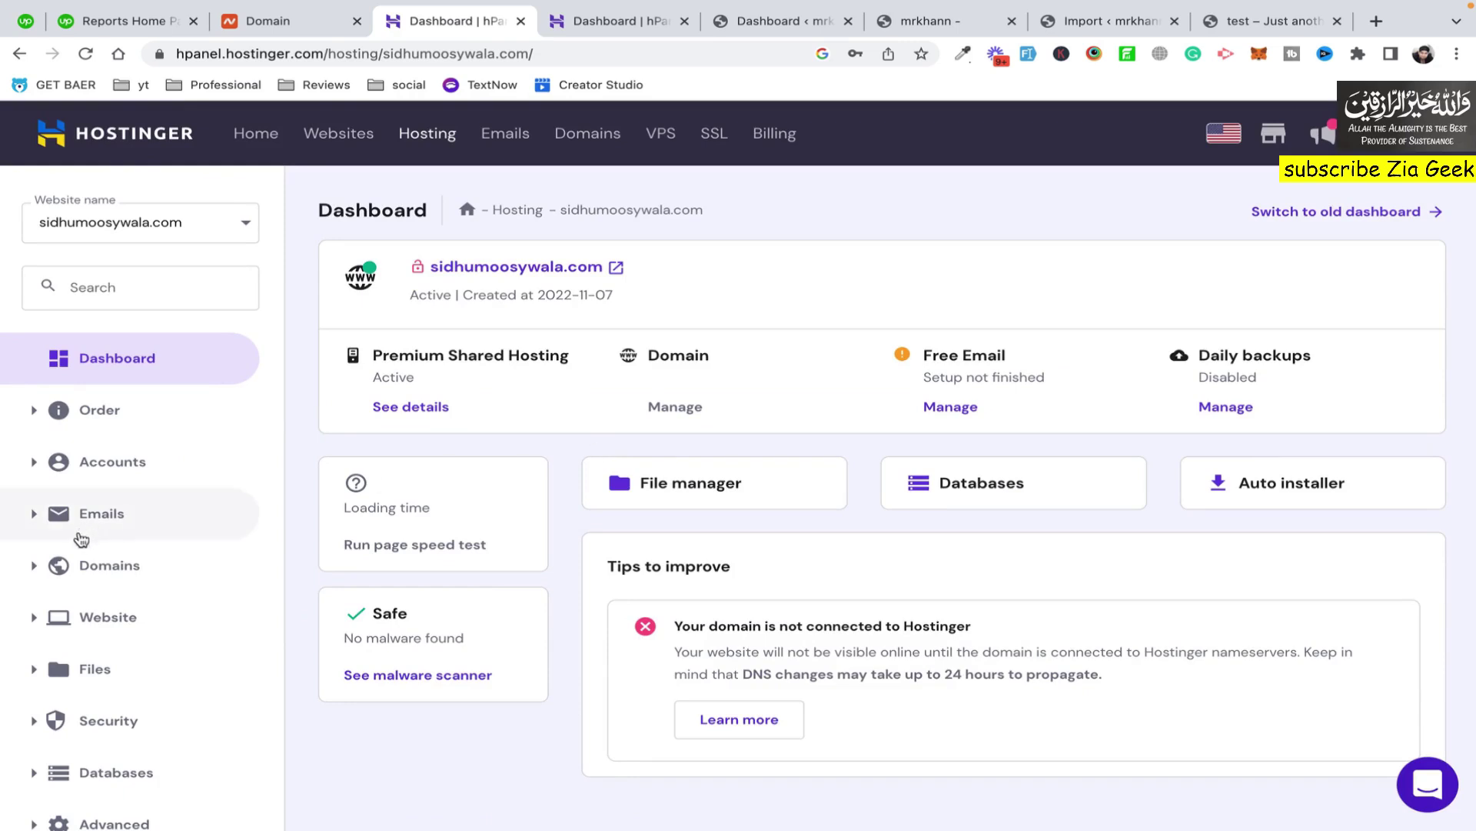
pyautogui.scroll(-5, 90, 547)
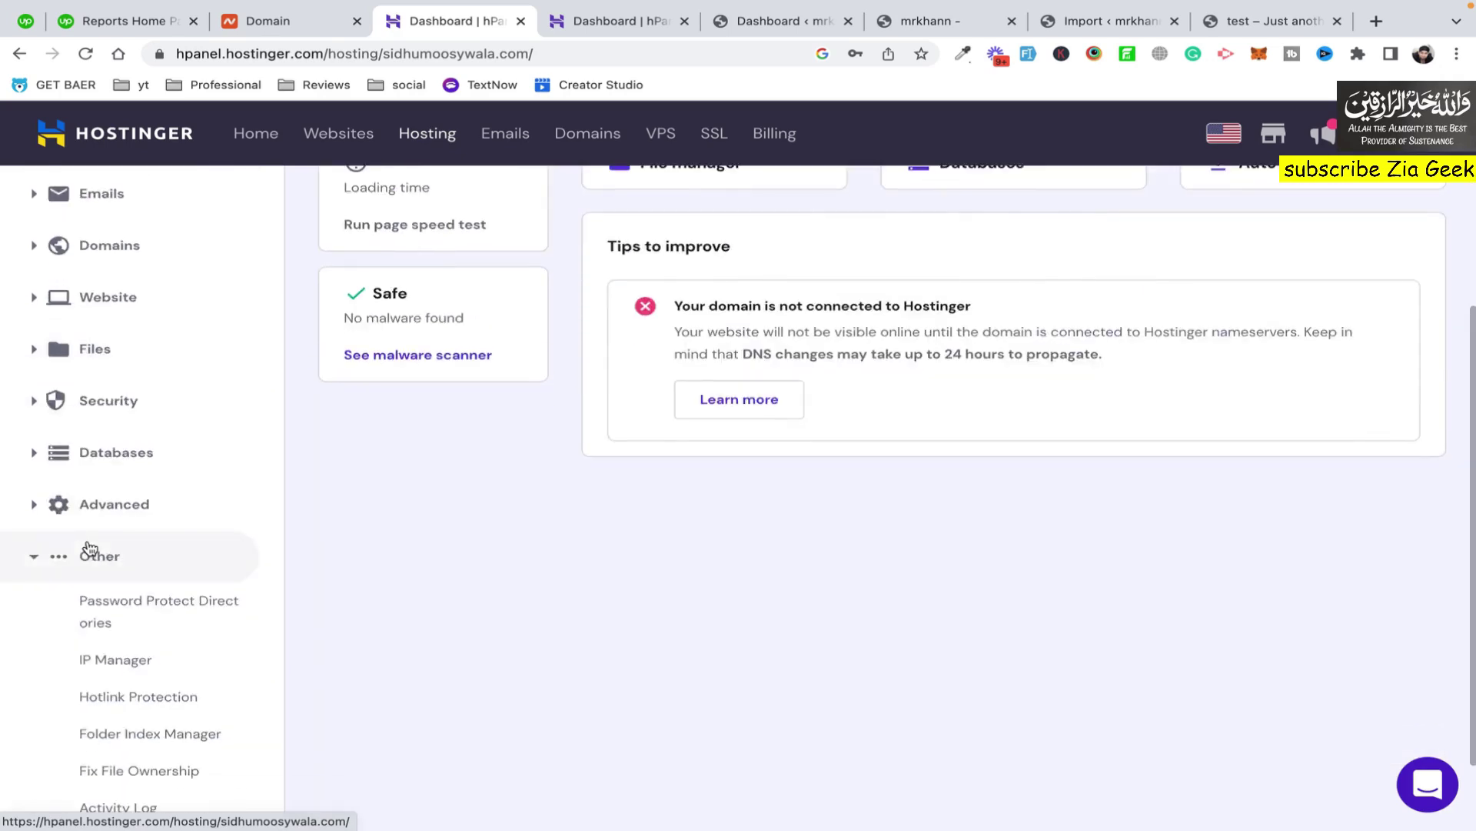
pyautogui.scroll(-1, 90, 548)
pyautogui.scroll(5, 89, 547)
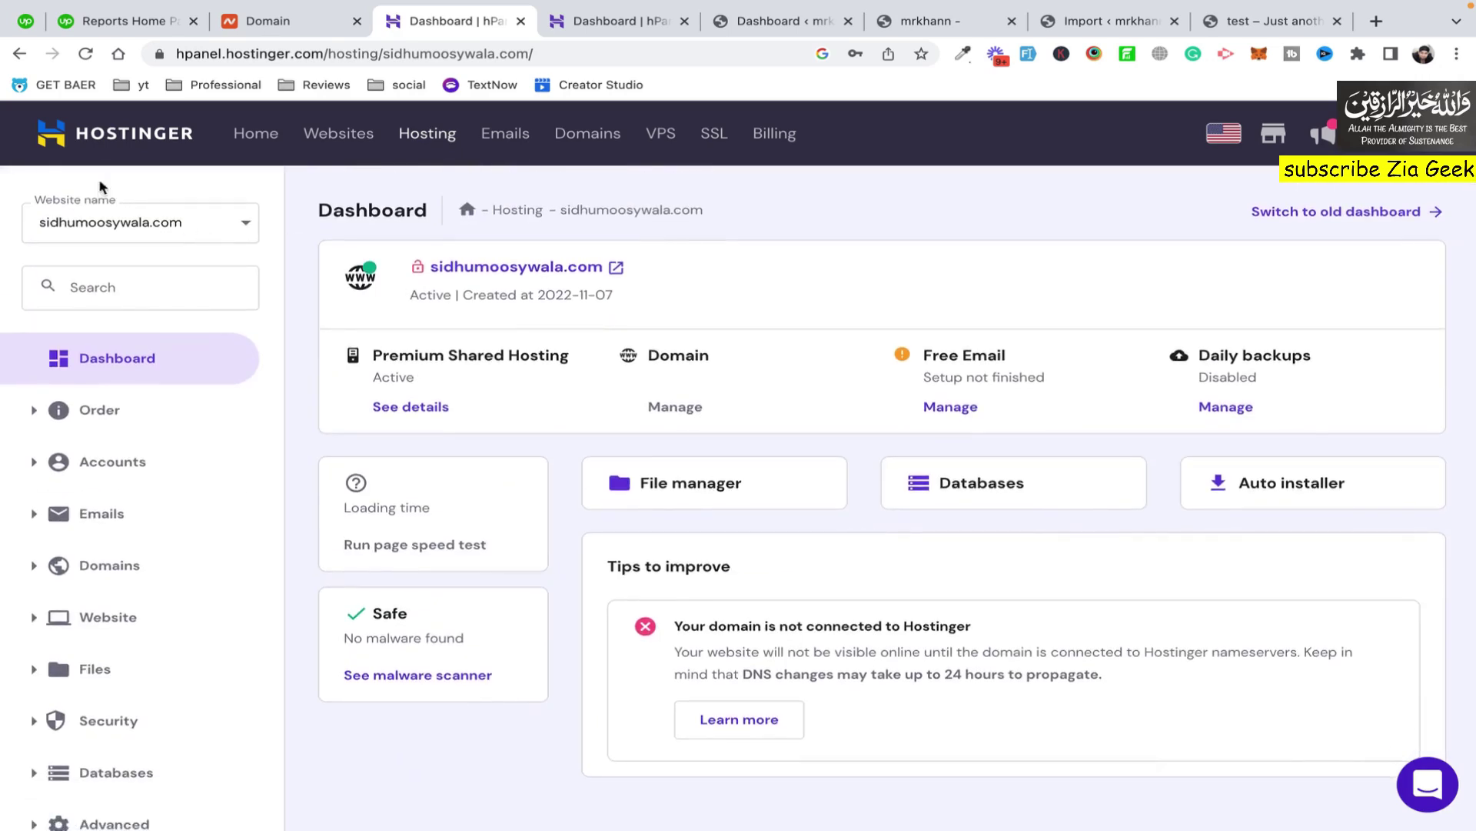
pyautogui.click(61, 146)
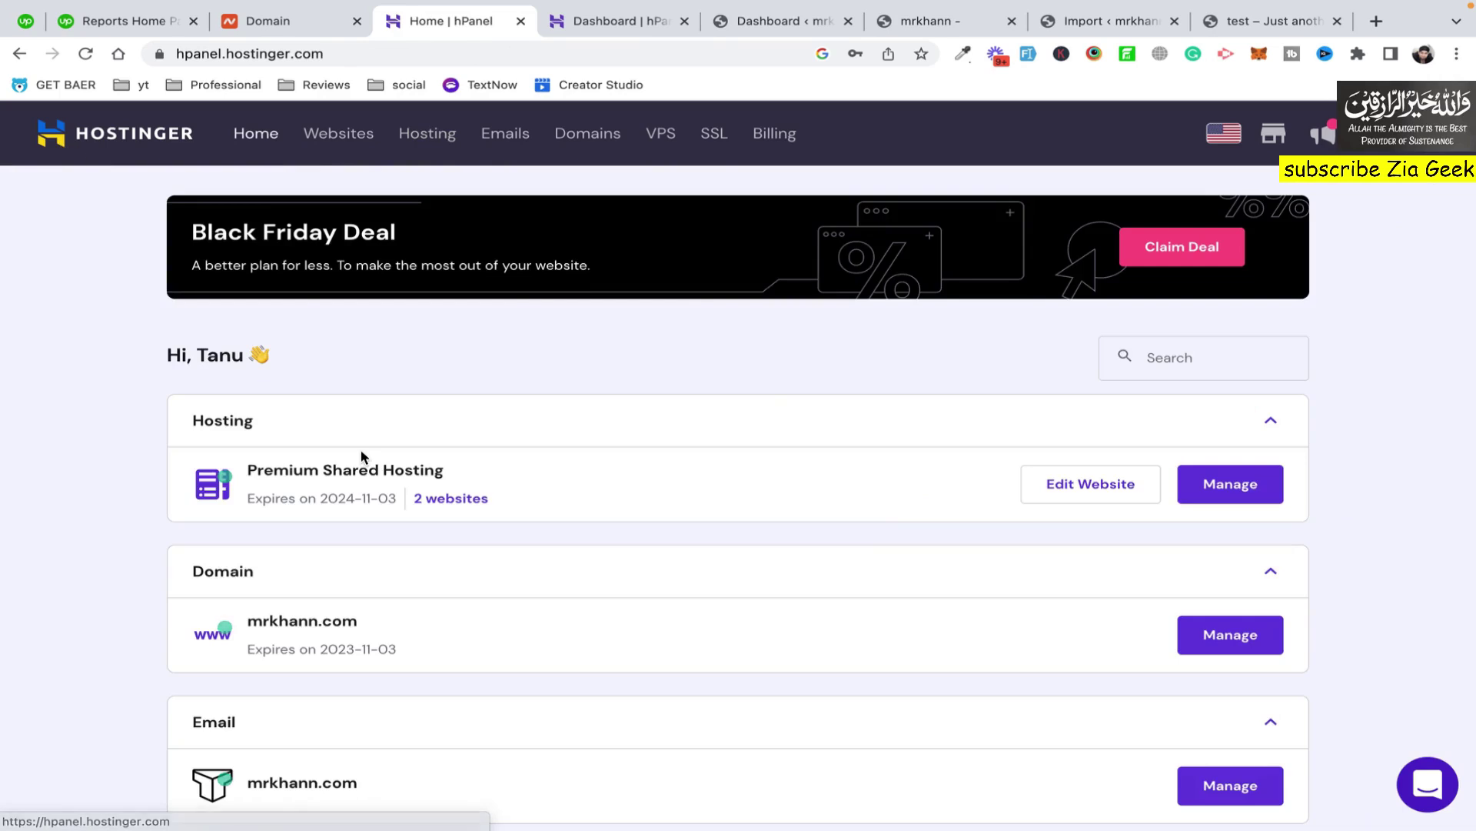
pyautogui.scroll(-1, 363, 457)
# Reload the hPanel Home page and dismiss the email setup prompt
pyautogui.scroll(1, 363, 457)
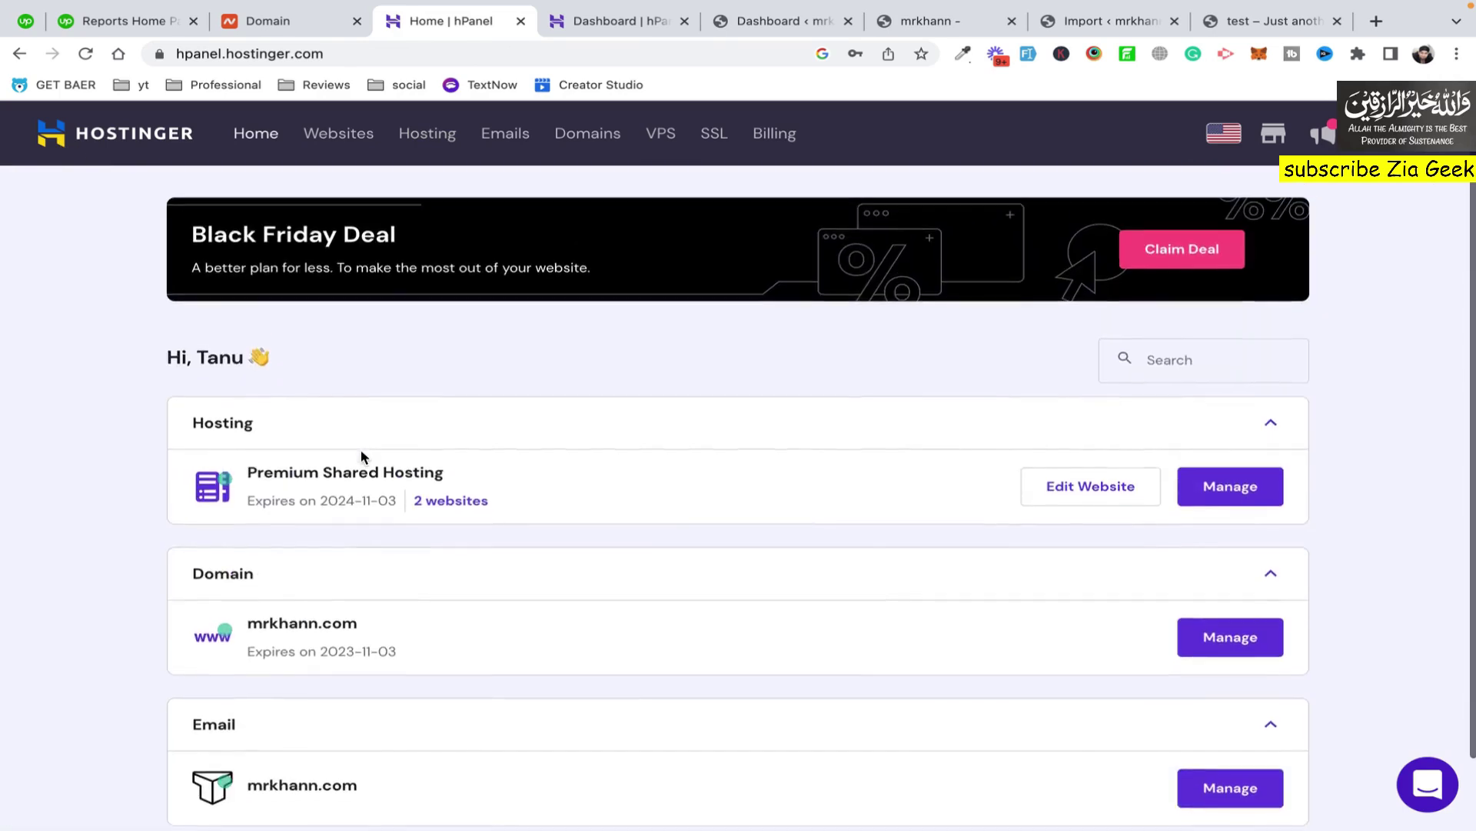
pyautogui.click(84, 59)
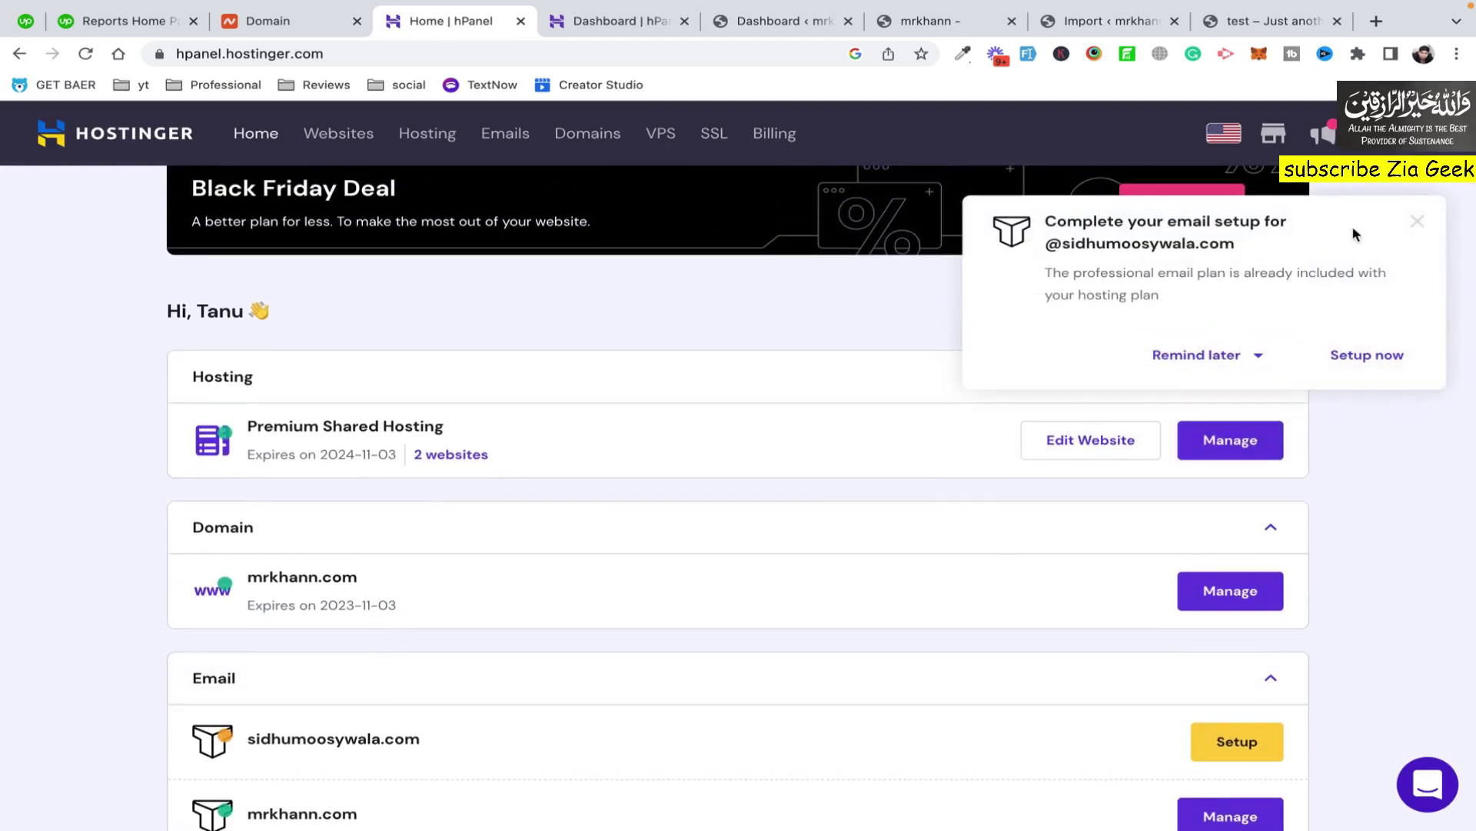
pyautogui.click(1417, 221)
pyautogui.scroll(-2, 957, 486)
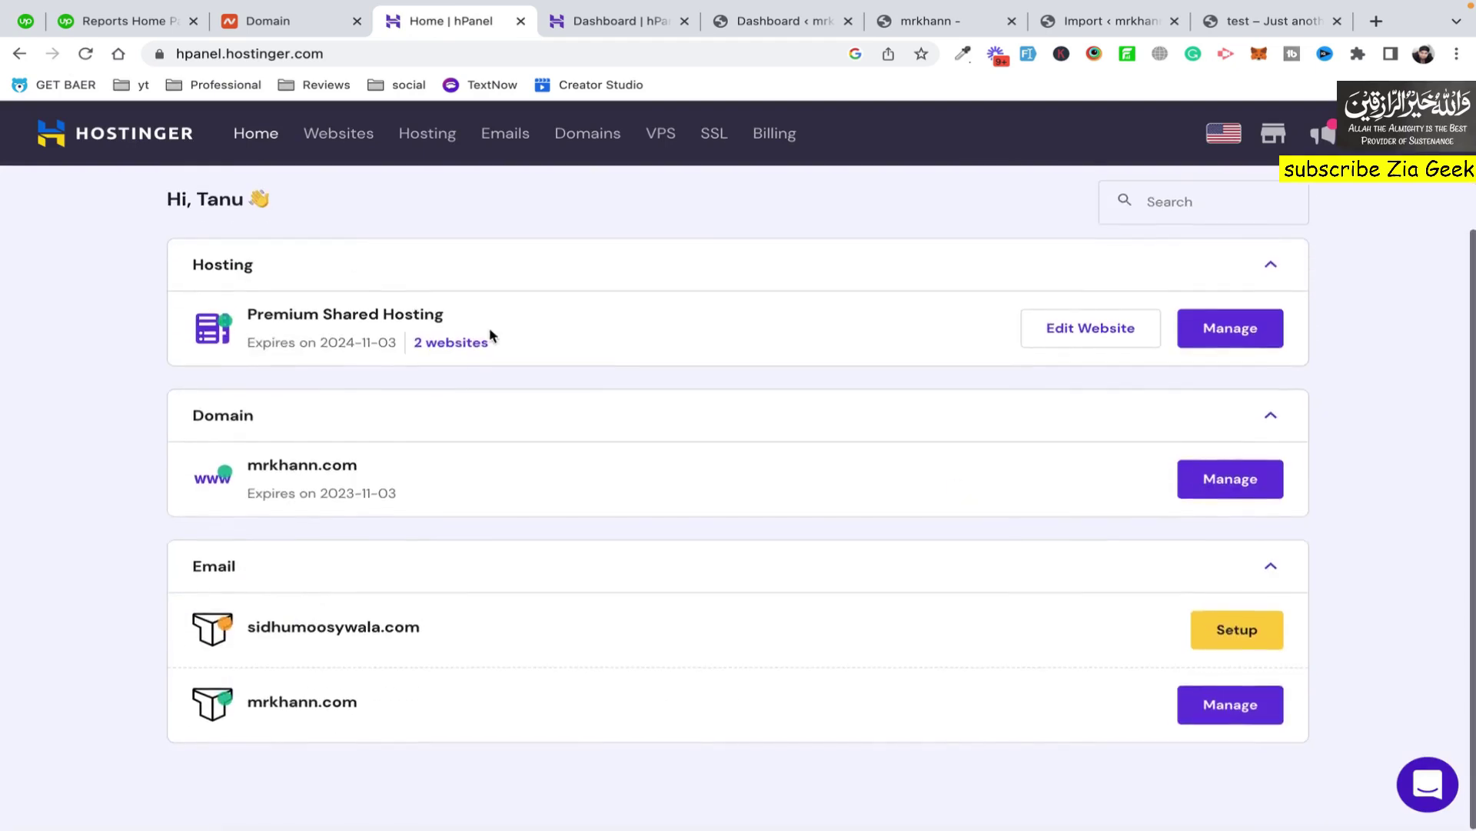
# Open the sidhumoosywala.com hosting dashboard from the Websites list
pyautogui.click(339, 134)
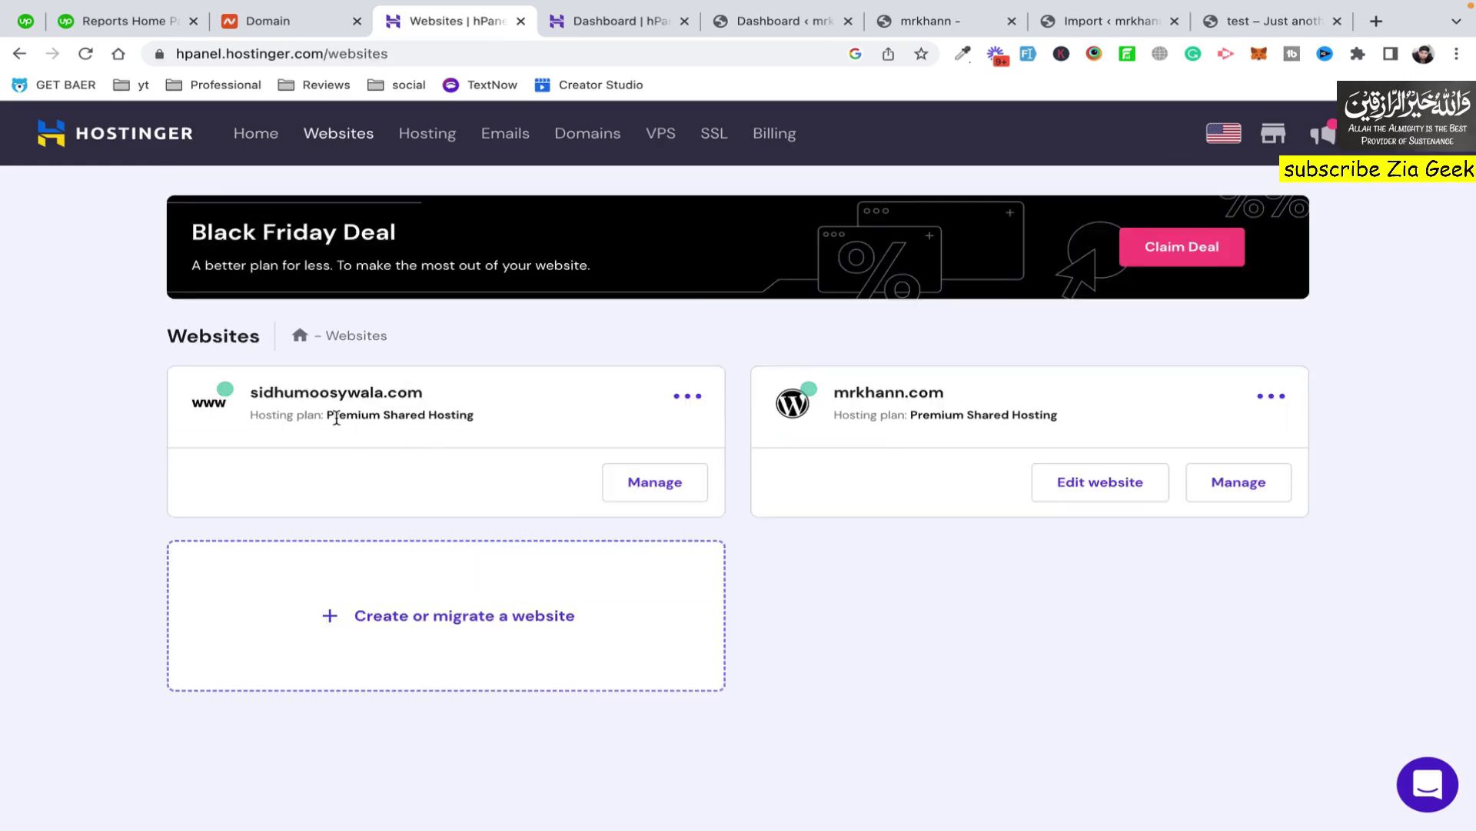
pyautogui.click(694, 486)
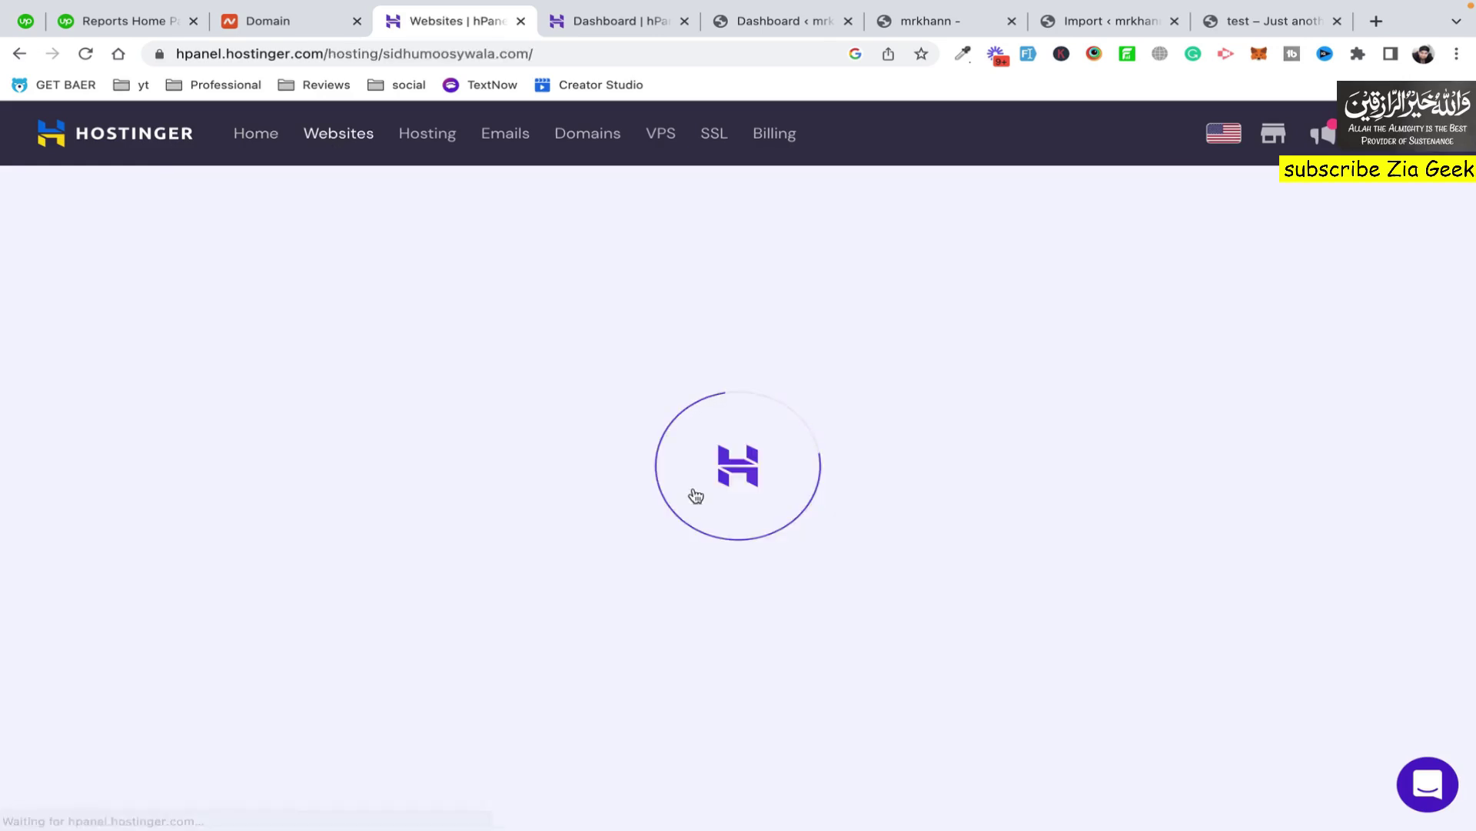
pyautogui.scroll(-2, 696, 496)
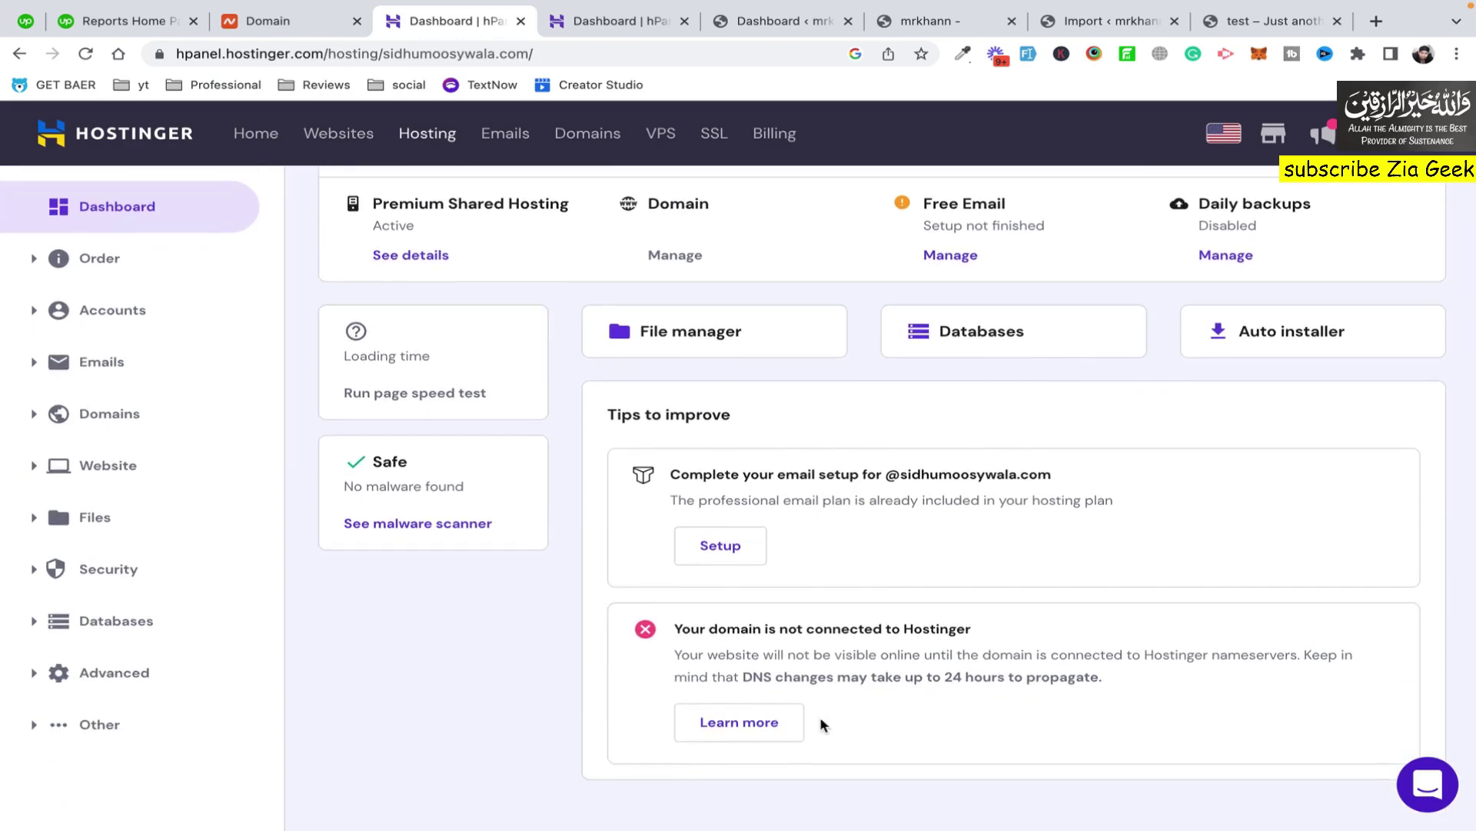
pyautogui.keyDown('ctrl'); pyautogui.scroll(2, 820, 717); pyautogui.keyUp('ctrl')
pyautogui.keyDown('ctrl'); pyautogui.scroll(-2, 905, 676); pyautogui.keyUp('ctrl')
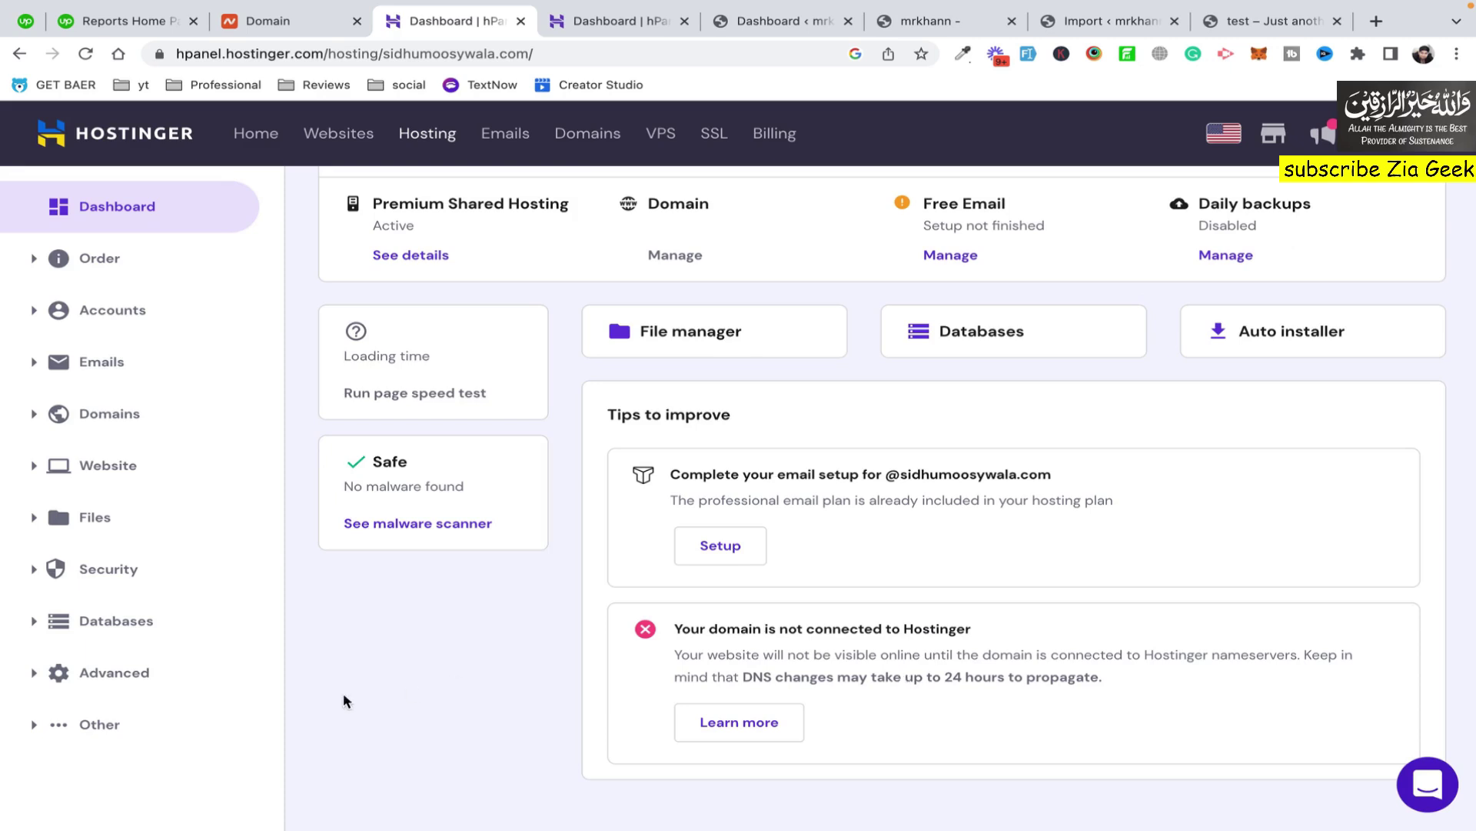
# Go to Website > WordPress and start Install WordPress for sidhumoosywala.com
pyautogui.click(135, 477)
pyautogui.keyDown('ctrl'); pyautogui.scroll(3, 123, 521); pyautogui.keyUp('ctrl')
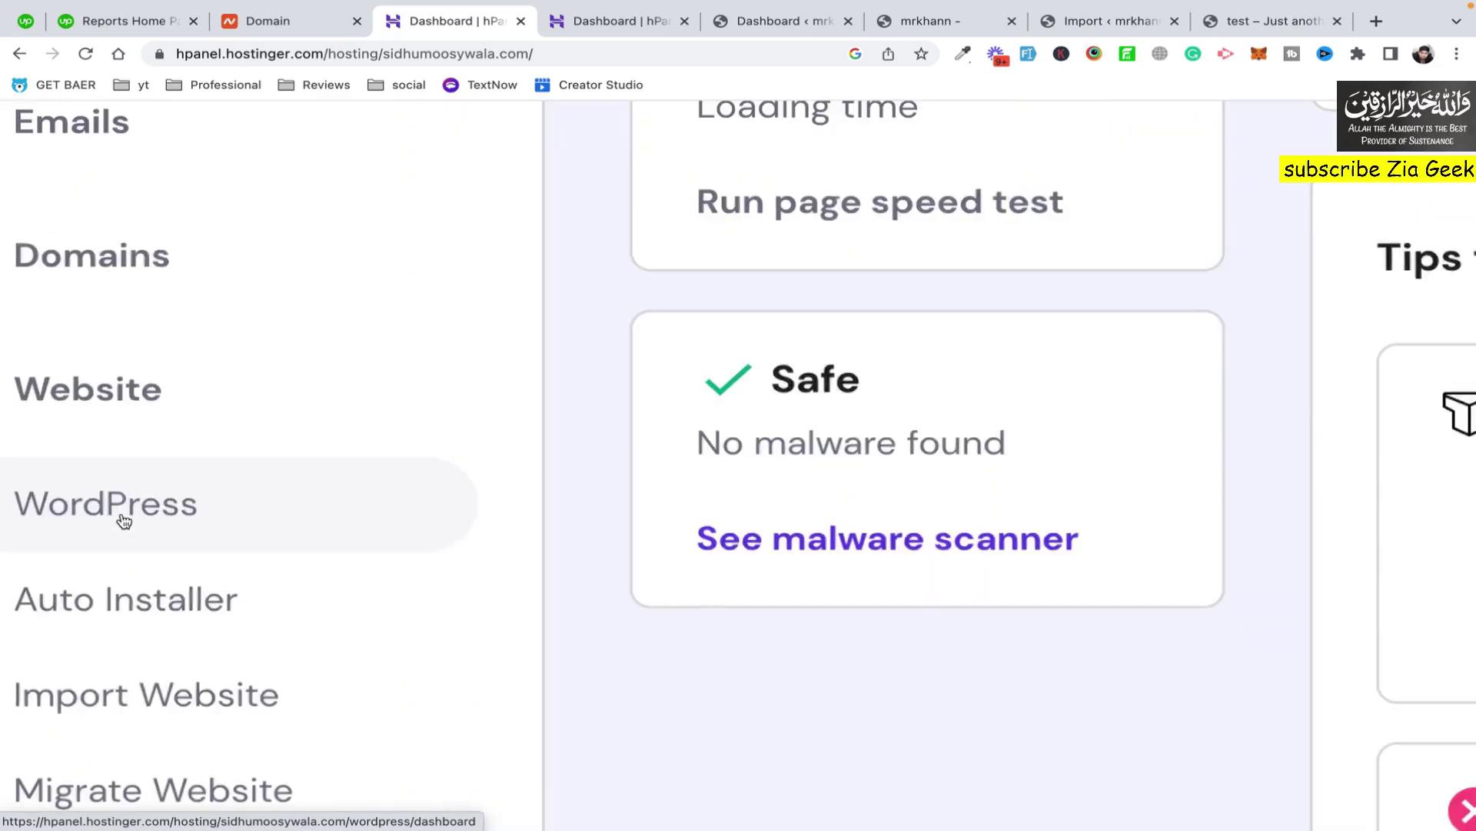
pyautogui.click(80, 519)
pyautogui.keyDown('ctrl'); pyautogui.scroll(3, 631, 404); pyautogui.keyUp('ctrl')
pyautogui.keyDown('ctrl'); pyautogui.scroll(-6, 630, 404); pyautogui.keyUp('ctrl')
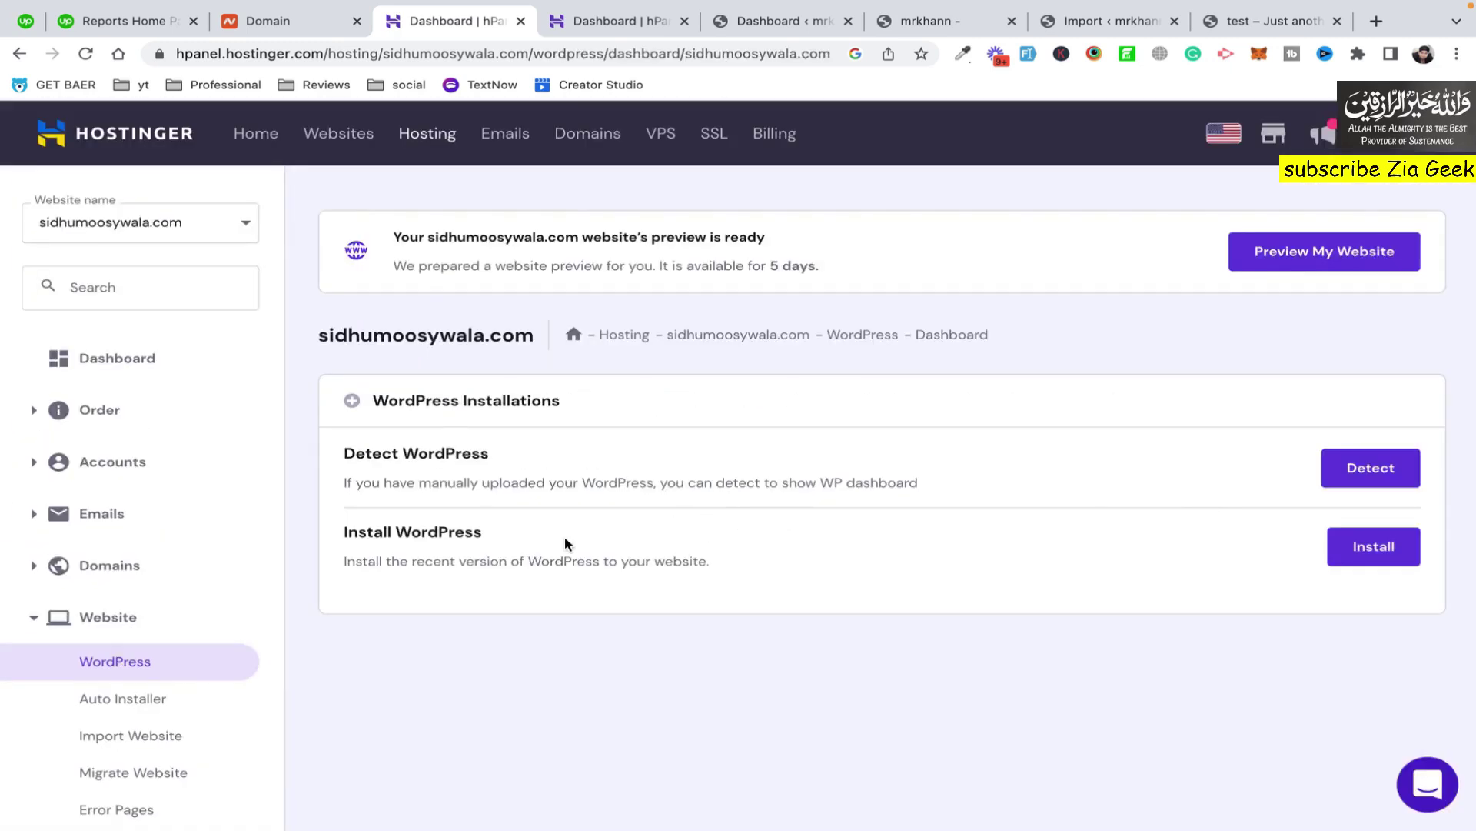
pyautogui.click(1377, 555)
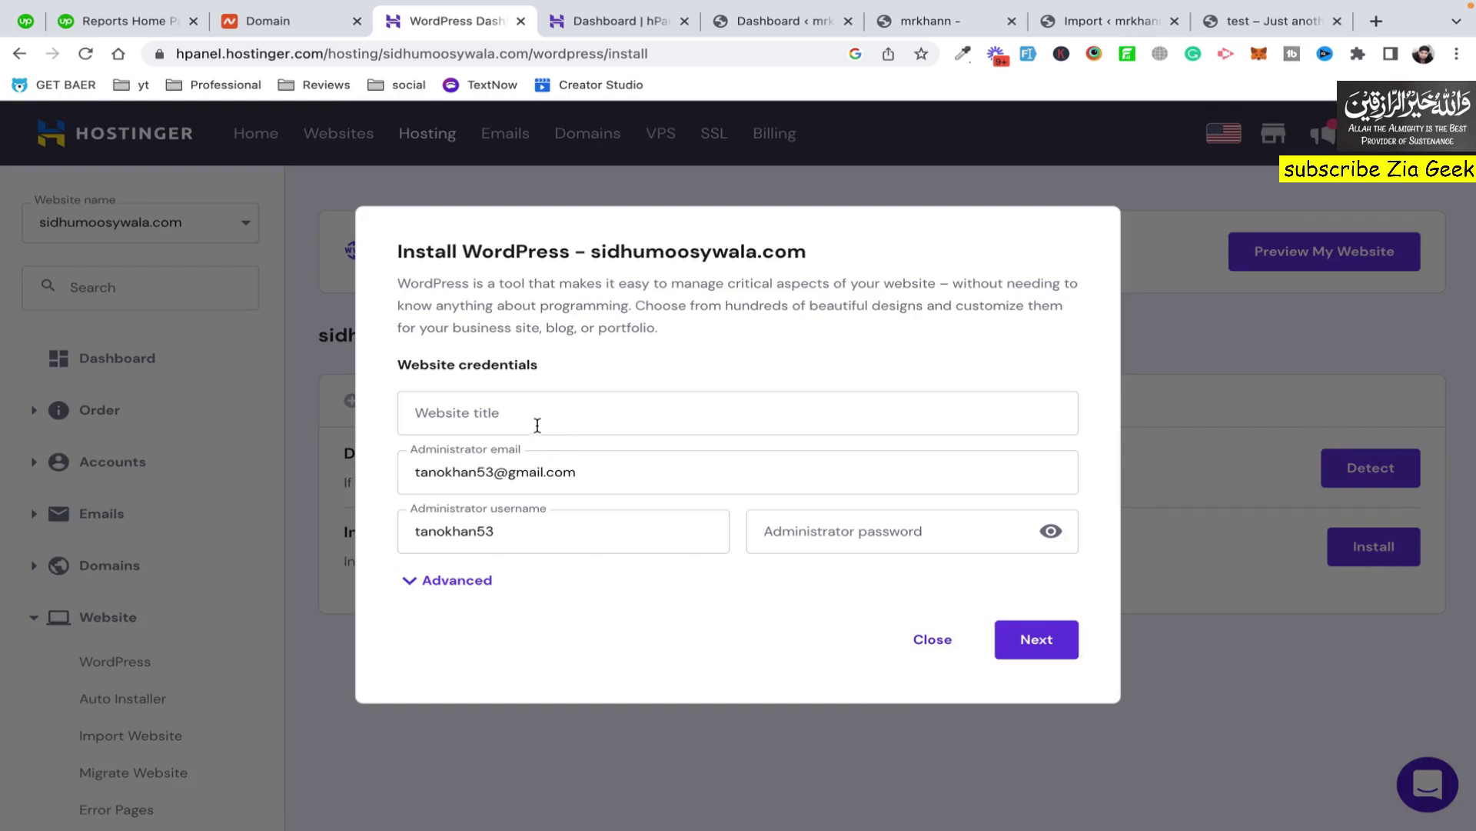
# Enter the title 'SidhuMossyWala' and an administrator password, keep WordPress 6.1 in English, and install
pyautogui.click(536, 424)
pyautogui.write('Si')
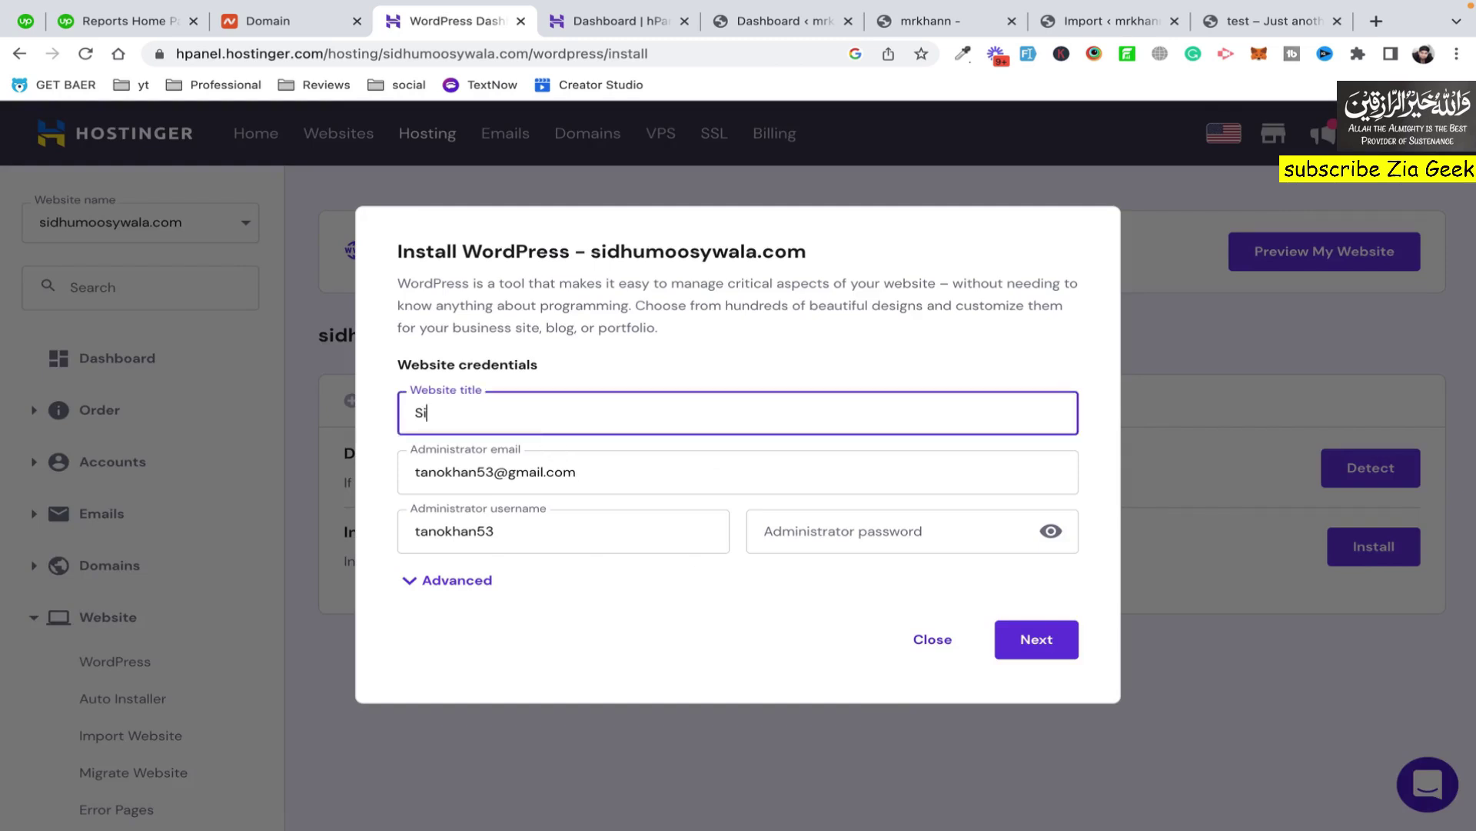
pyautogui.write('dhuMossyWala')
pyautogui.click(761, 521)
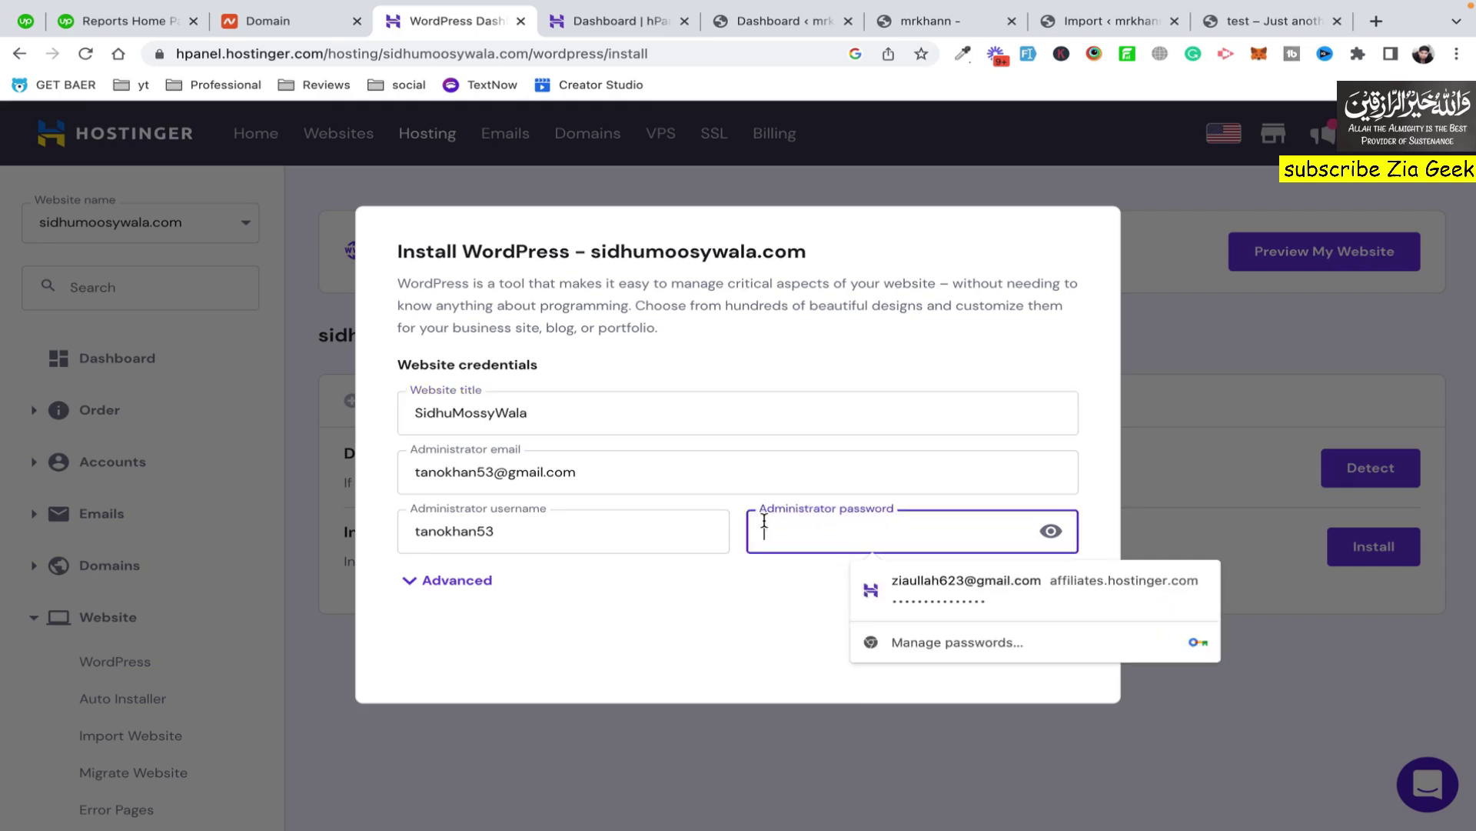
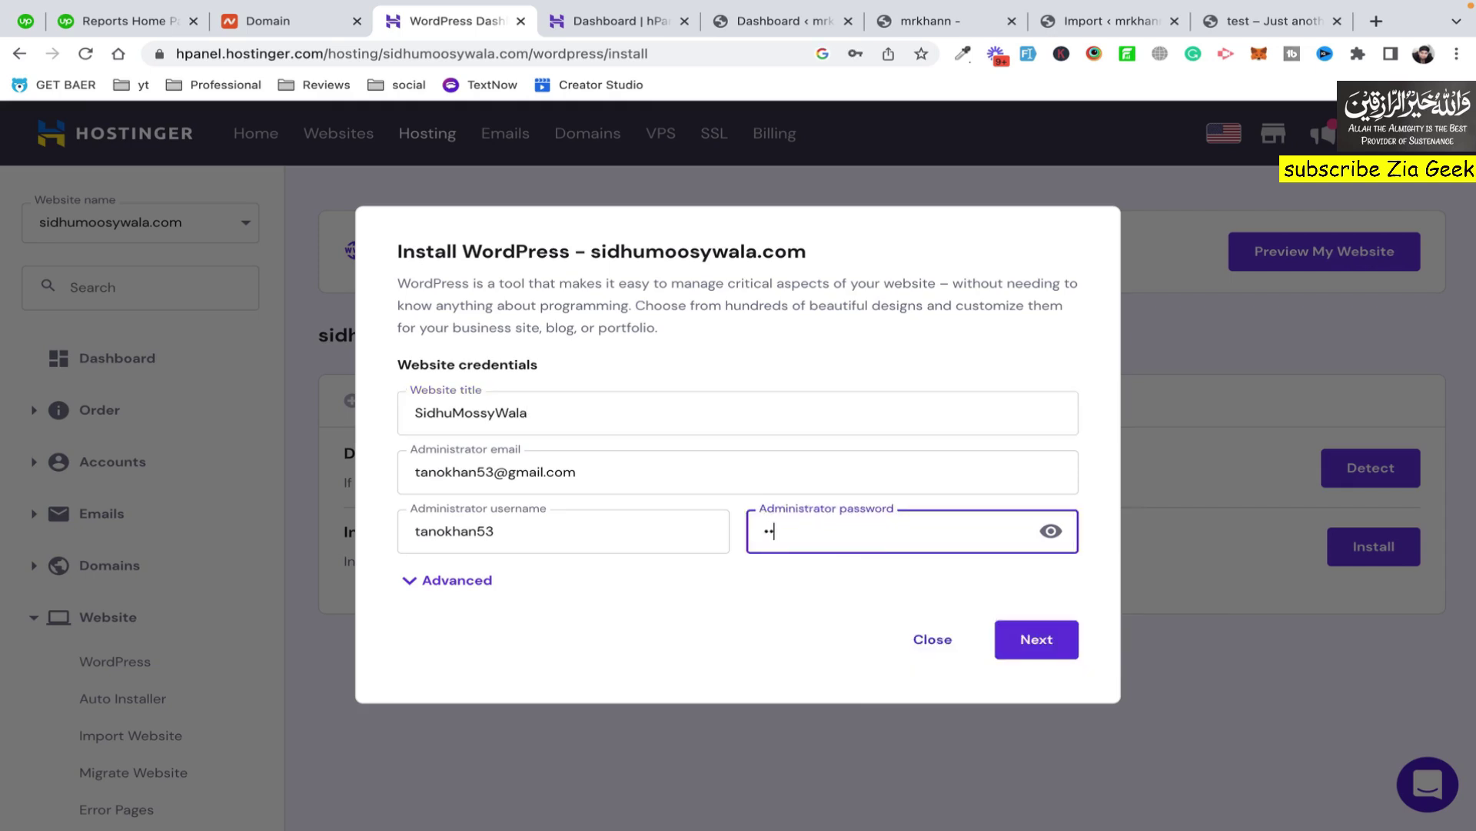
pyautogui.click(1034, 639)
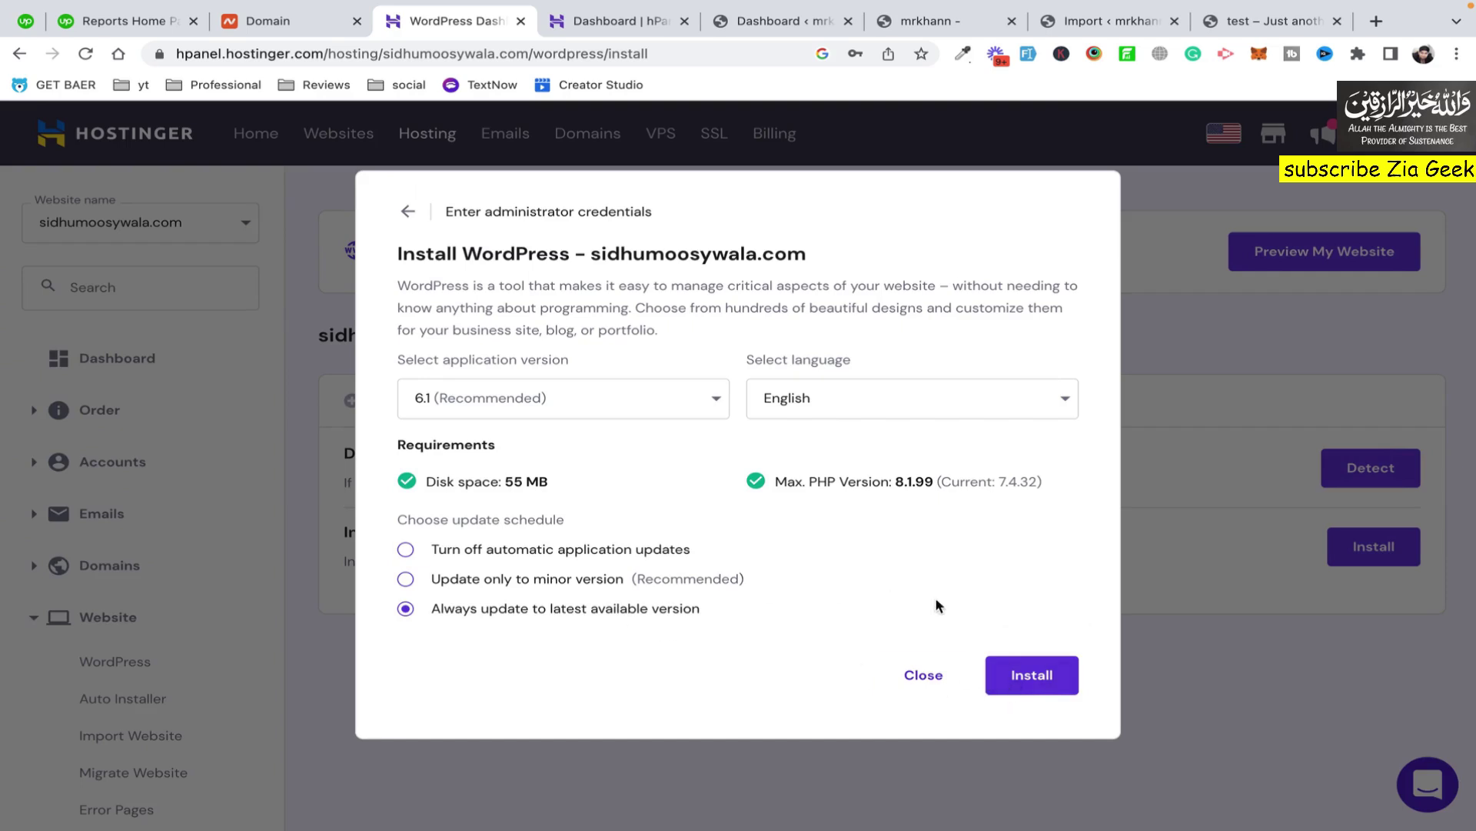
pyautogui.click(1019, 674)
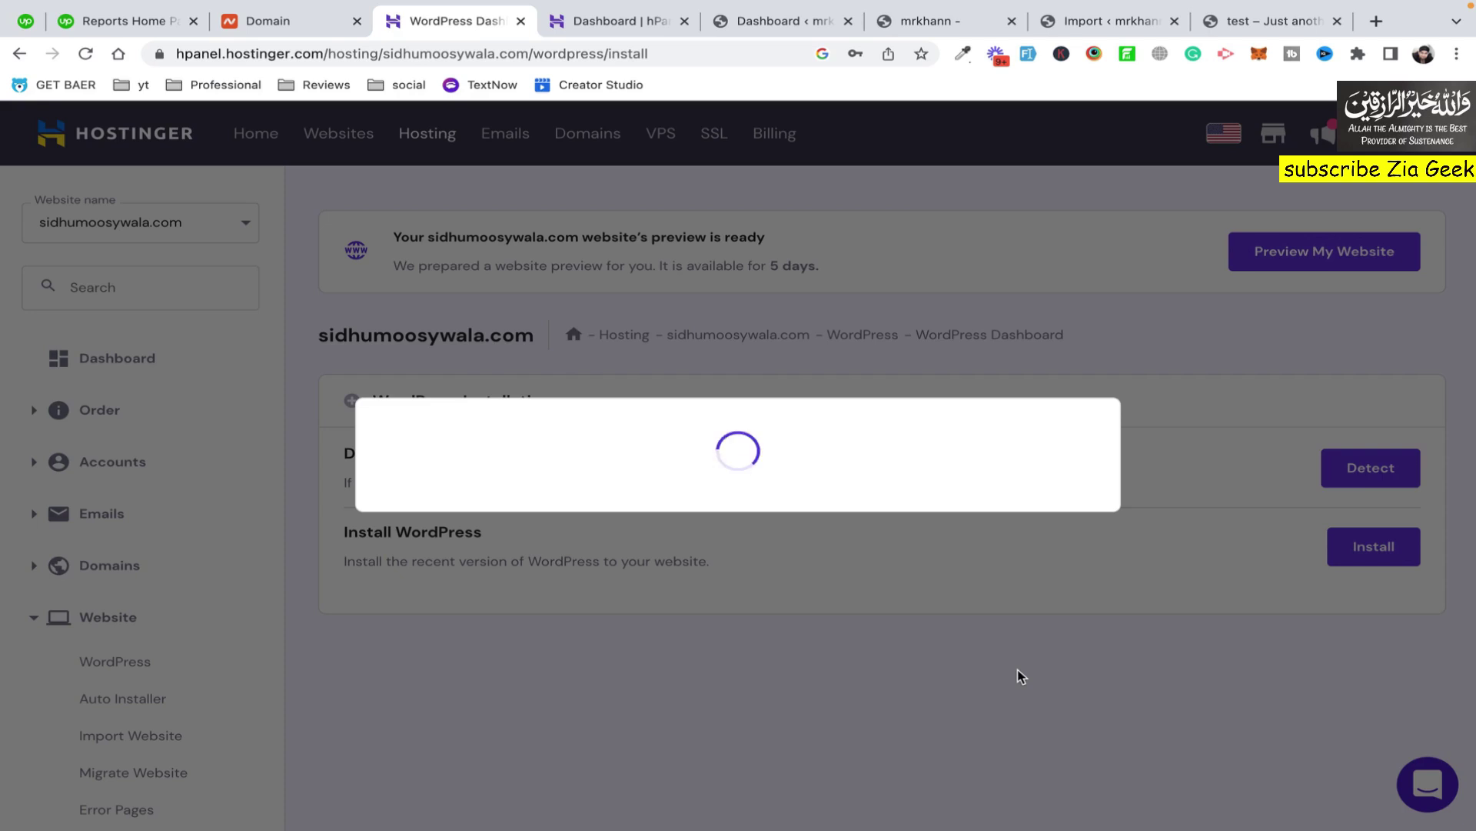
# Install an SSL certificate for sidhumoosywala.com, then preview the new website
pyautogui.scroll(-3, 1018, 673)
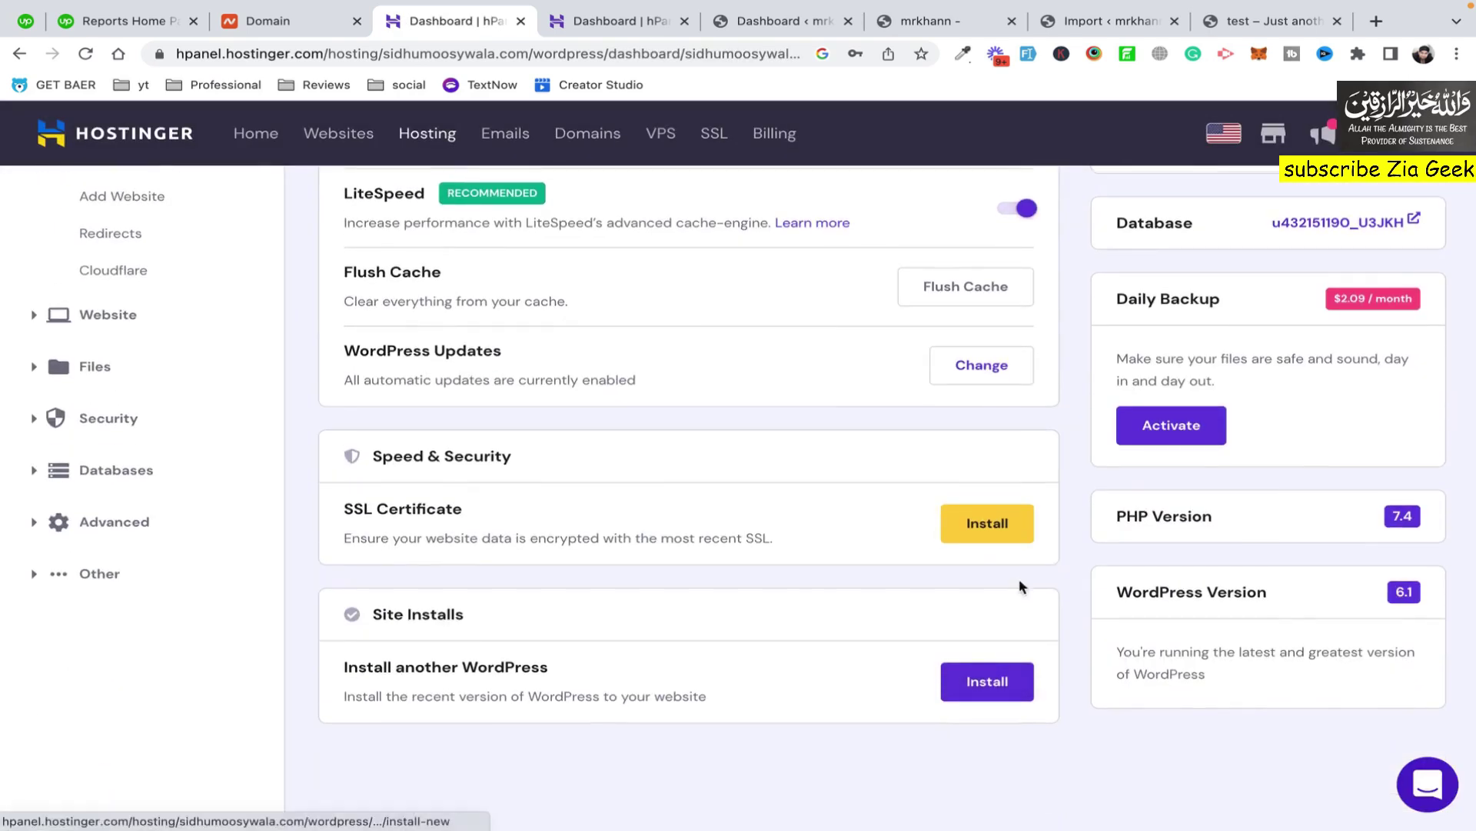
pyautogui.click(996, 544)
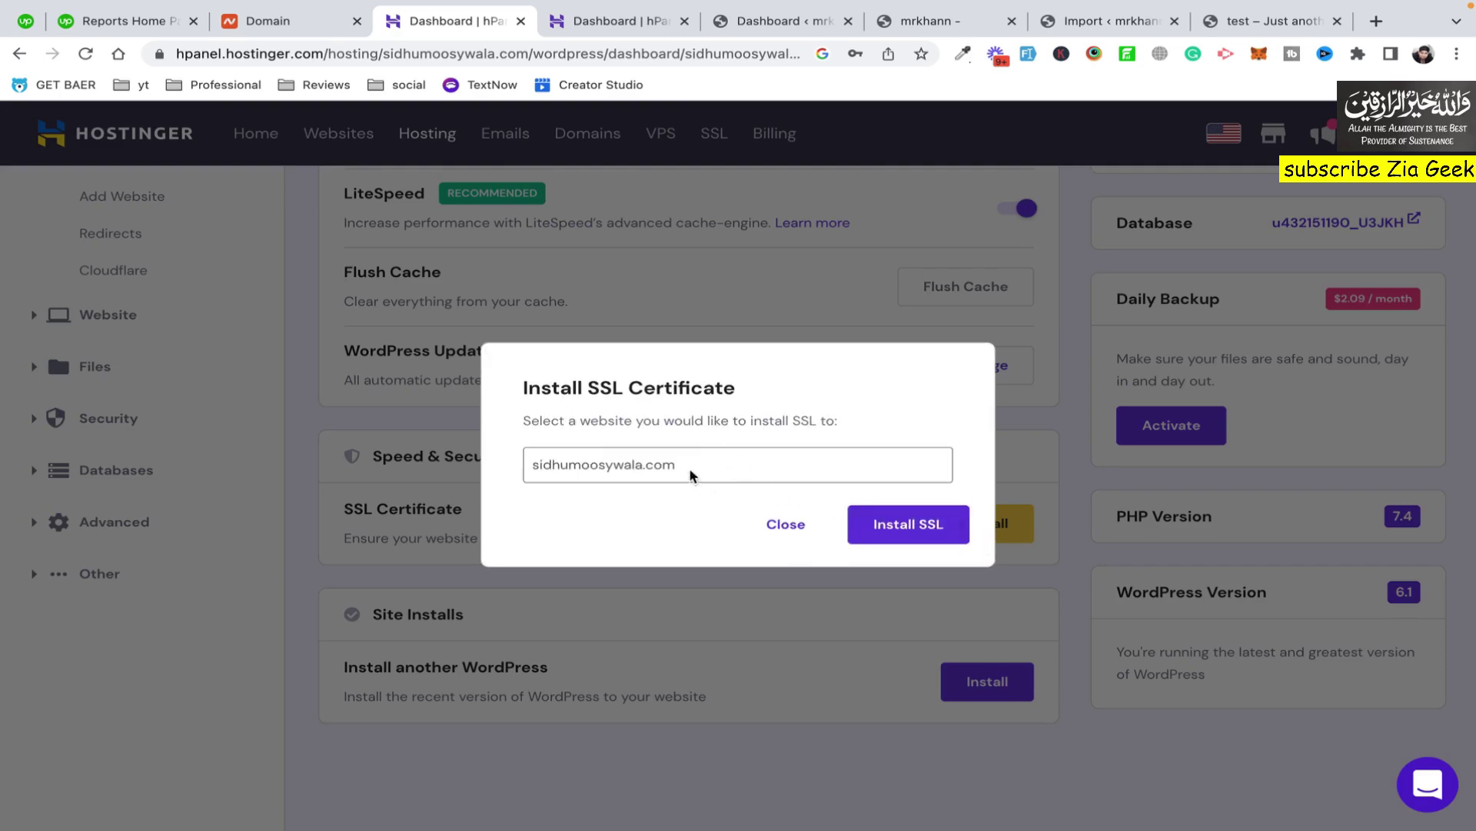
pyautogui.click(924, 534)
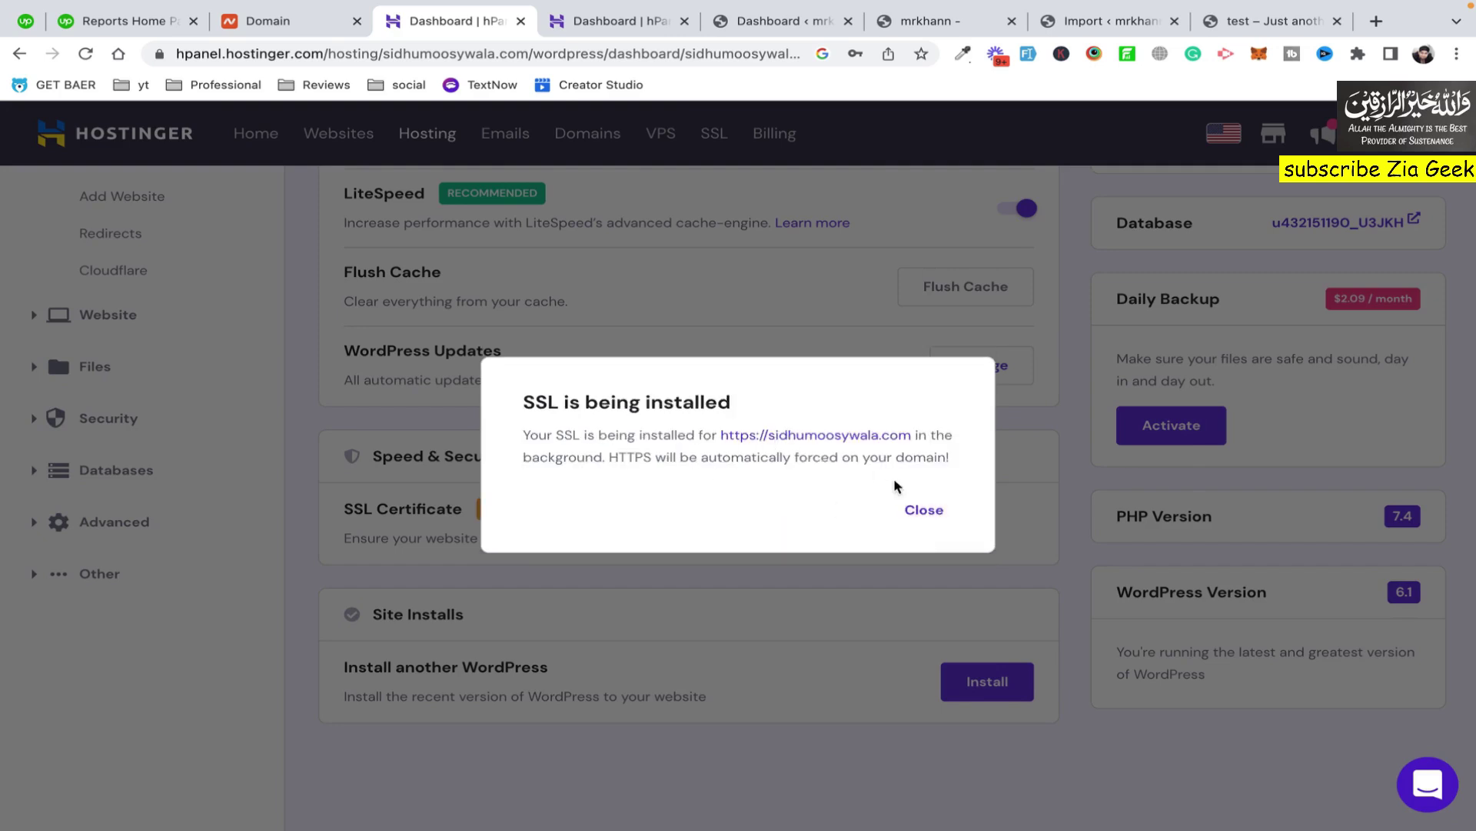
pyautogui.click(909, 506)
pyautogui.scroll(3, 1163, 412)
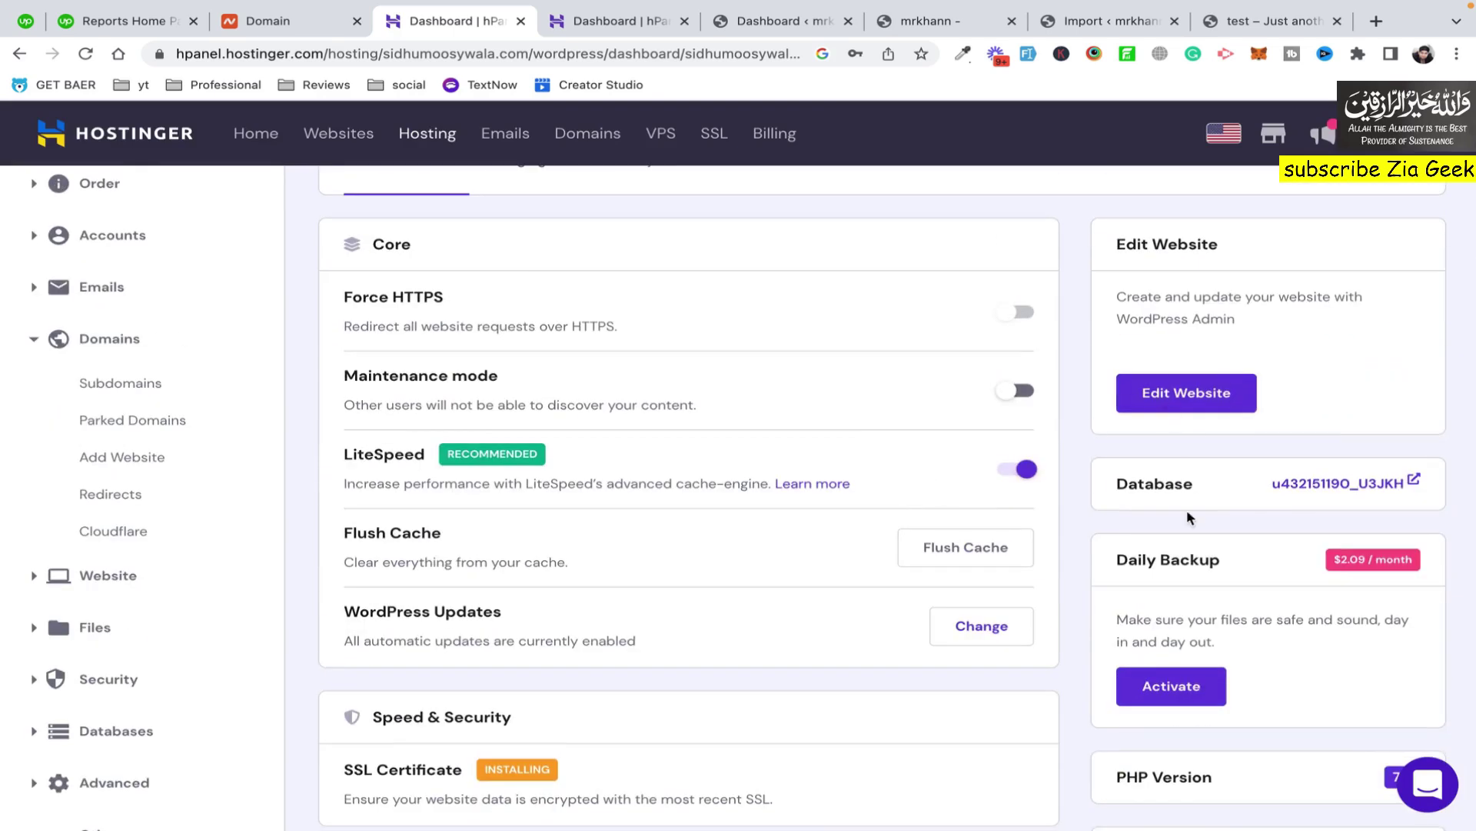
pyautogui.scroll(4, 1223, 513)
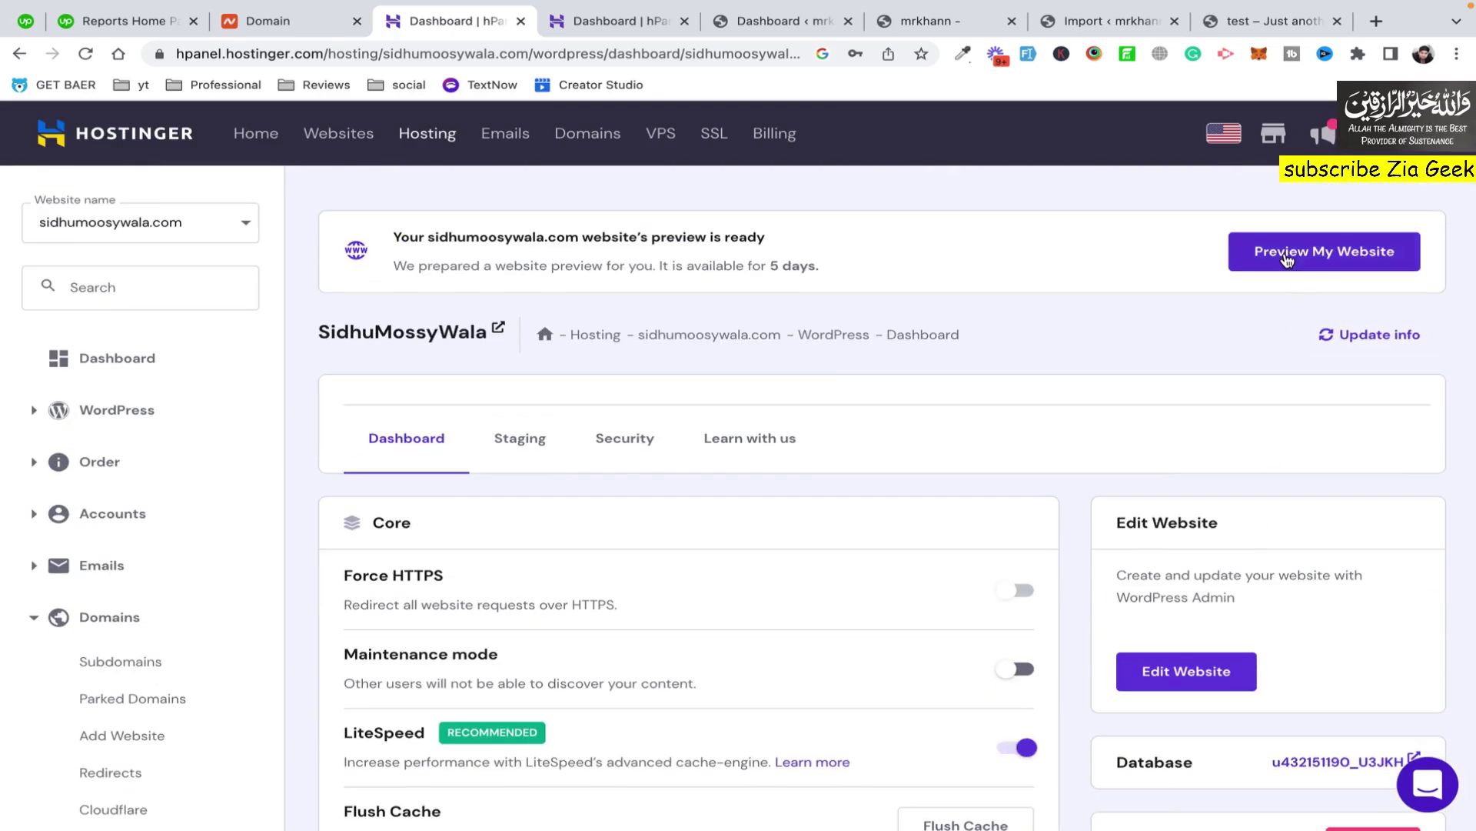
pyautogui.click(1286, 253)
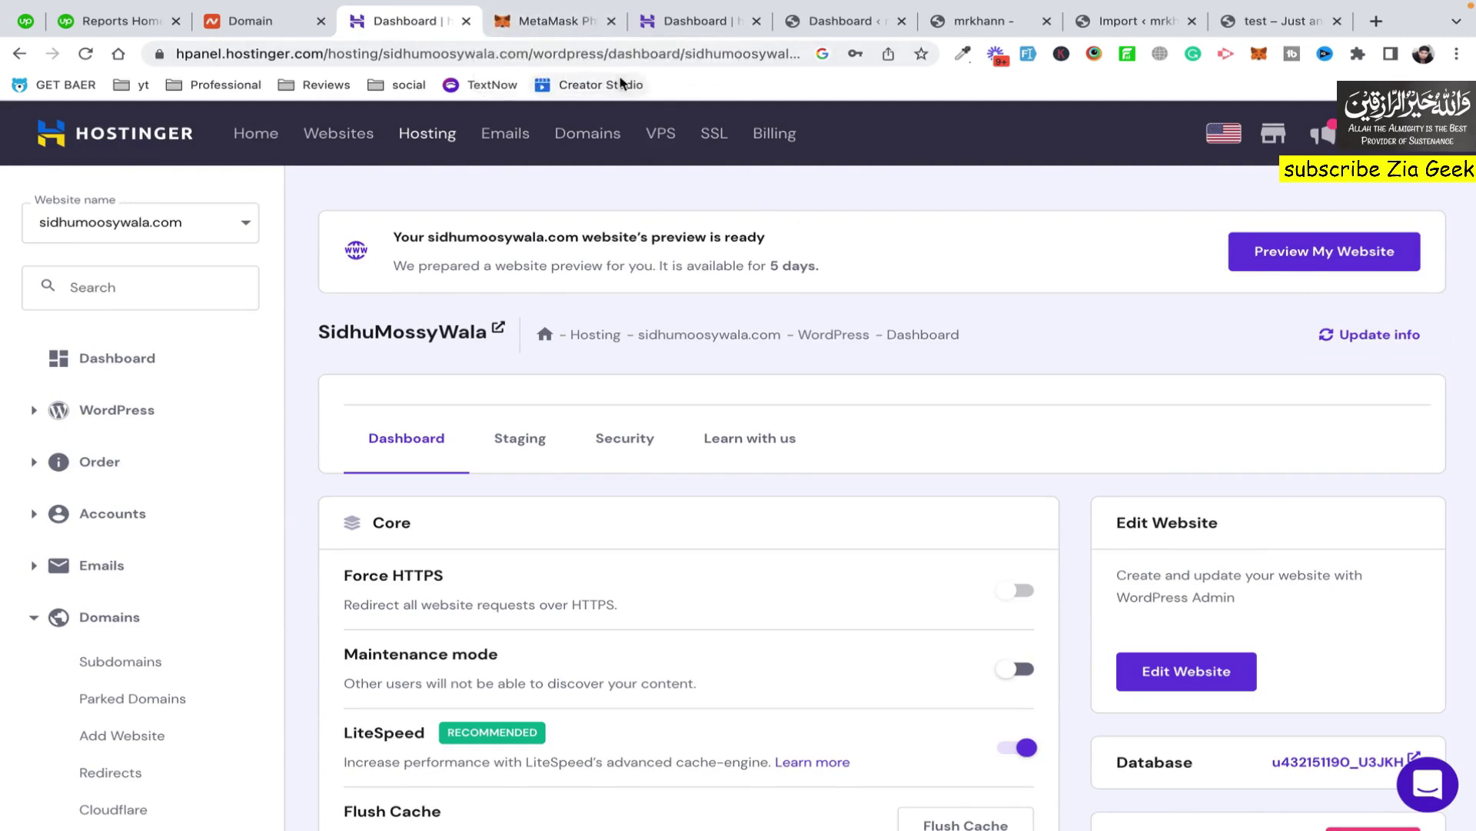
pyautogui.scroll(-3, 635, 589)
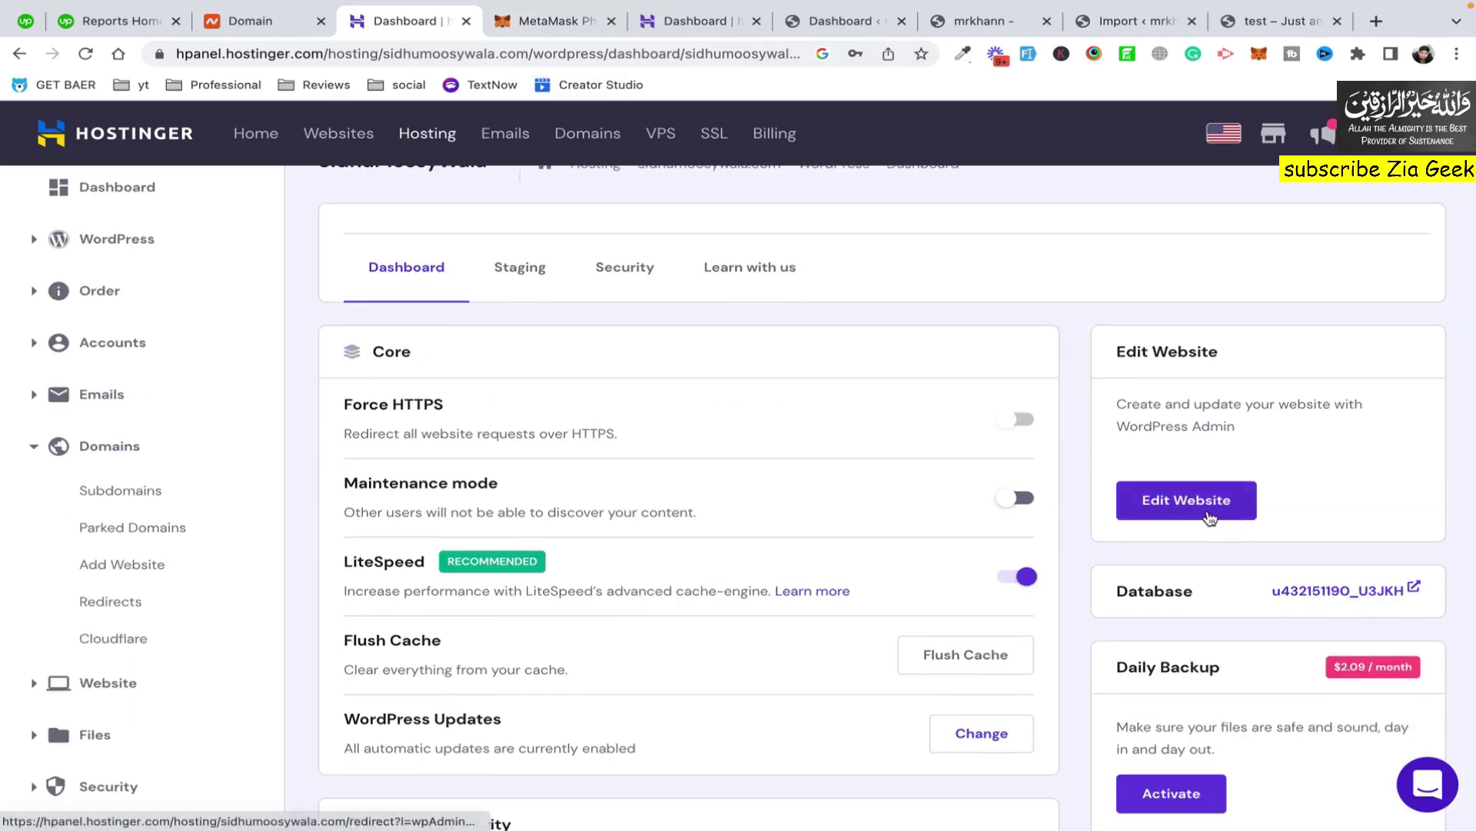
# Open the site's WordPress admin, close the MetaMask tab, and dismiss the block editor welcome tour
pyautogui.click(1207, 514)
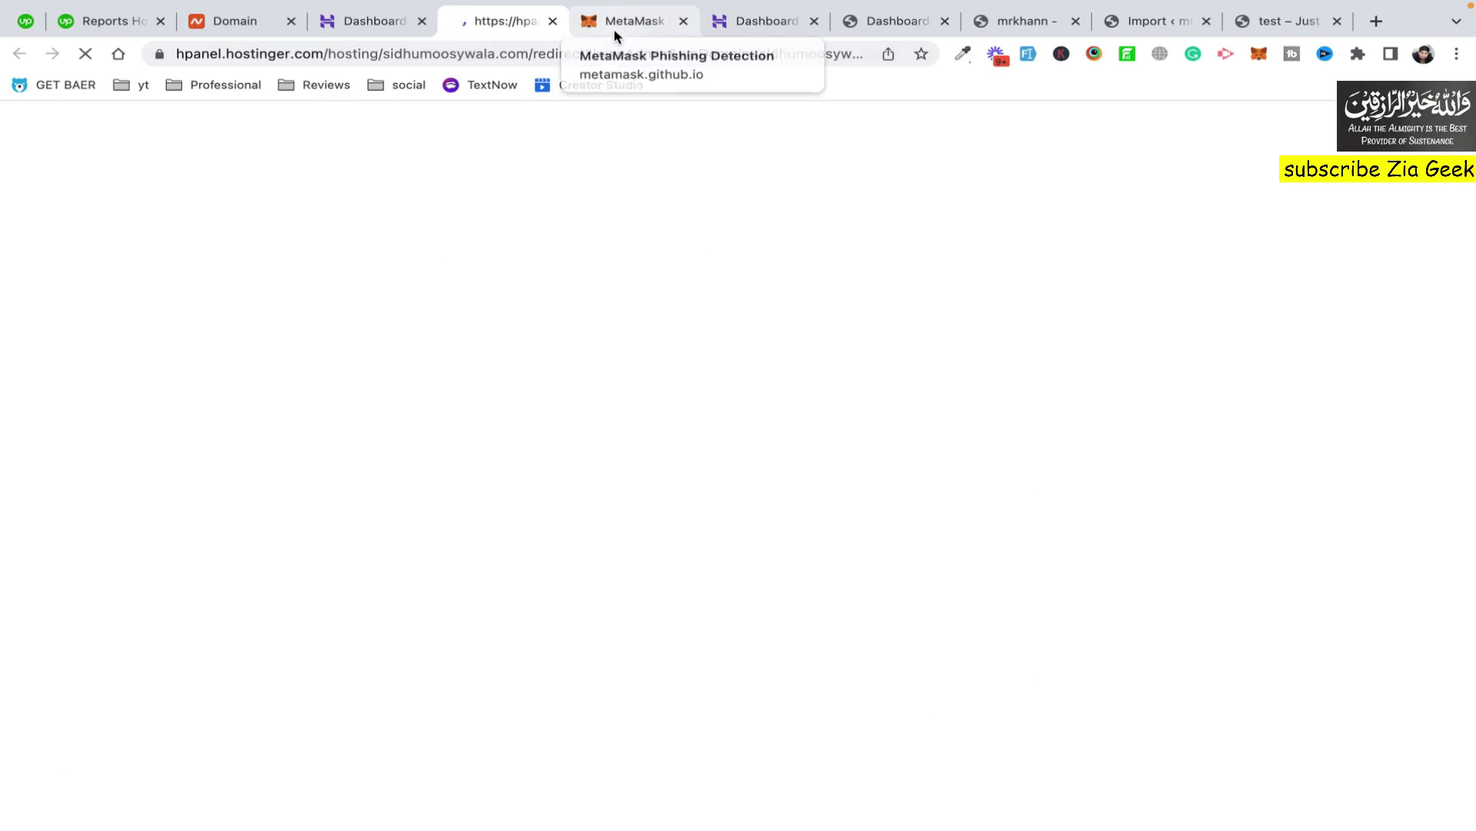
pyautogui.click(681, 26)
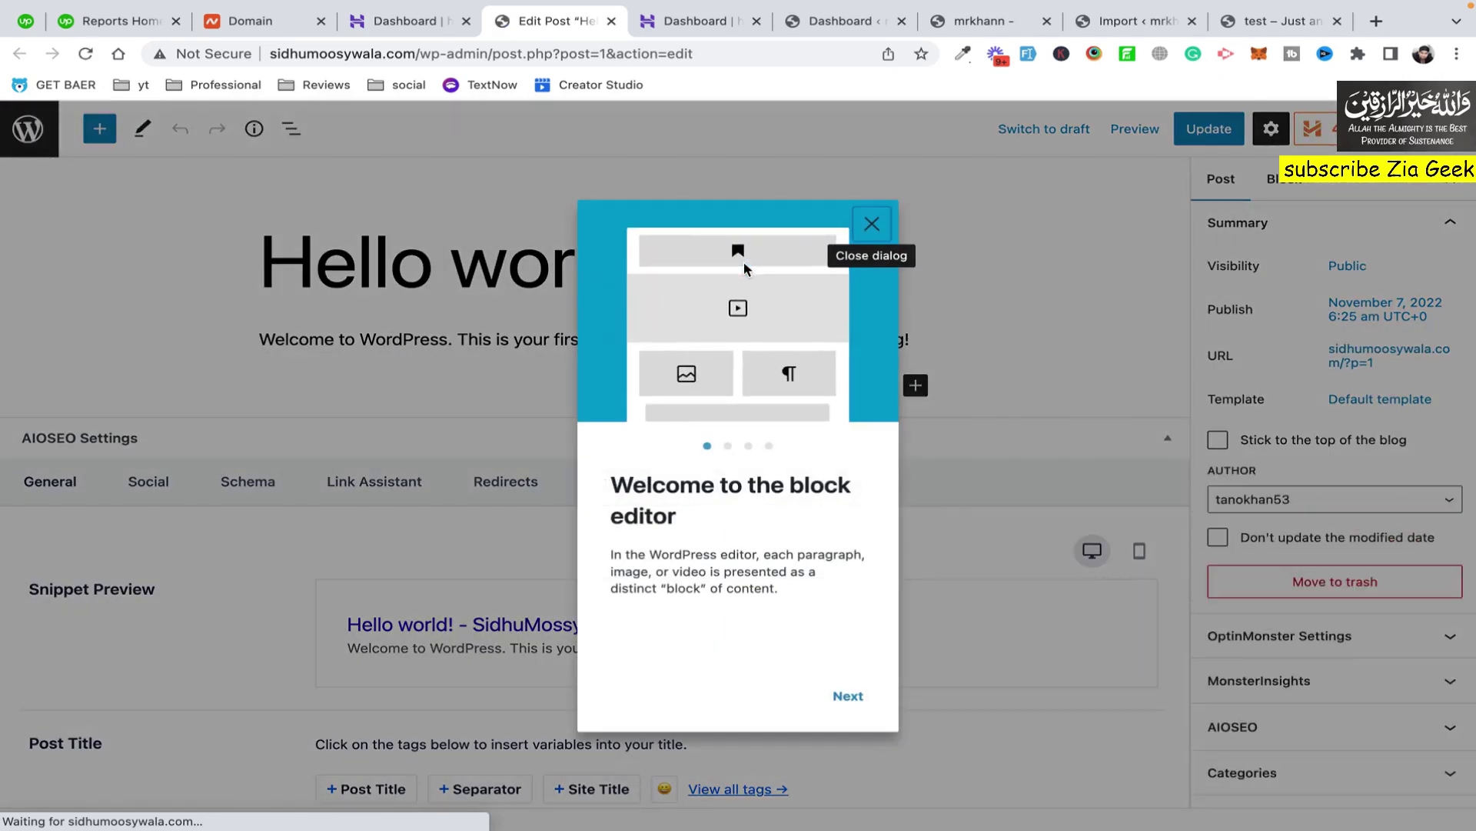
pyautogui.click(862, 235)
pyautogui.scroll(-4, 330, 320)
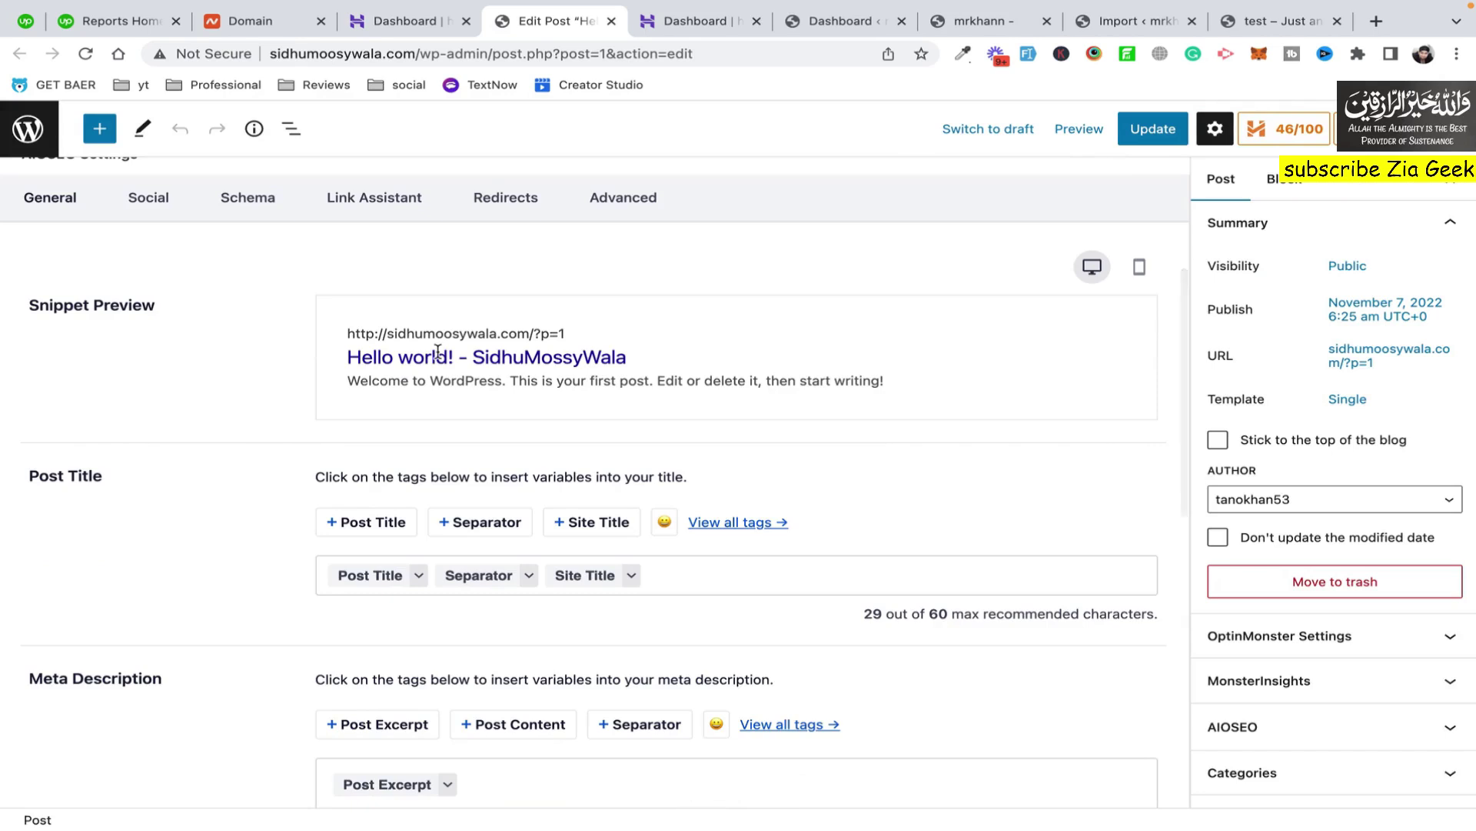
pyautogui.scroll(4, 437, 351)
# Go to the Posts list, then open the live site via the site name's Visit Site
pyautogui.click(28, 129)
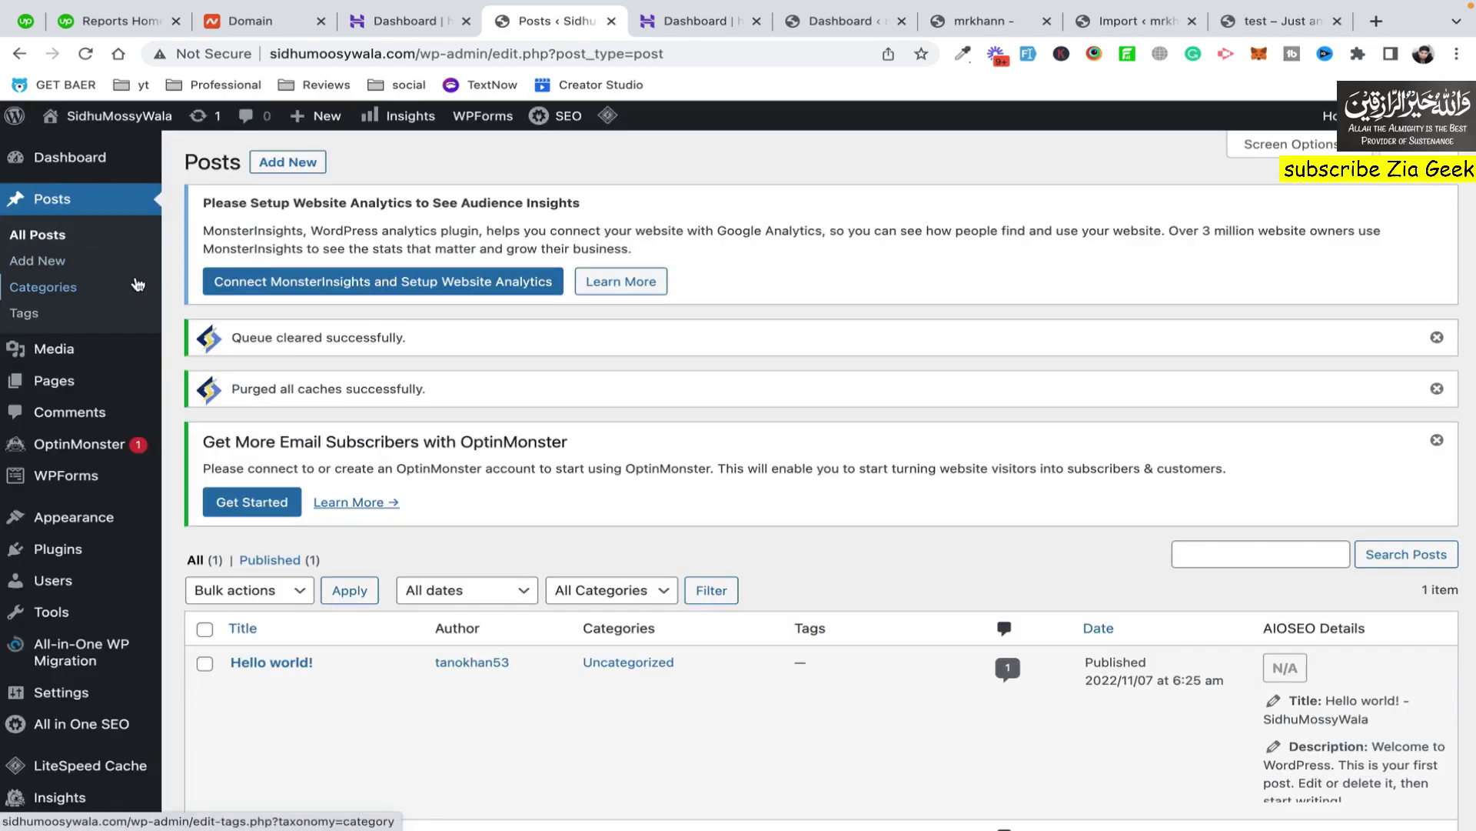
pyautogui.moveTo(99, 117)
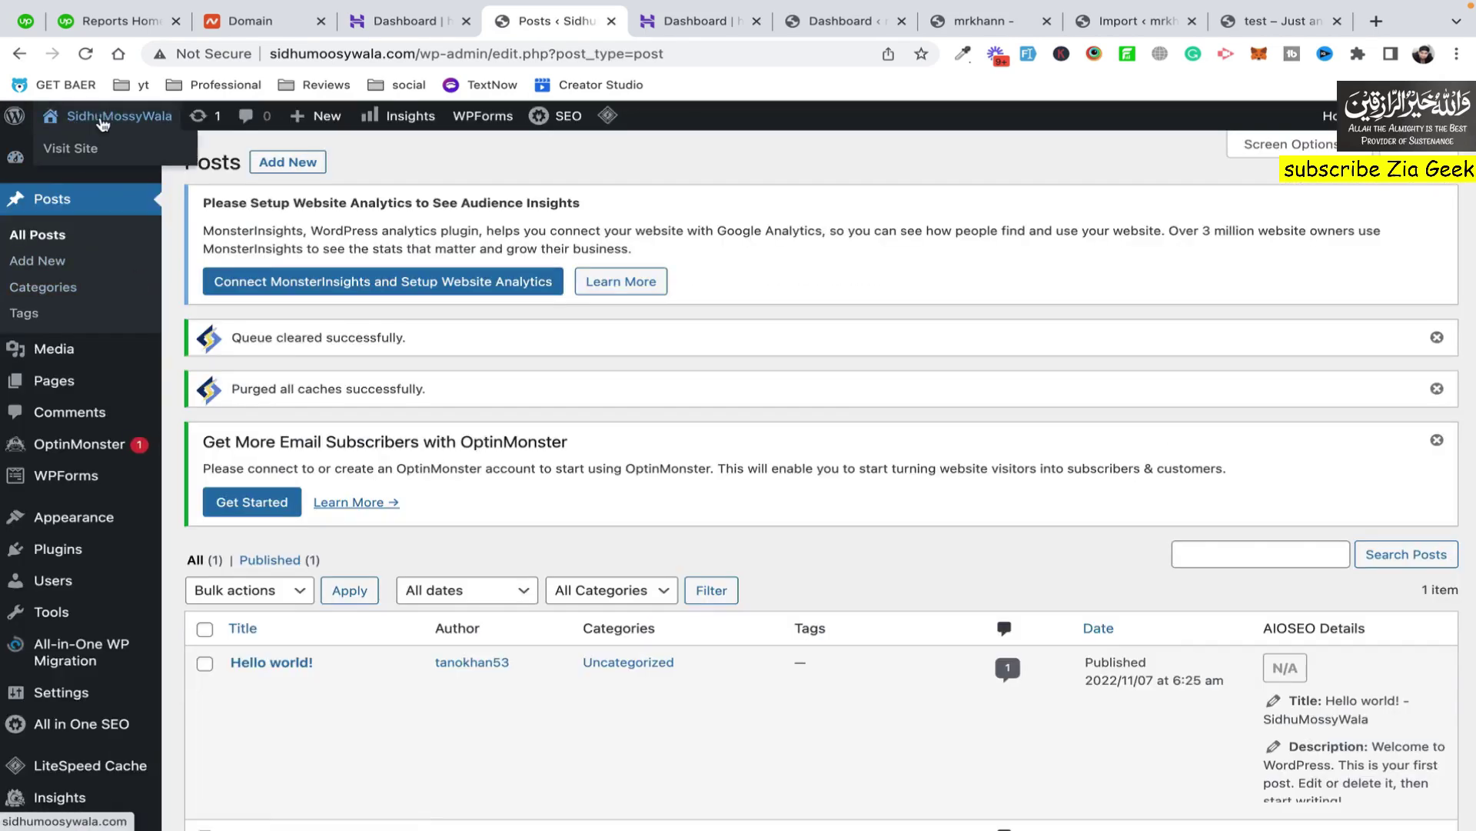
pyautogui.keyDown('super'); pyautogui.click(82, 154); pyautogui.keyUp('super')
pyautogui.click(607, 21)
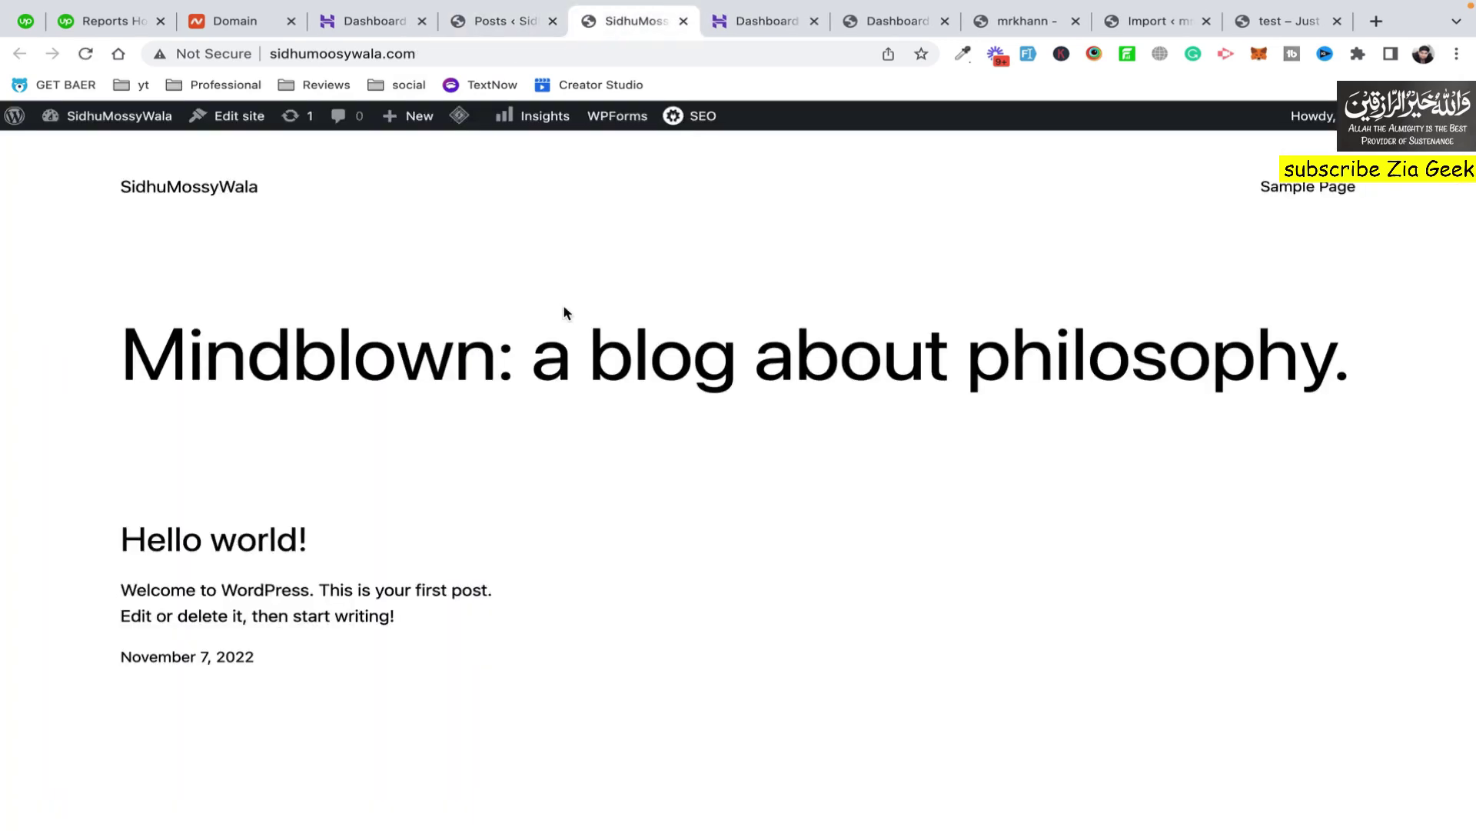
# Look over the live front page, then return to the admin Posts list and show the All-in-One WP Migration options
pyautogui.scroll(-5, 564, 311)
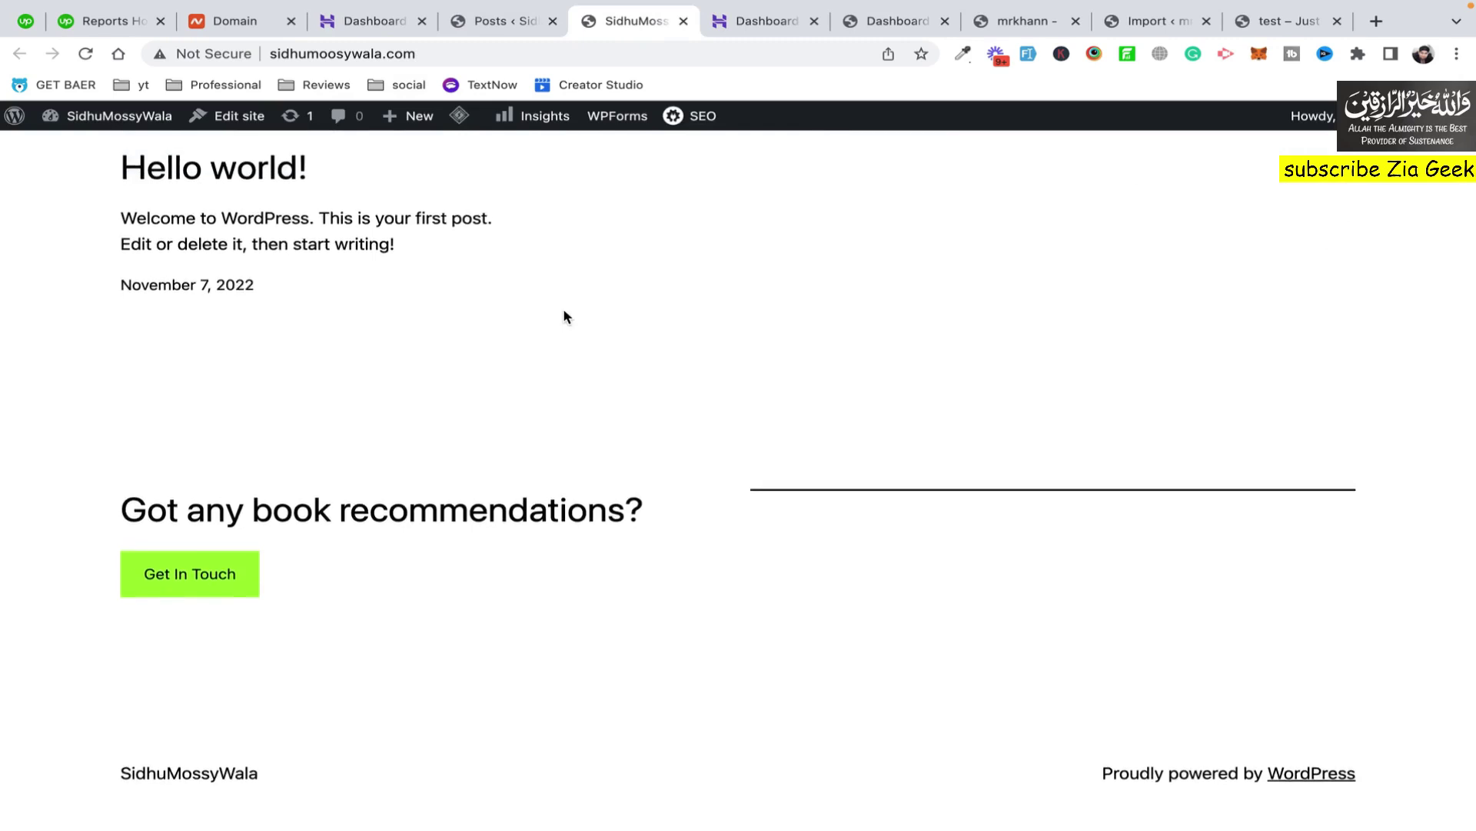
pyautogui.scroll(5, 563, 315)
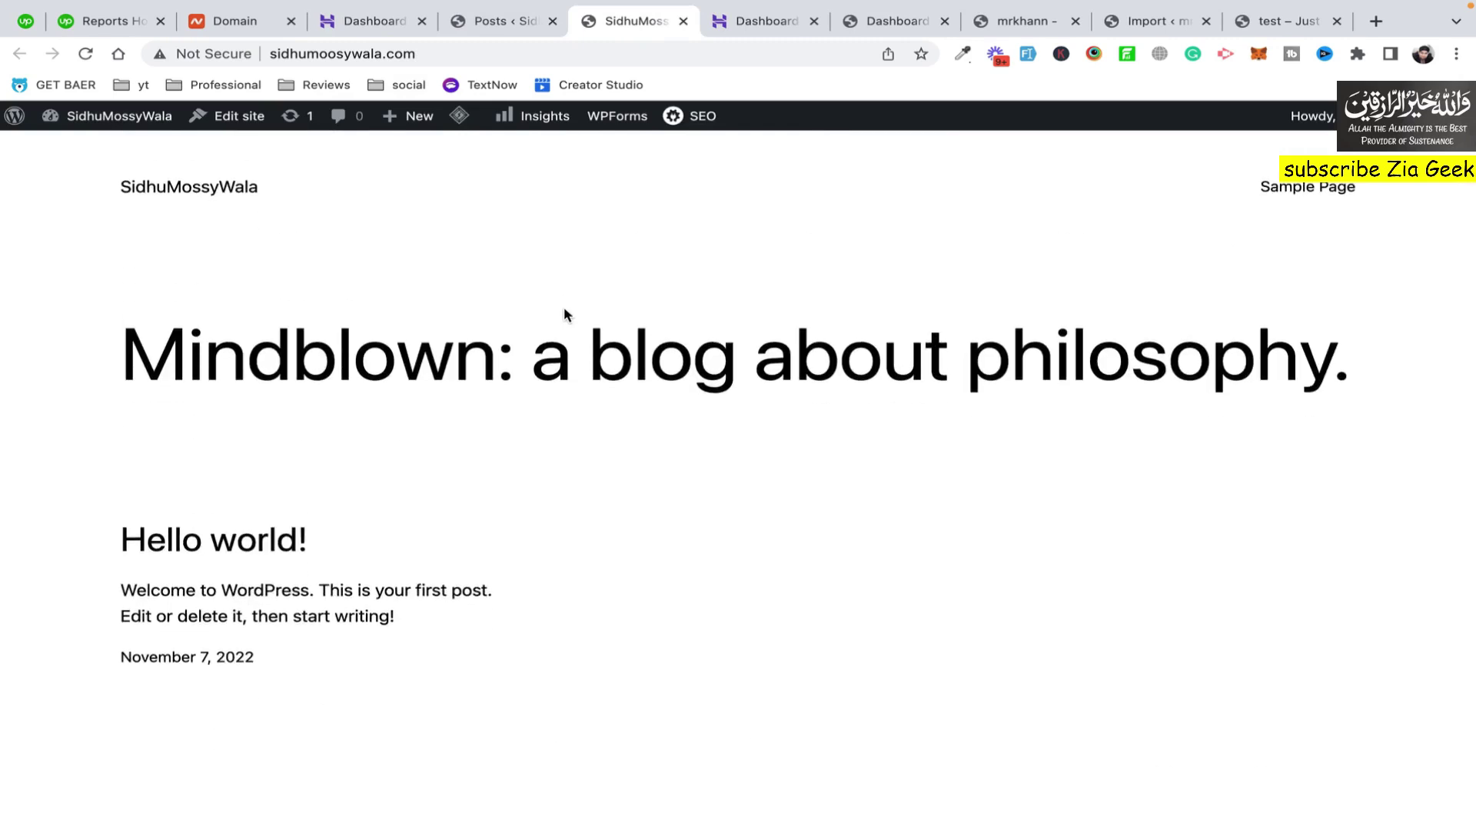
pyautogui.moveTo(123, 353); pyautogui.dragTo(558, 176)
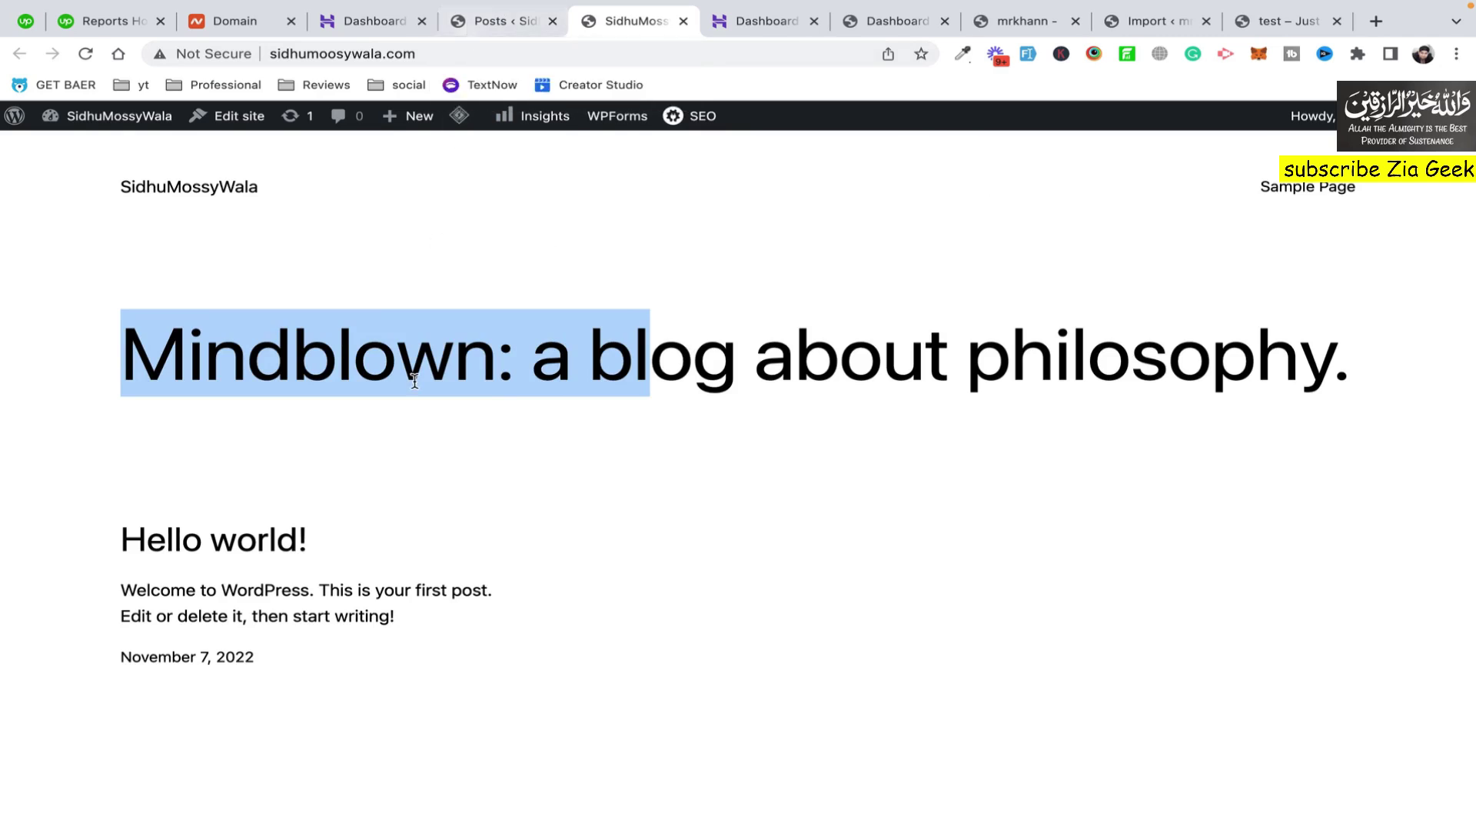
pyautogui.scroll(-5, 413, 379)
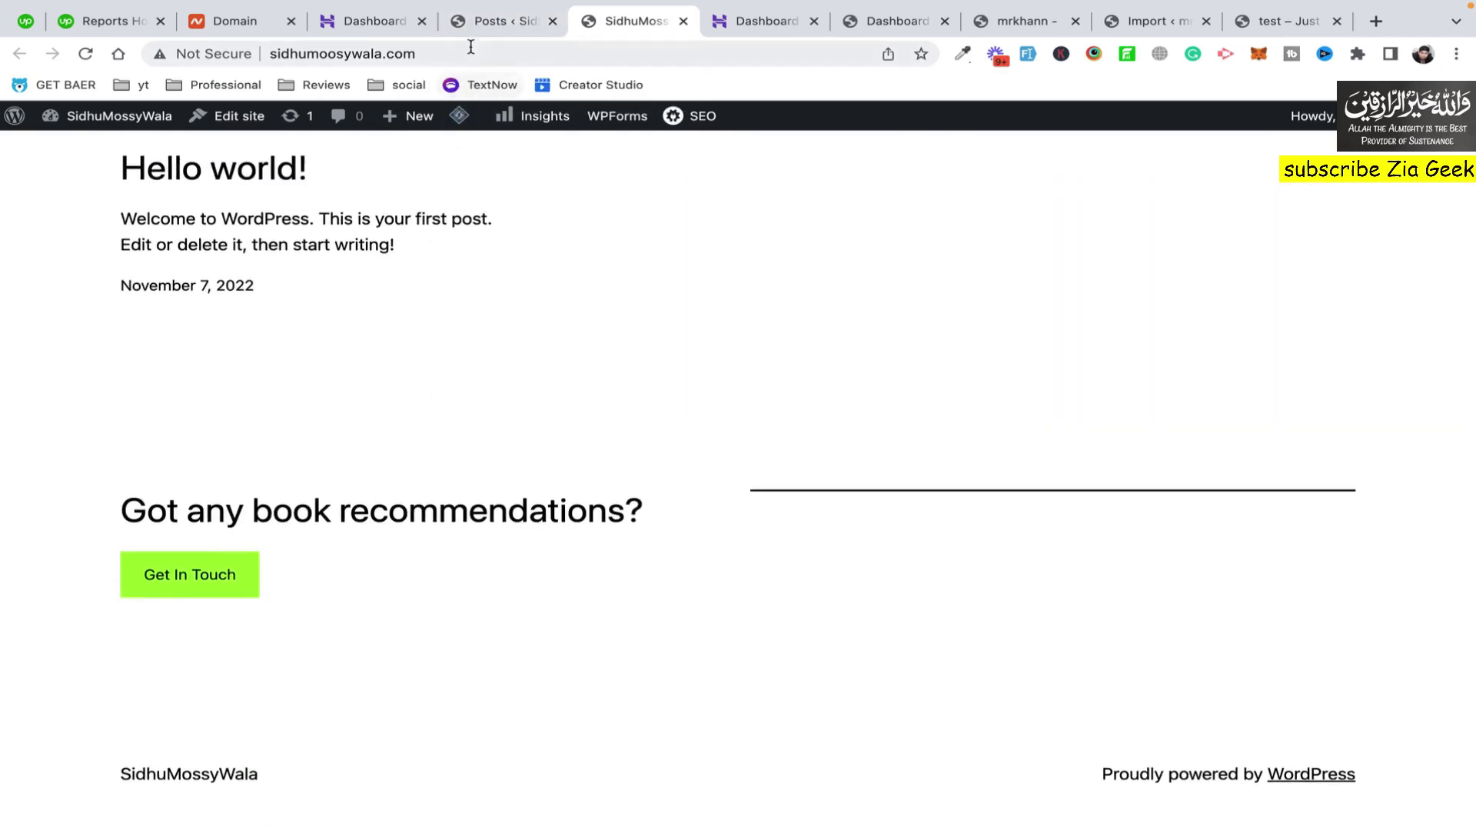
pyautogui.click(494, 20)
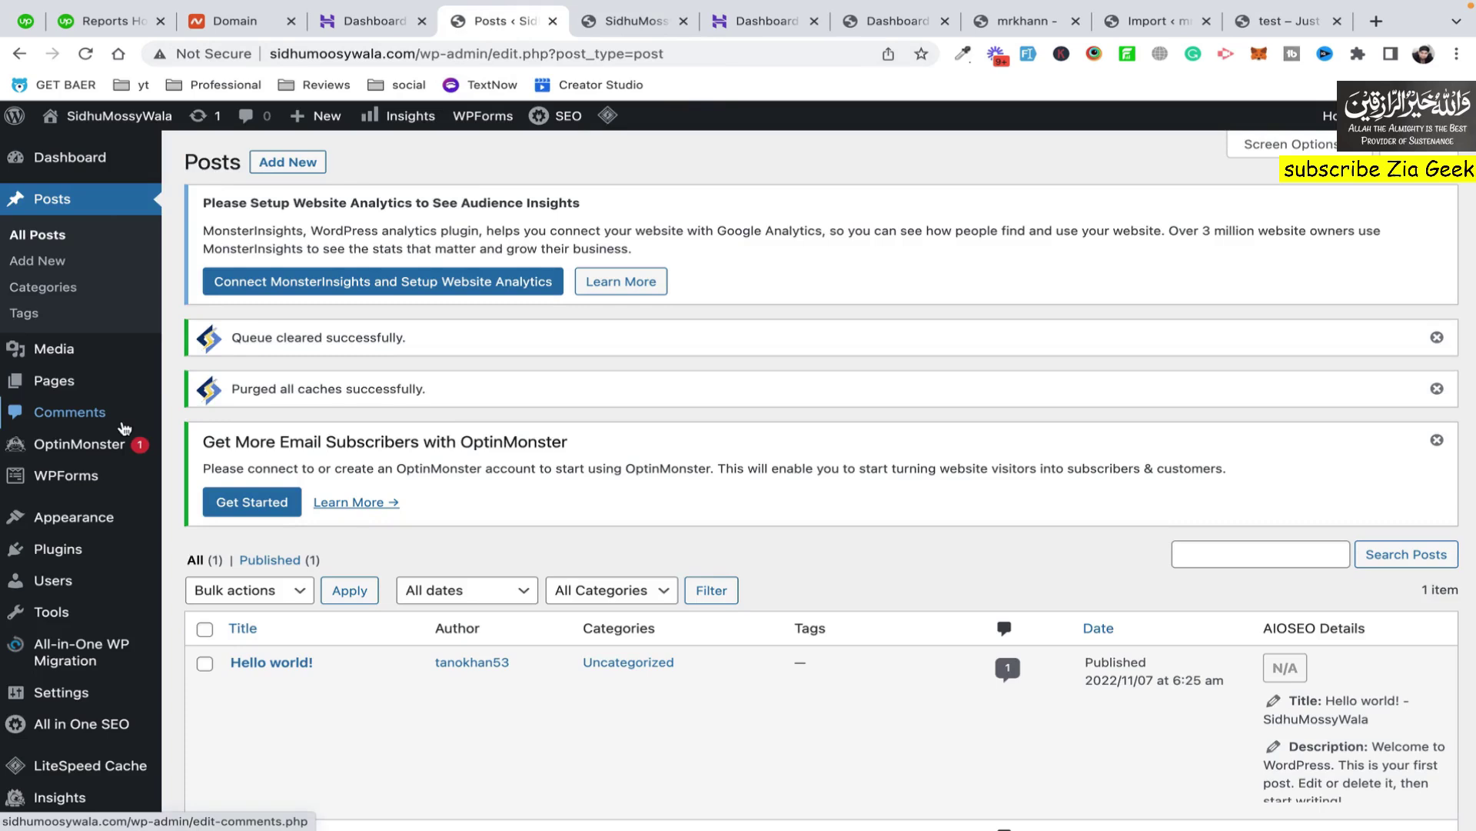
pyautogui.moveTo(72, 654)
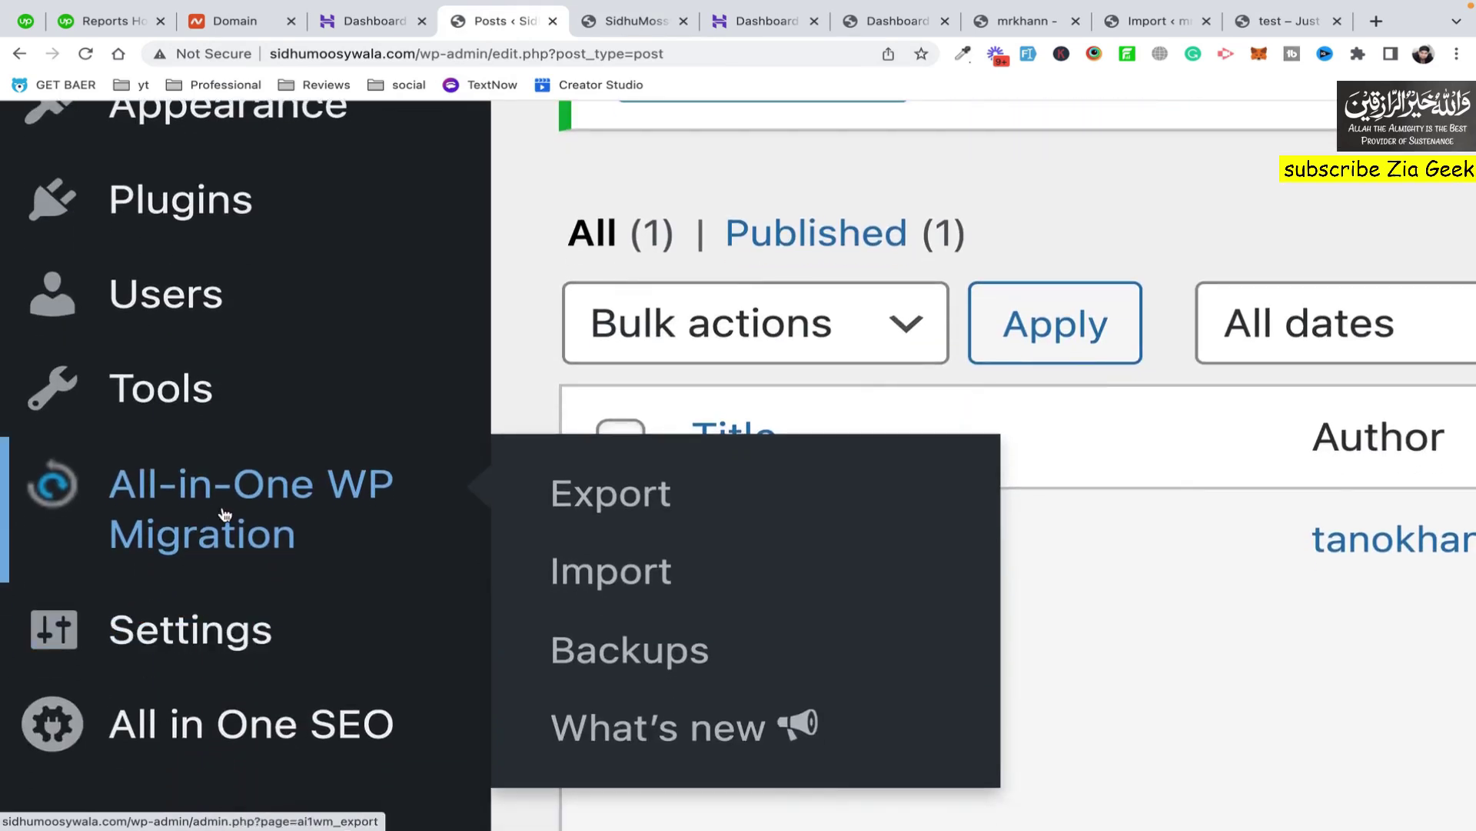